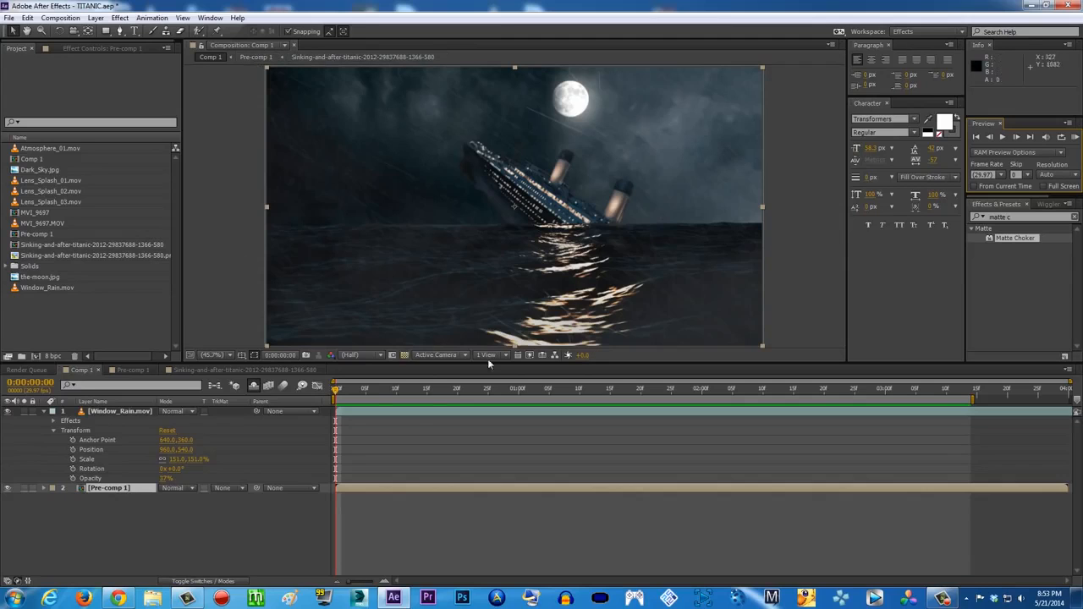
Open the MVI_9697 composition, examine its pool footage and darkened night-water shots at several times, and close it
mouse_move(366, 401)
left_mouse_down()
mouse_move(432, 403)
mouse_move(368, 403)
left_mouse_up()
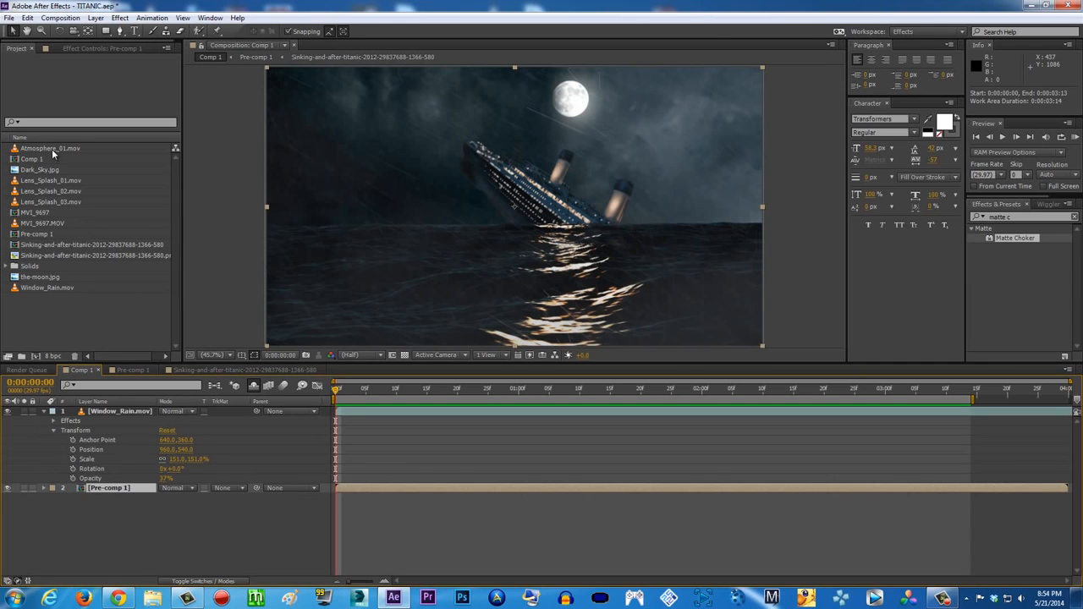
left_click(39, 234)
left_click(42, 223)
left_click(45, 213)
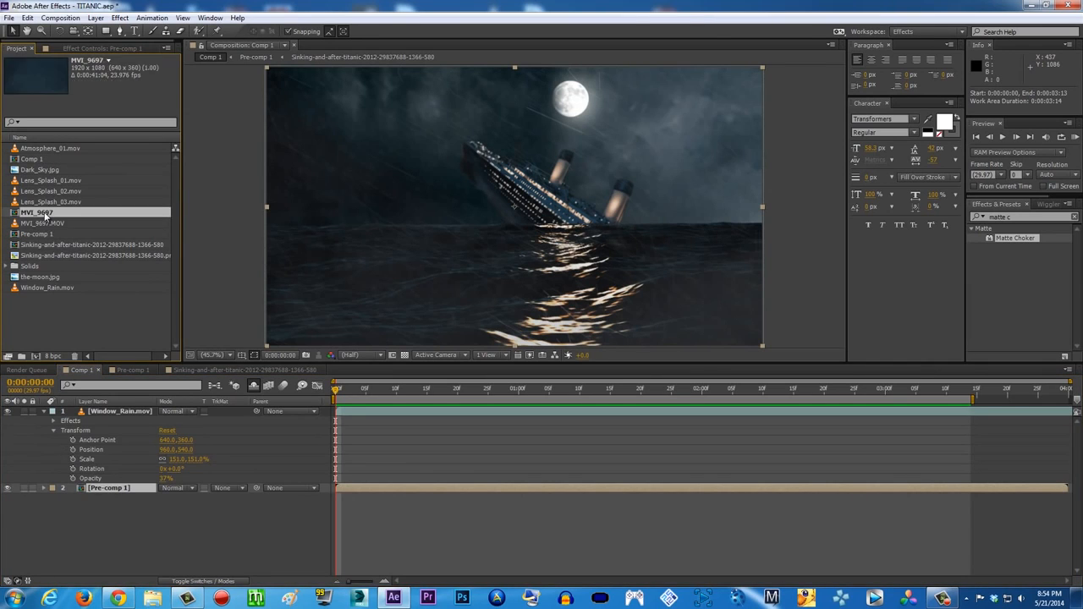
double_click(45, 213)
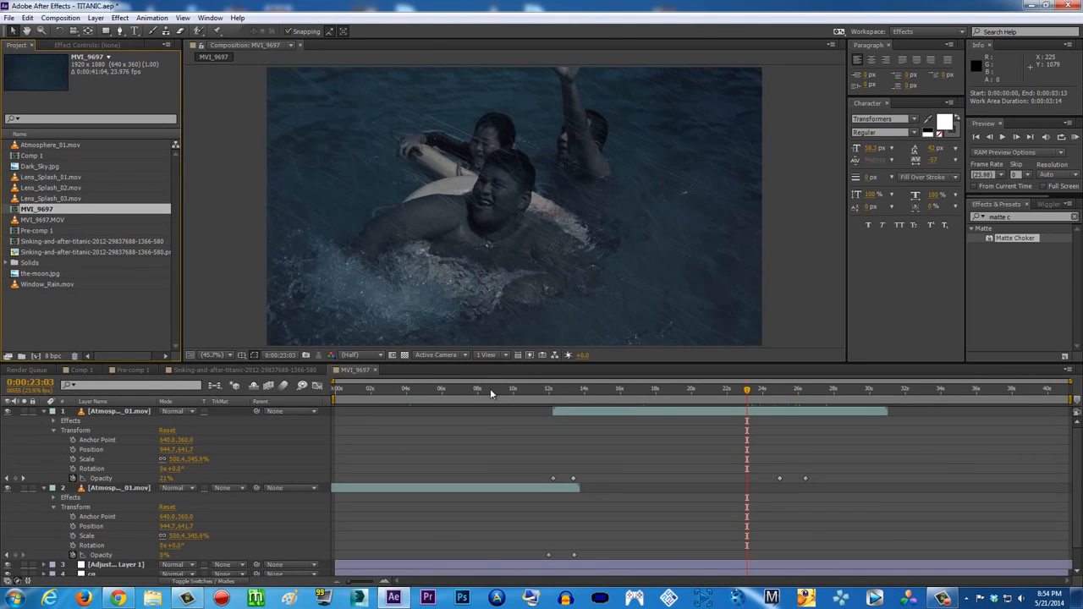
left_click(884, 388)
left_click(849, 391)
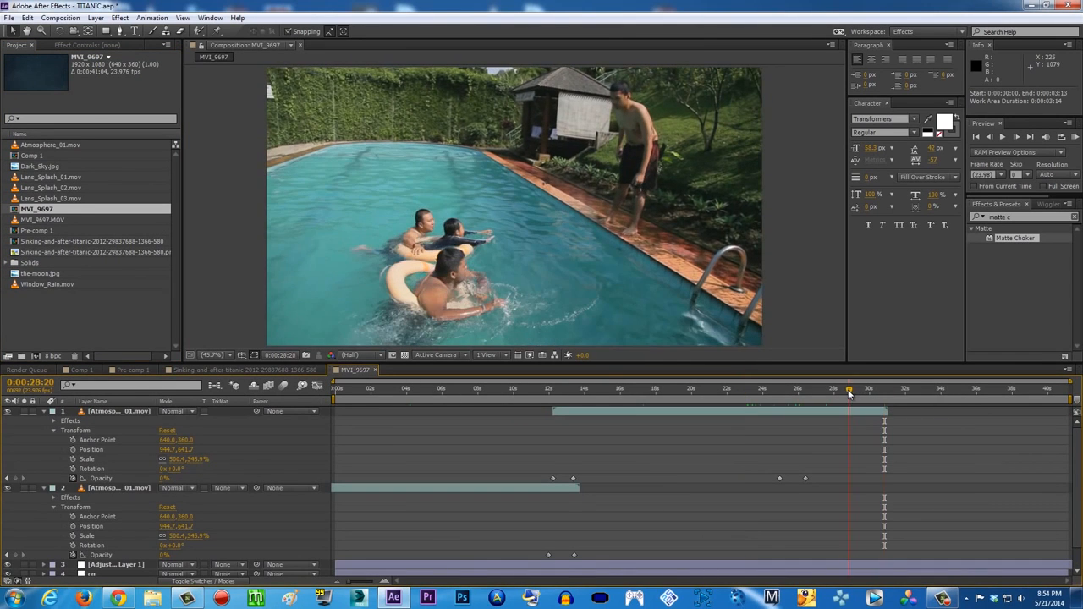
left_click_drag(848, 390, 500, 400)
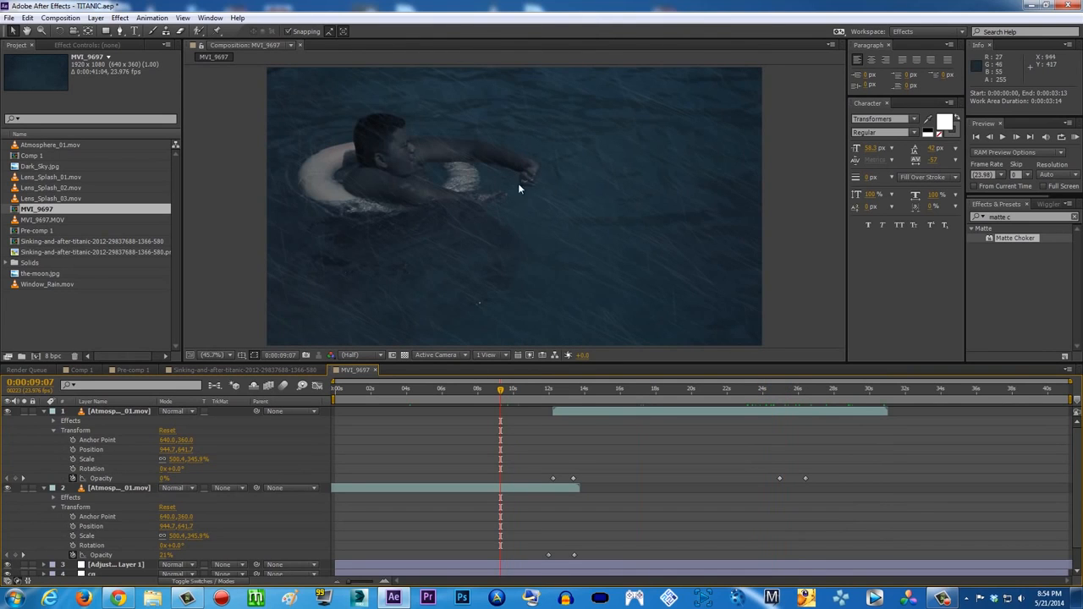
mouse_move(833, 391)
left_mouse_down()
mouse_move(863, 391)
mouse_move(838, 391)
left_mouse_up()
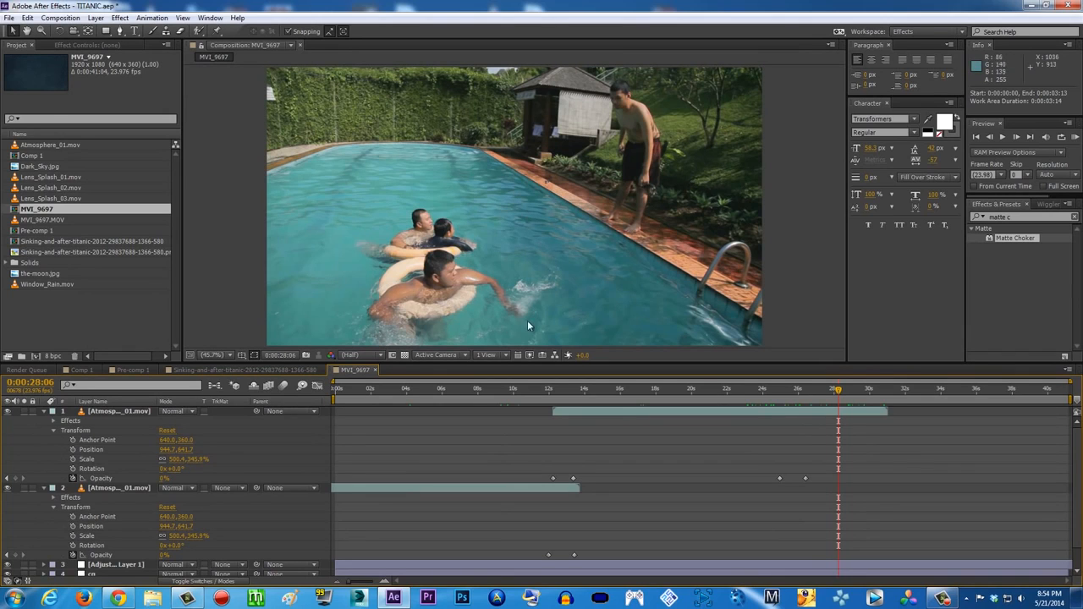
left_click(401, 391)
left_click_drag(400, 390, 401, 391)
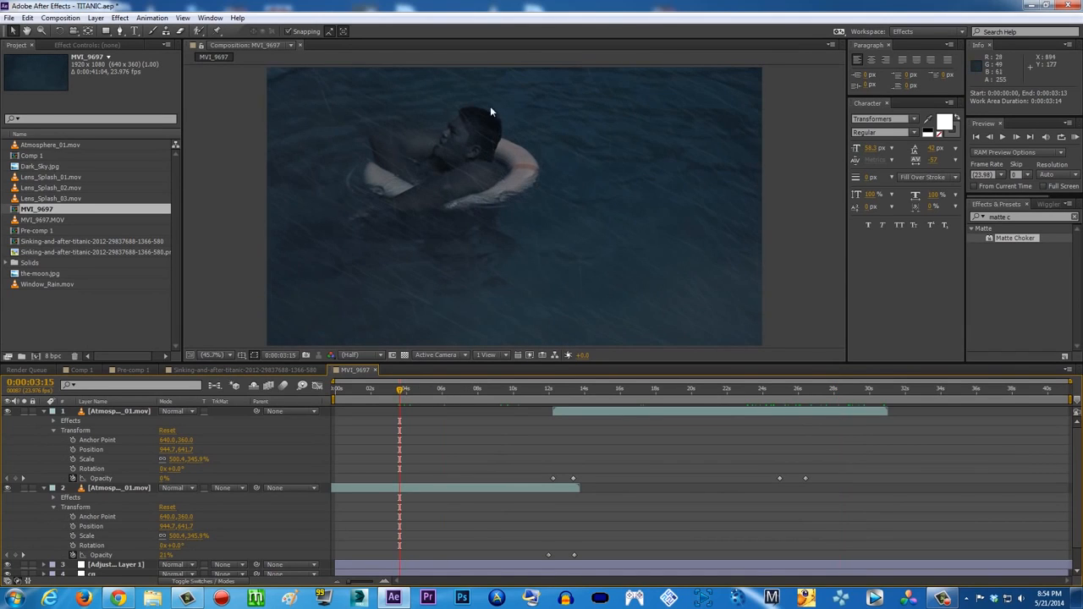
left_click(374, 370)
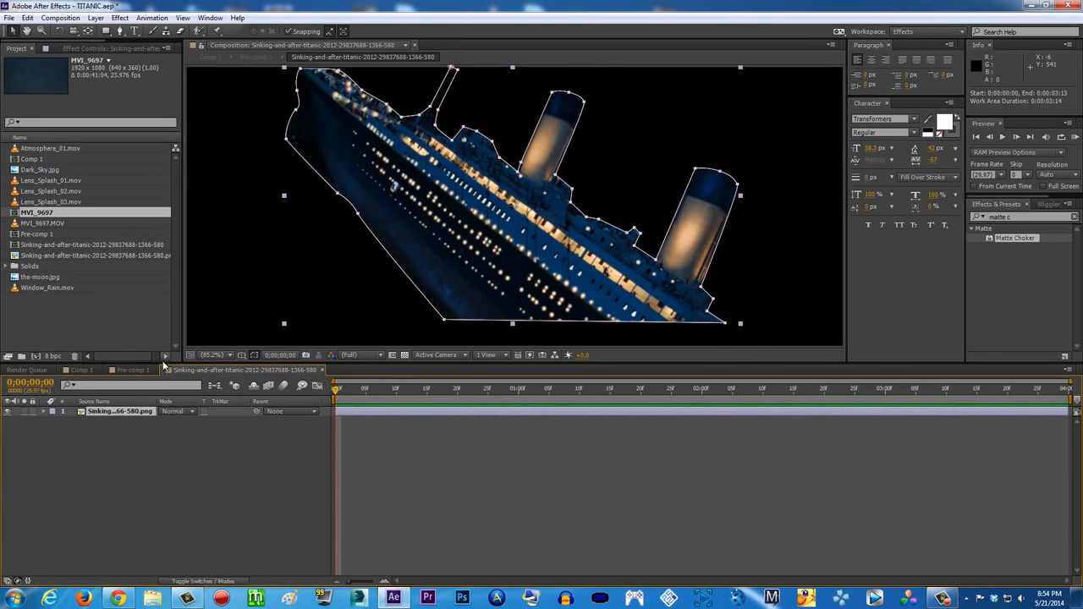
Review the sinking-ship shot in Comp 1 at several times and locate the Red Giant Psunami effect
left_click(90, 370)
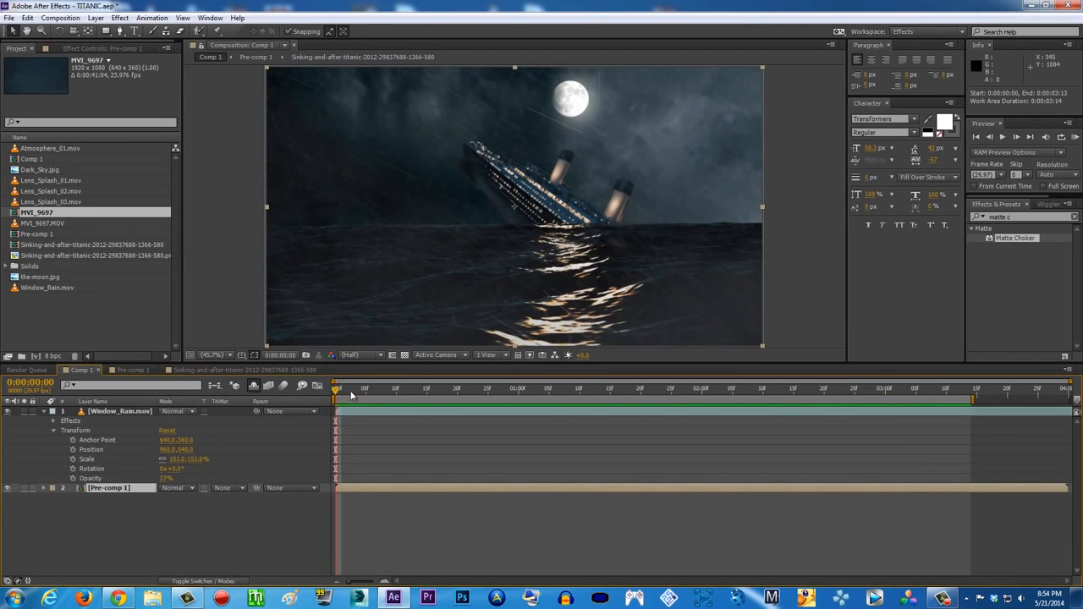
left_click_drag(362, 395, 768, 411)
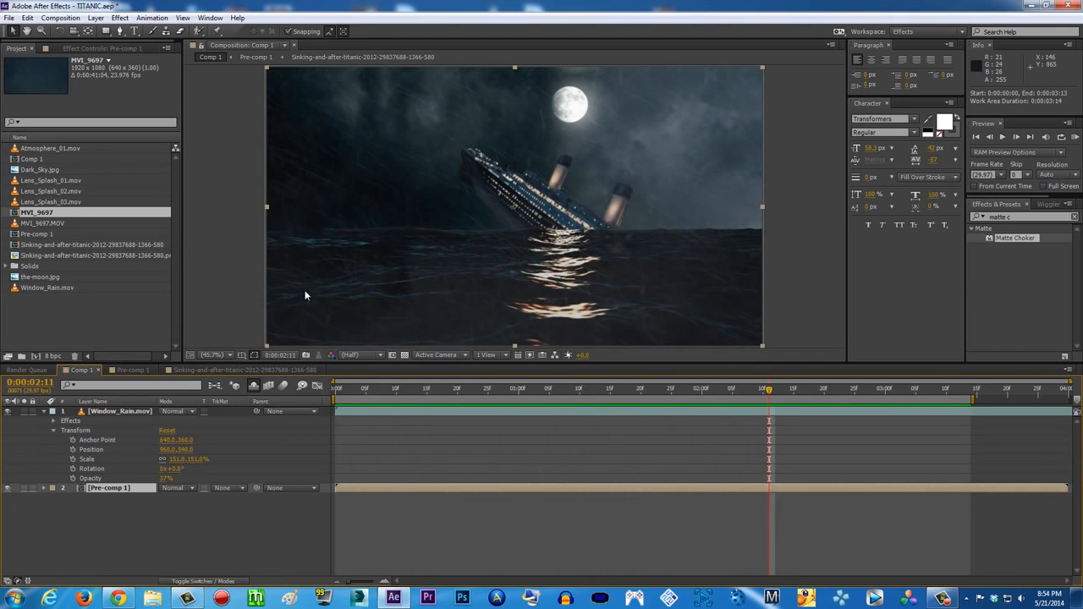
left_click_drag(409, 394, 365, 389)
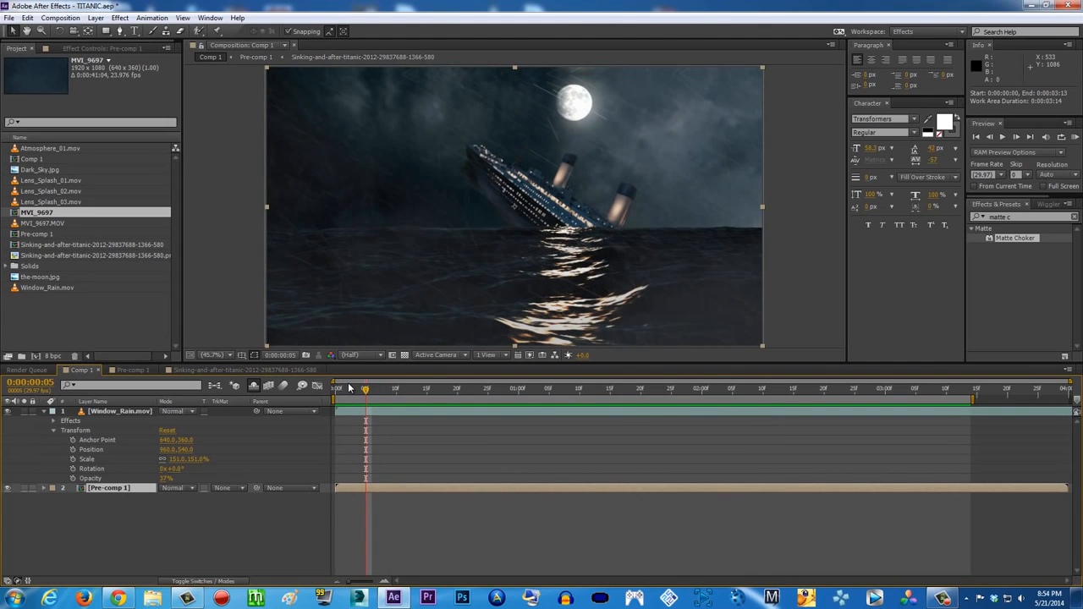
left_click(118, 19)
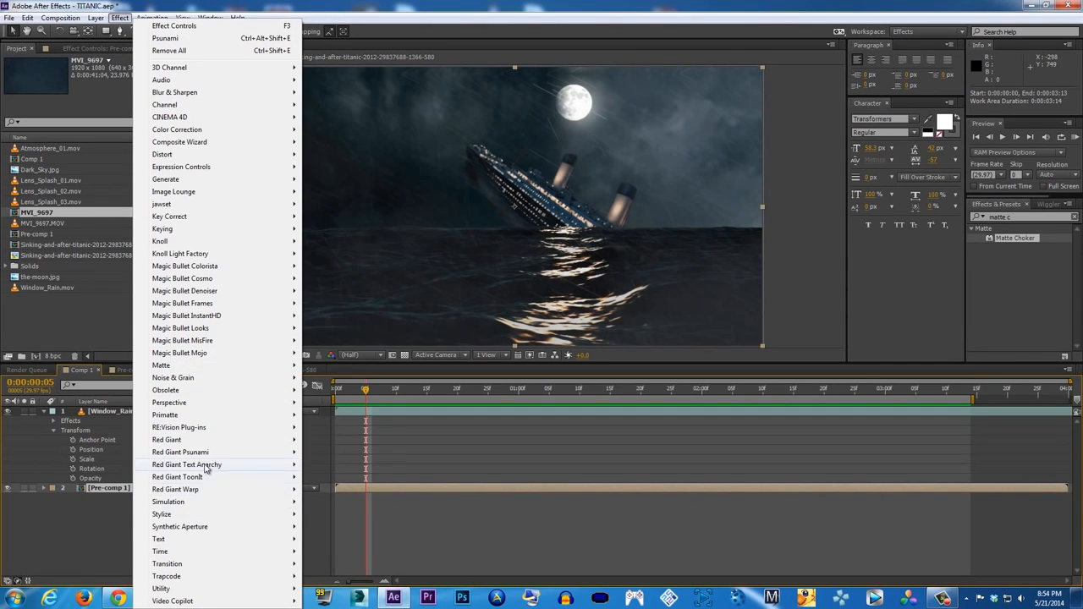
mouse_move(188, 455)
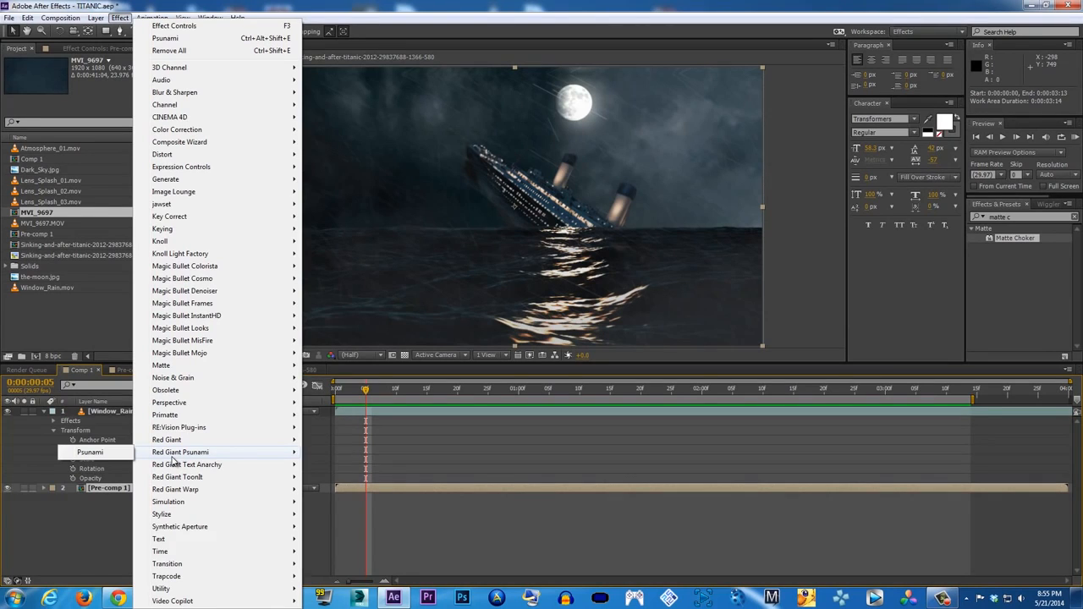
left_click(420, 389)
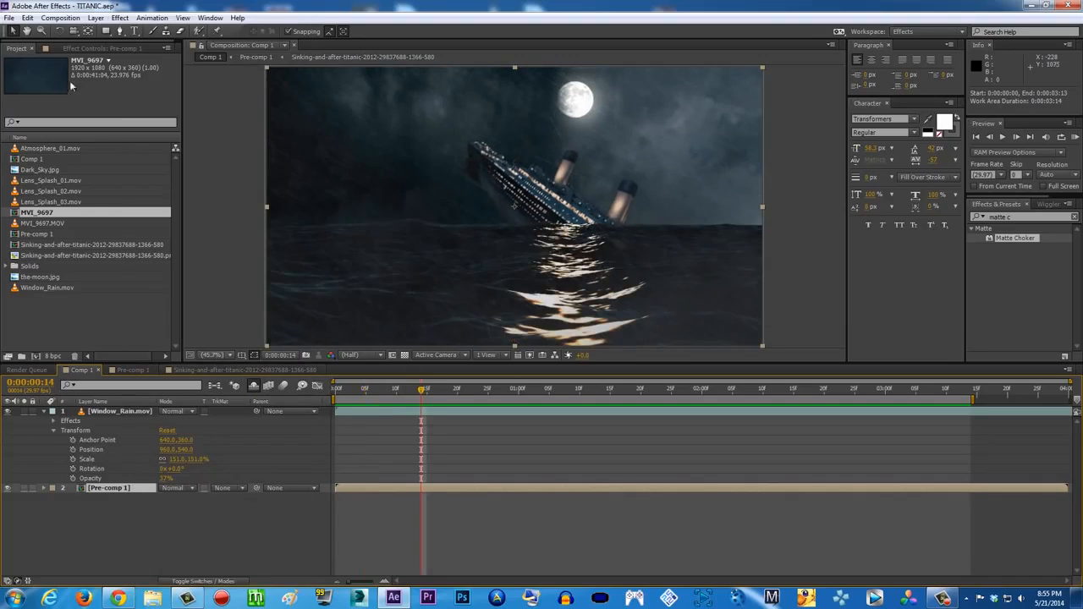
Create a 1280 × 720 composition at 29.97 fps, four seconds long, named titanic 2
left_click(61, 18)
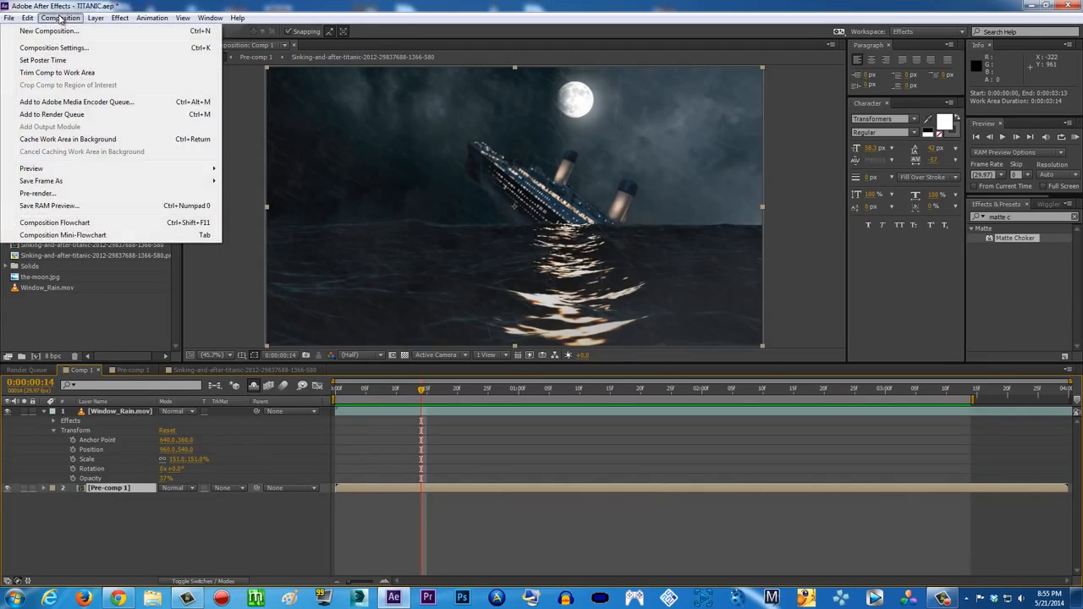
left_click(59, 31)
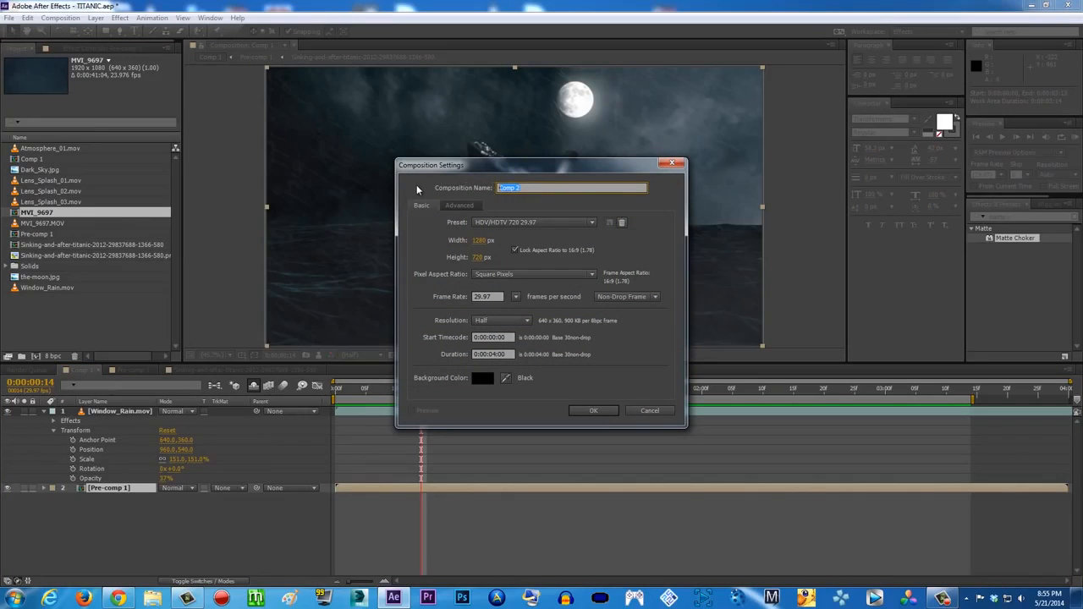
type("titanic 2")
key("Return")
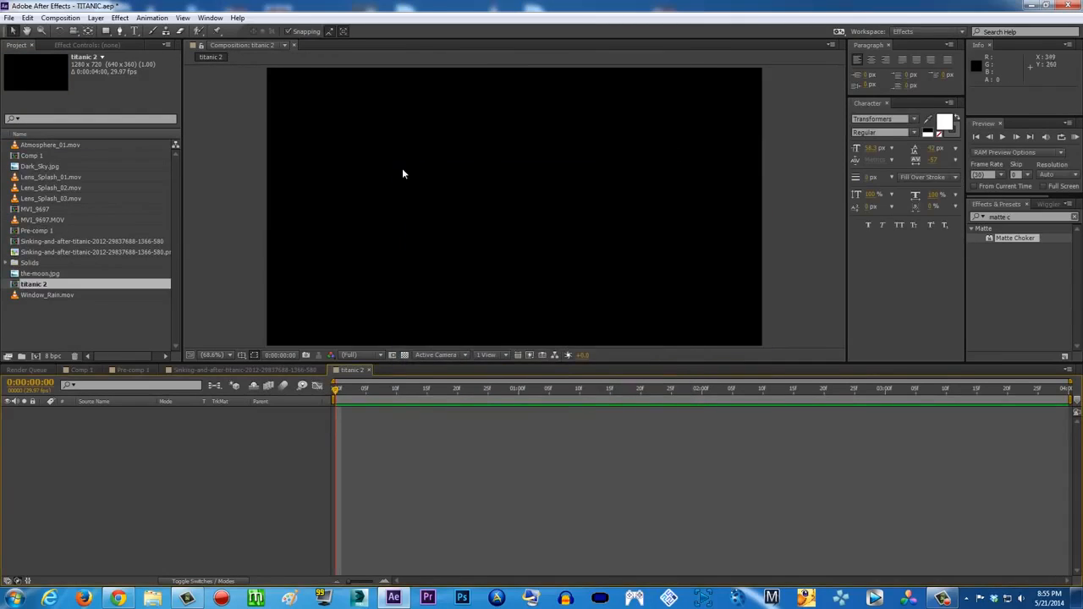
Add a green 1280 × 720 solid layer named psunami to the titanic 2 composition
left_click(96, 18)
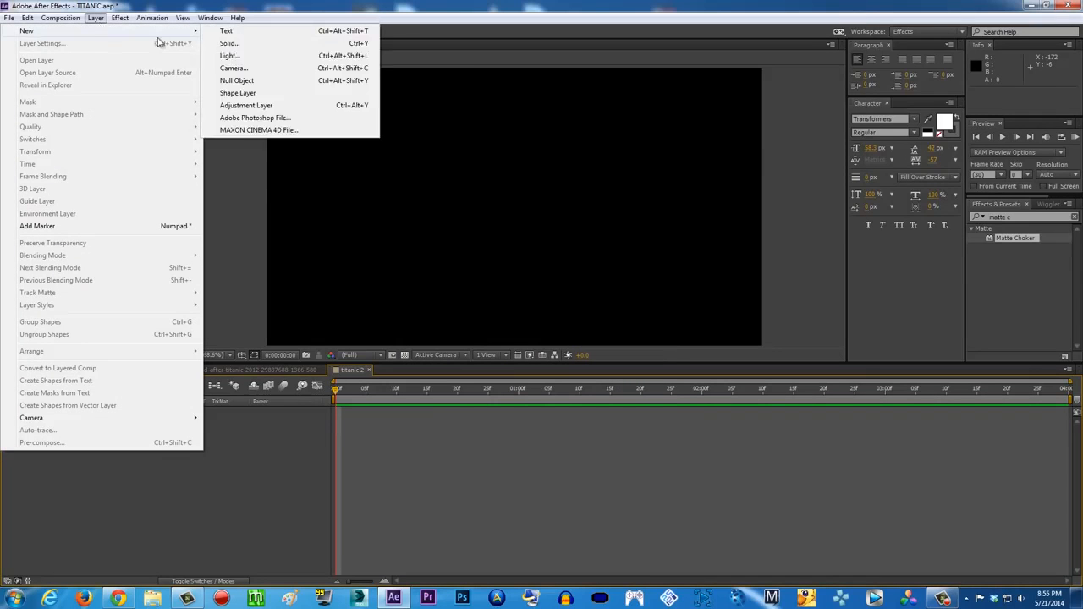
left_click(326, 44)
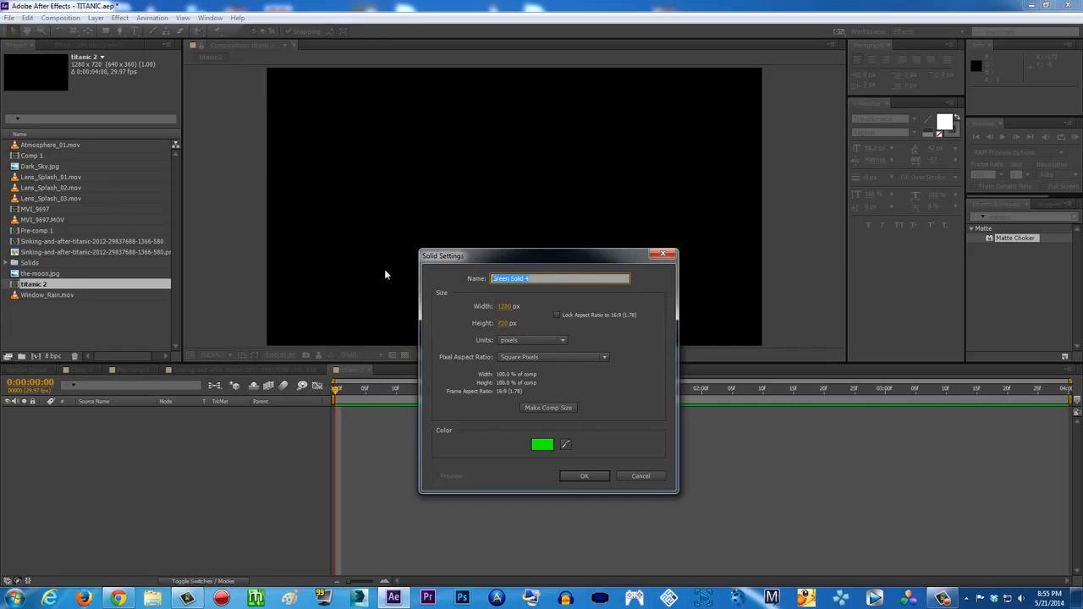
type("t")
key("BackSpace")
key("BackSpace")
key("BackSpace")
key("BackSpace")
key("Return")
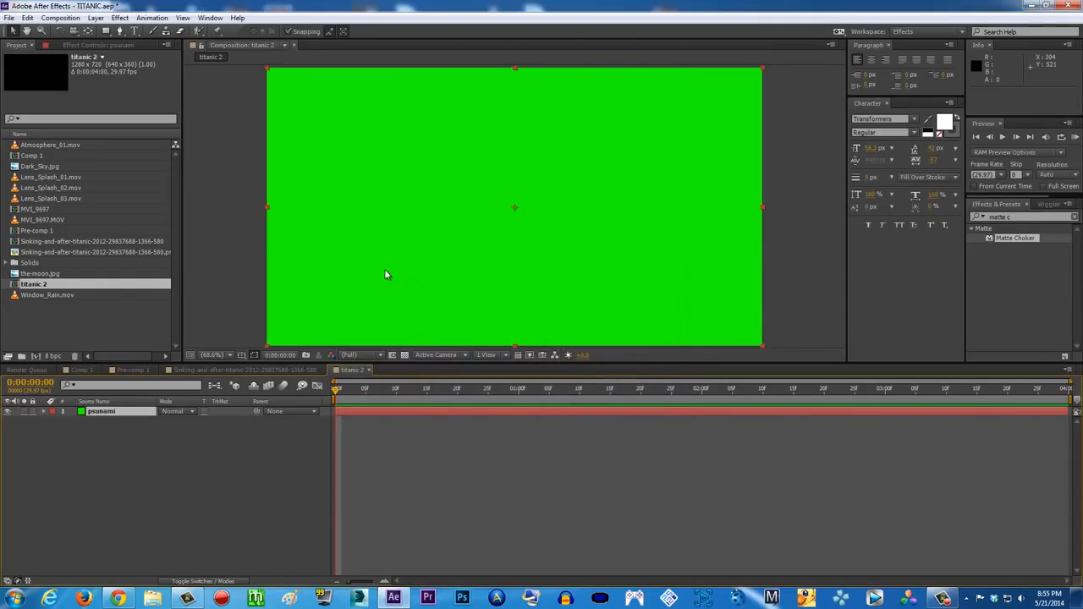
Apply the Red Giant Psunami effect to the psunami solid
left_click(127, 19)
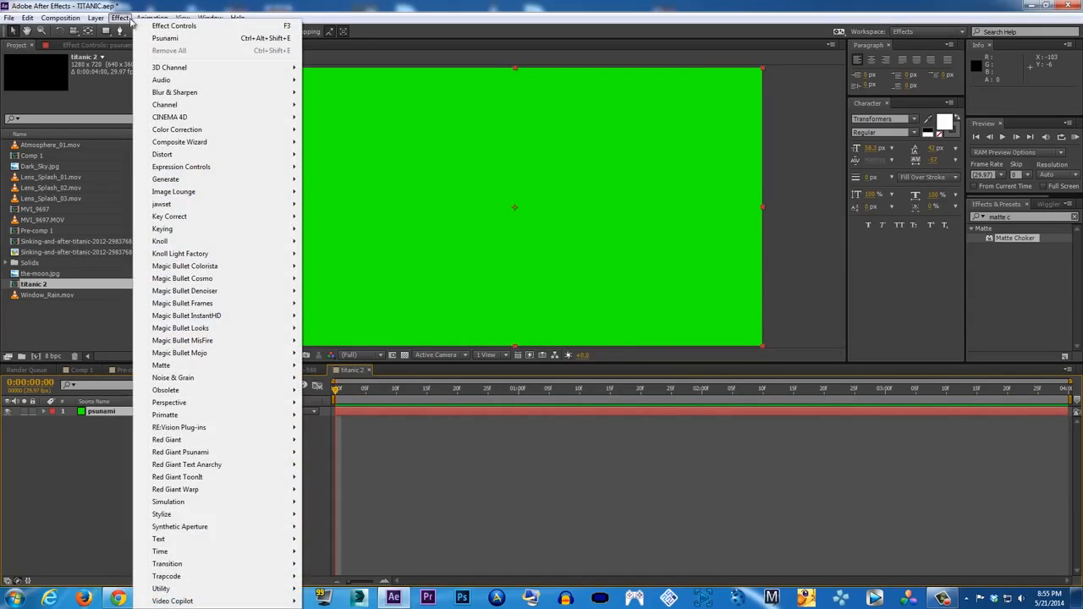
left_click(397, 435)
left_click(389, 413)
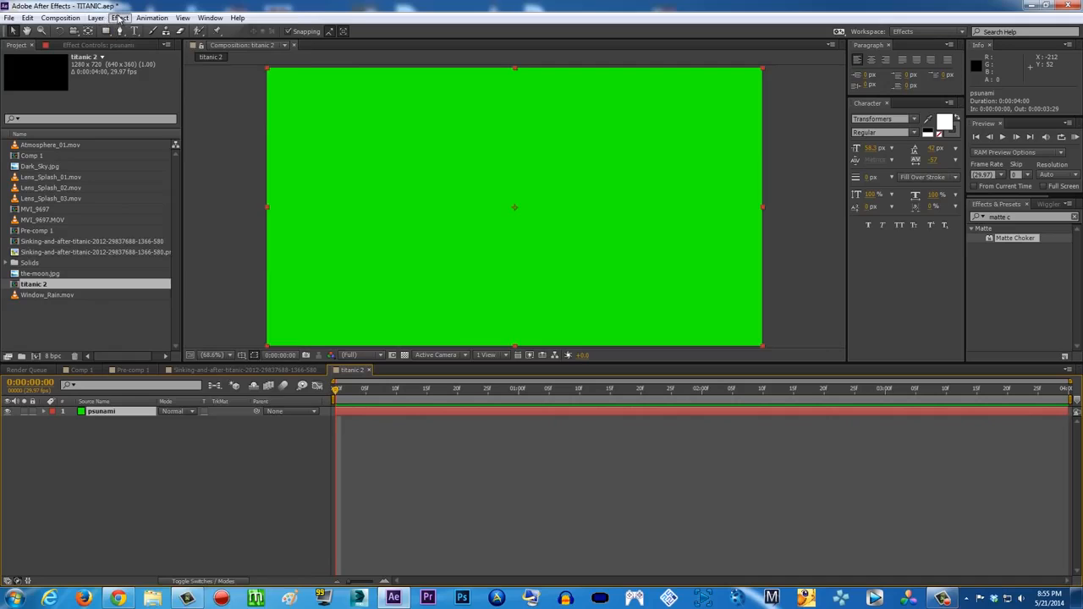
left_click(119, 17)
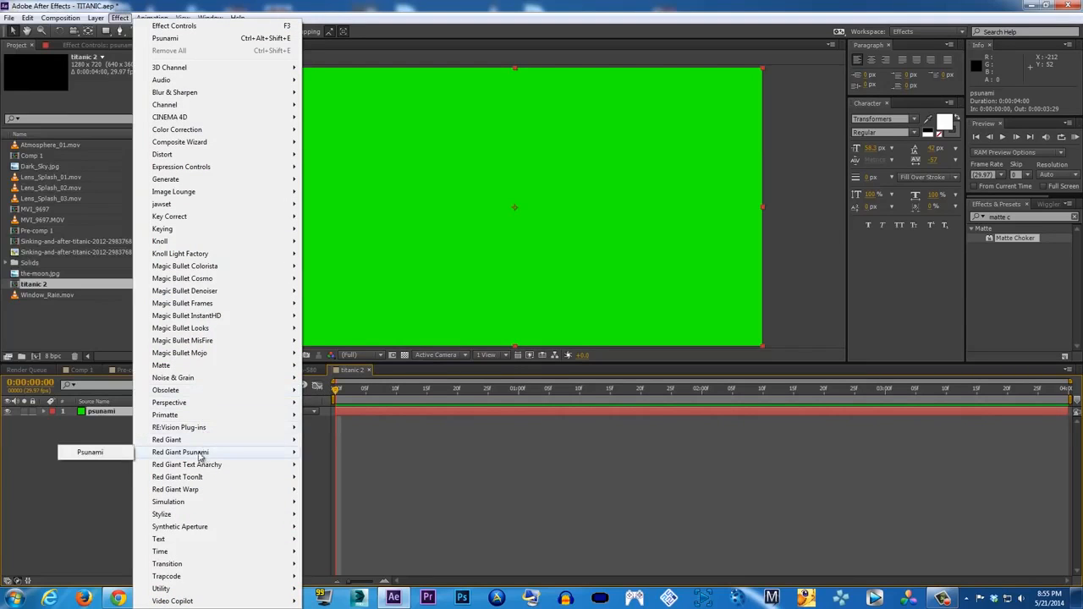
left_click(116, 457)
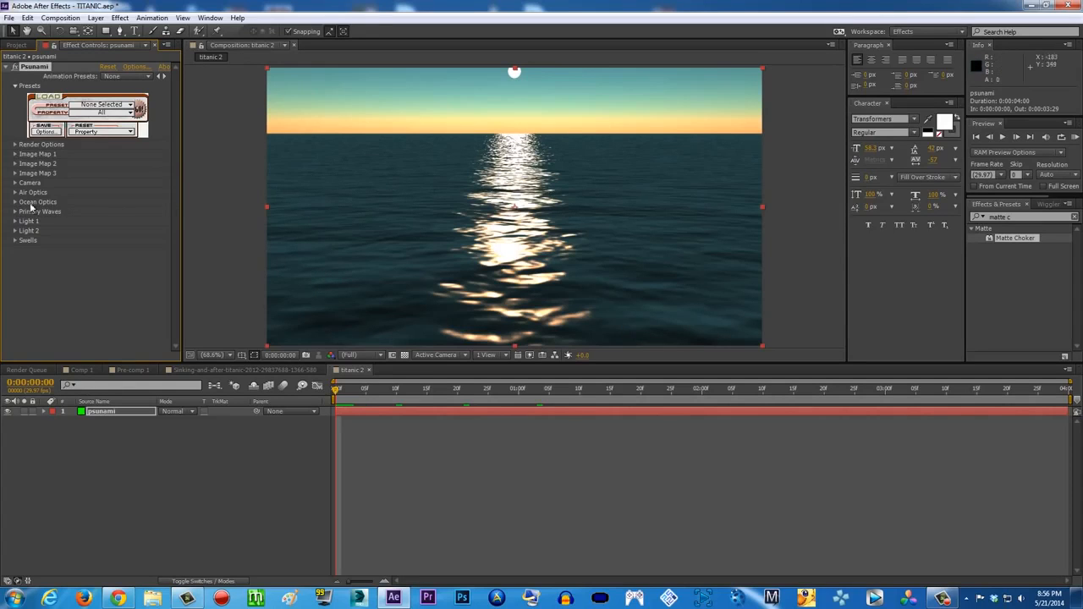
Compare the default Psunami ocean in titanic 2 with the finished night ocean in Comp 1 at several times
left_click(93, 370)
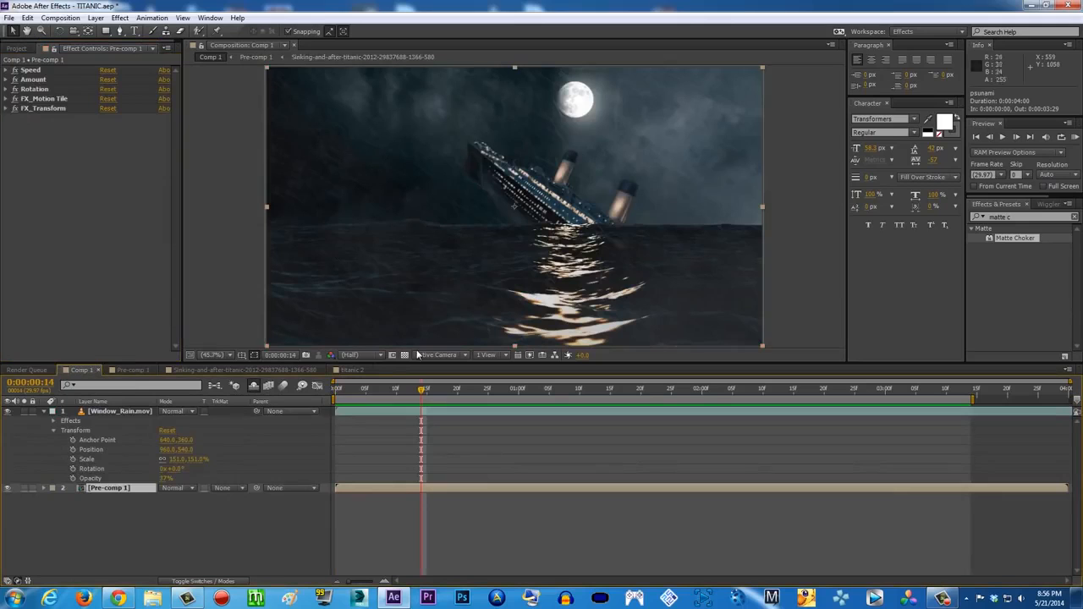
left_click(351, 369)
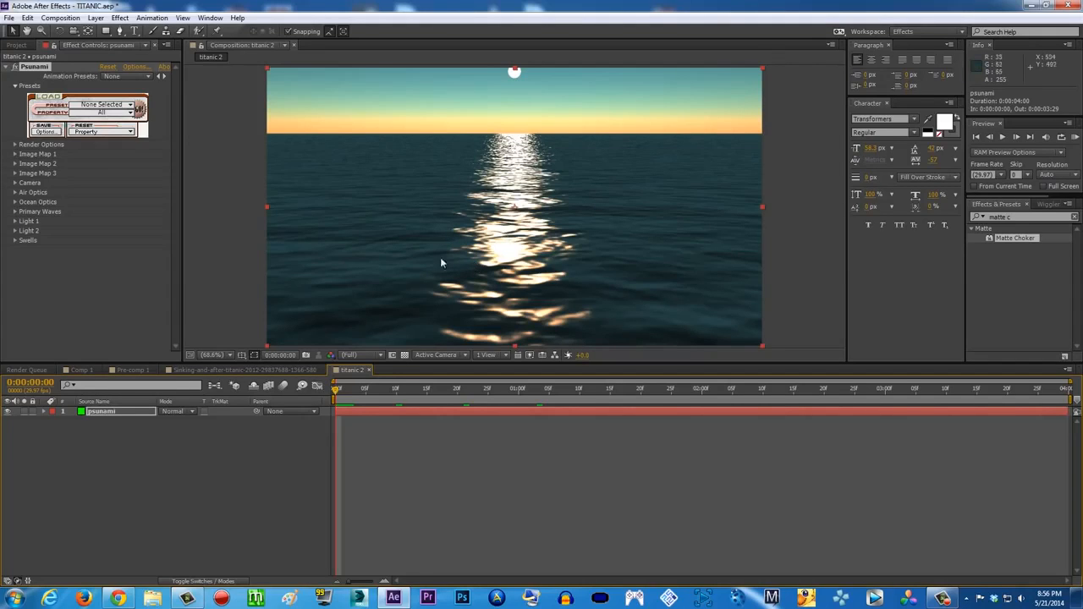
left_click(79, 370)
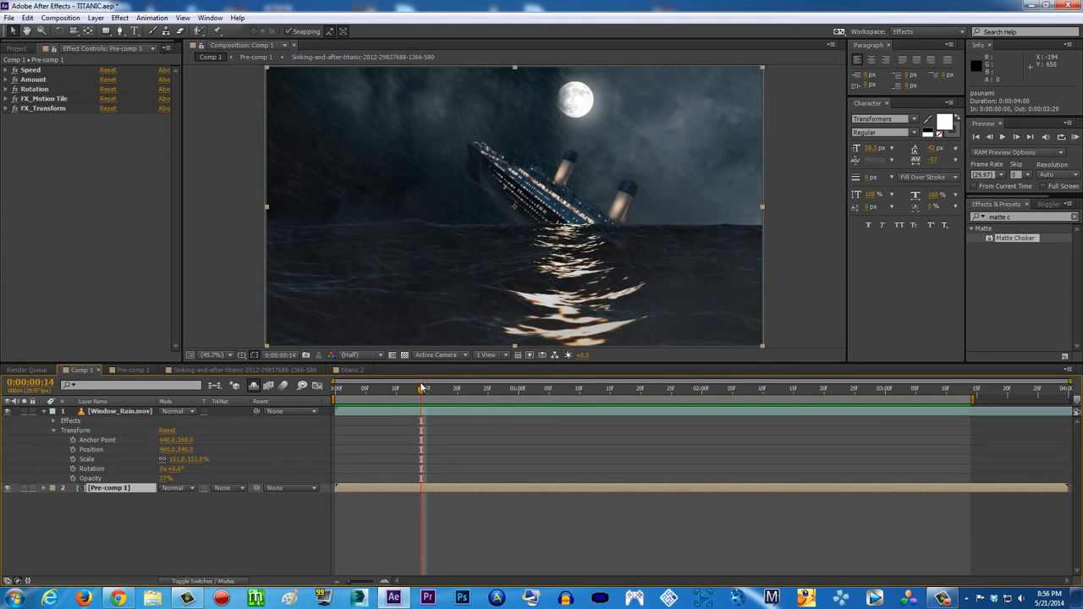
left_click_drag(346, 388, 403, 394)
left_click(525, 389)
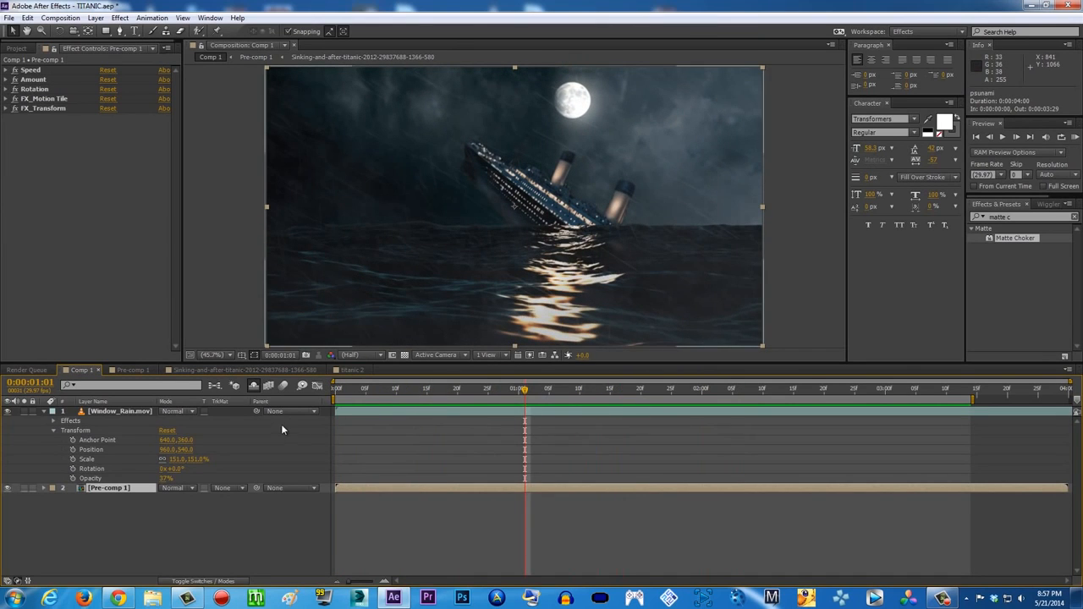
left_click(350, 370)
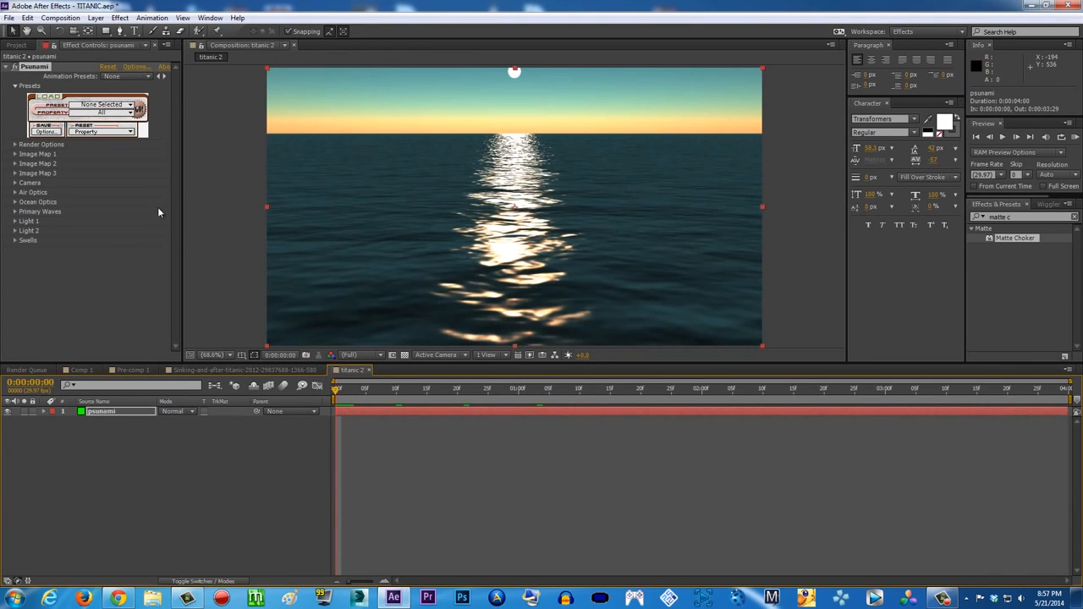
Try rendering the Psunami effect as Air Only and as Water Only through its Render What option
left_click(15, 145)
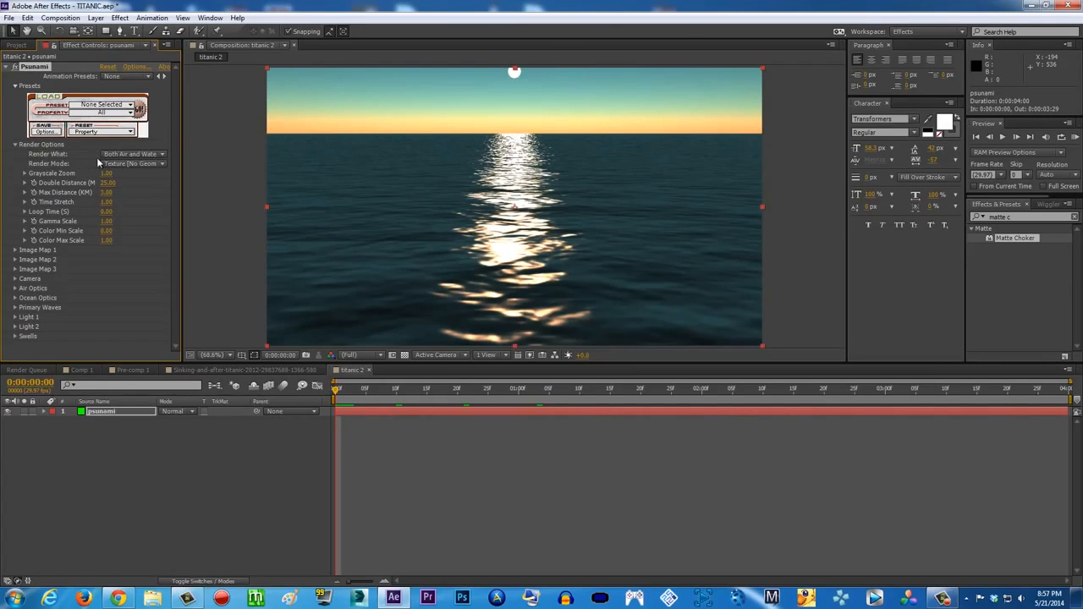
left_click(153, 155)
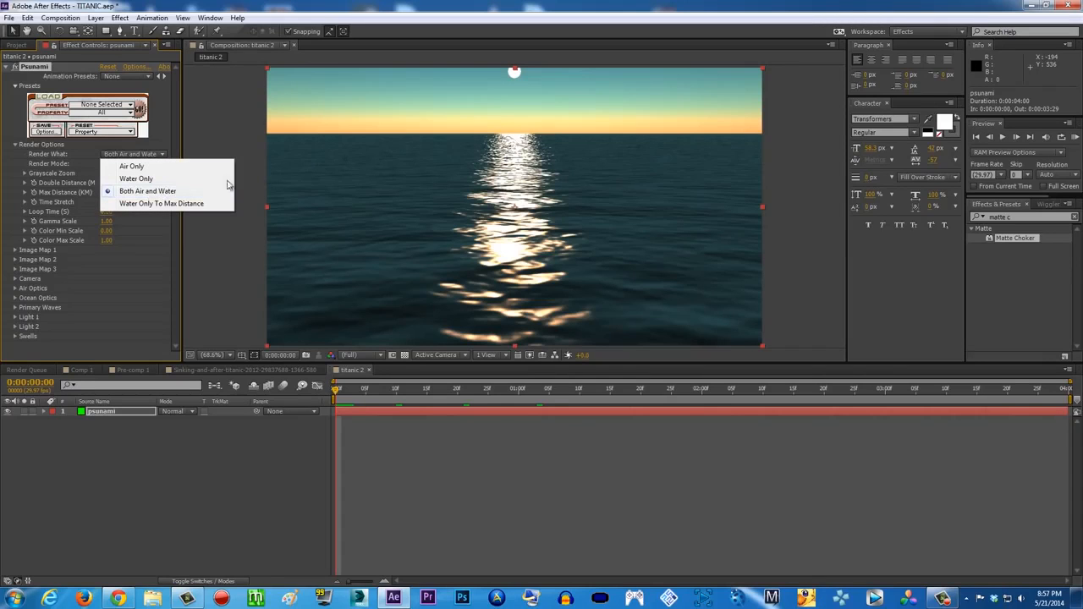
left_click(169, 167)
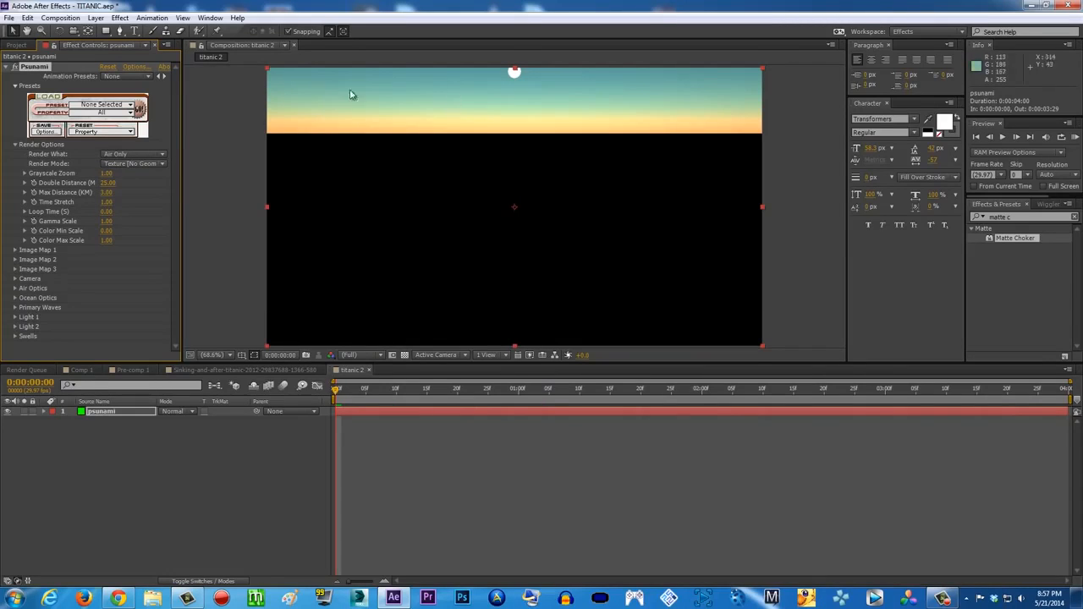
left_click(168, 155)
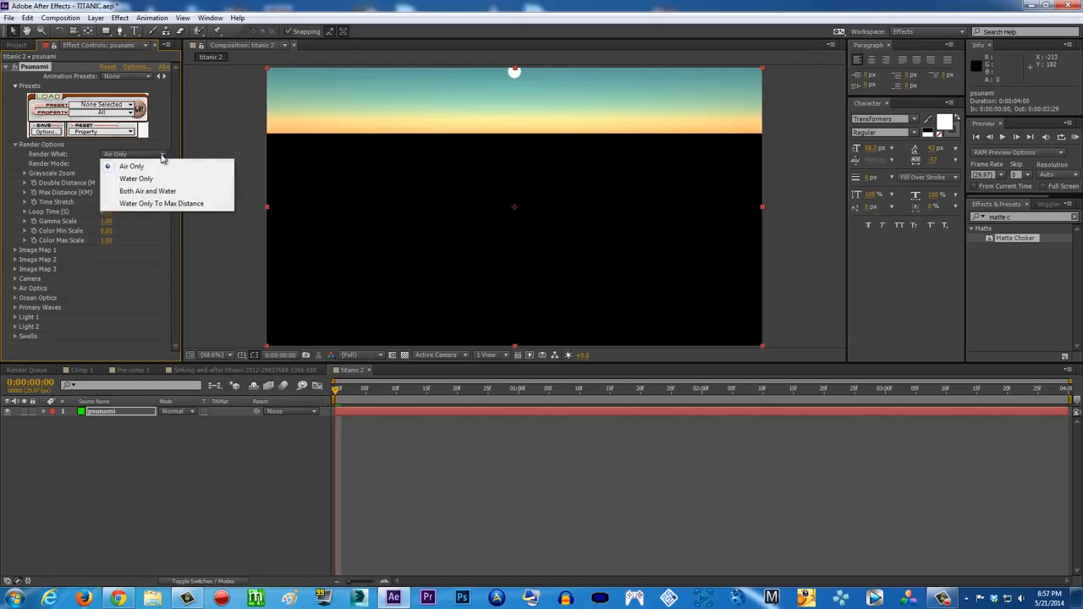
left_click(162, 181)
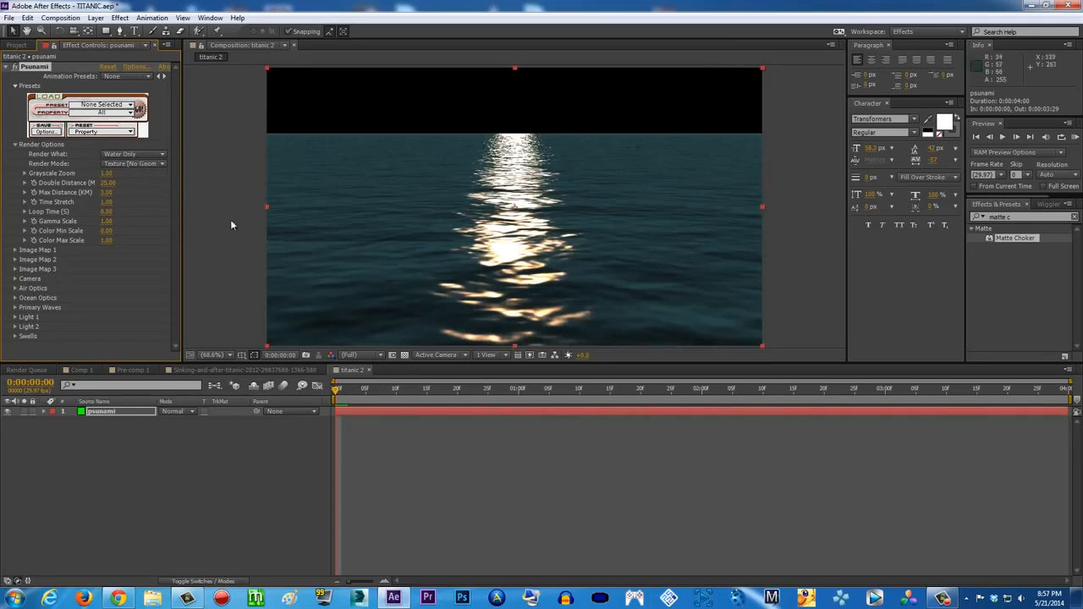
Compare Water Only with Water Only To Max Distance in the Psunami Render What option, examining the horizon closely
left_click(158, 155)
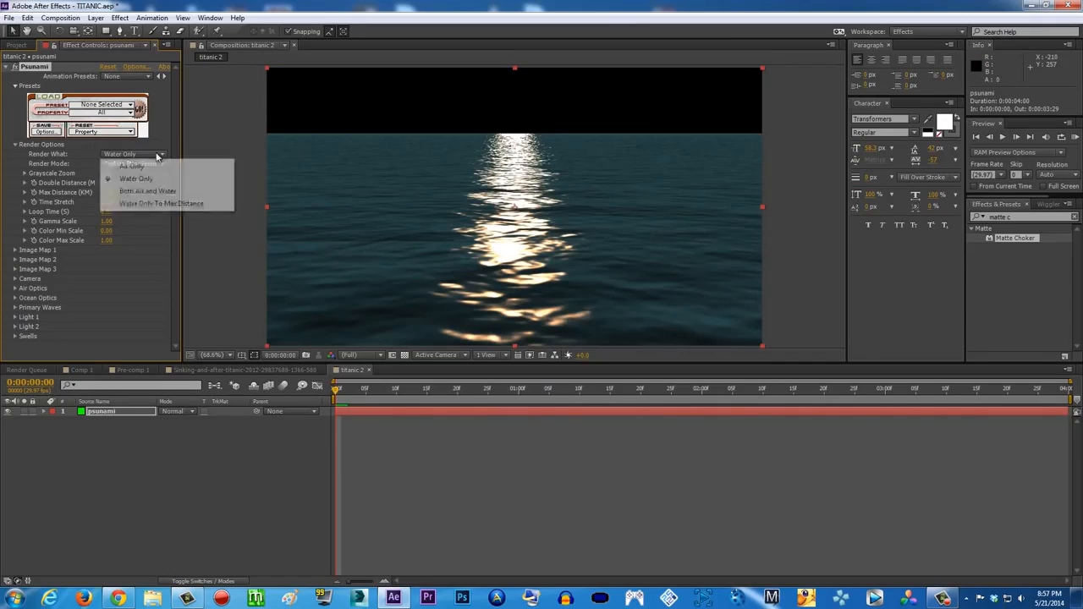
left_click(166, 205)
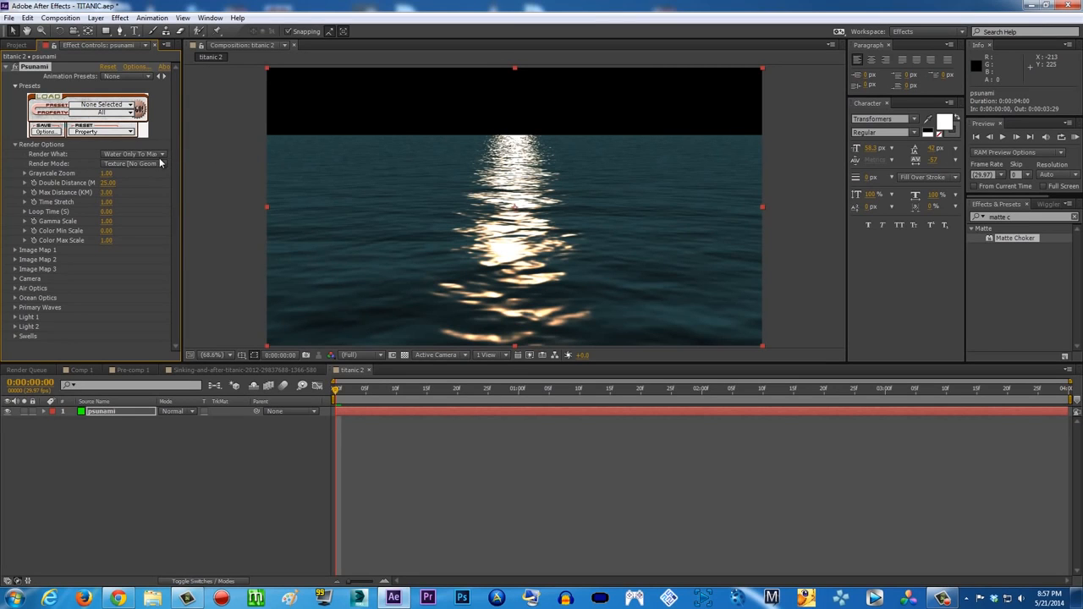
left_click(161, 163)
left_click(135, 178)
left_click(160, 160)
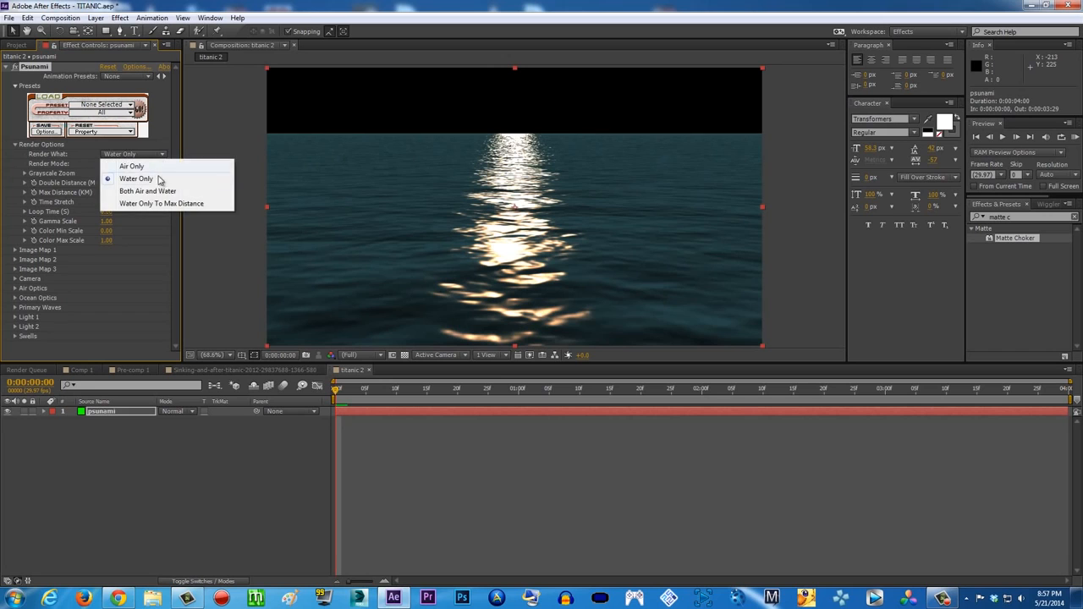
left_click(158, 204)
left_click(162, 160)
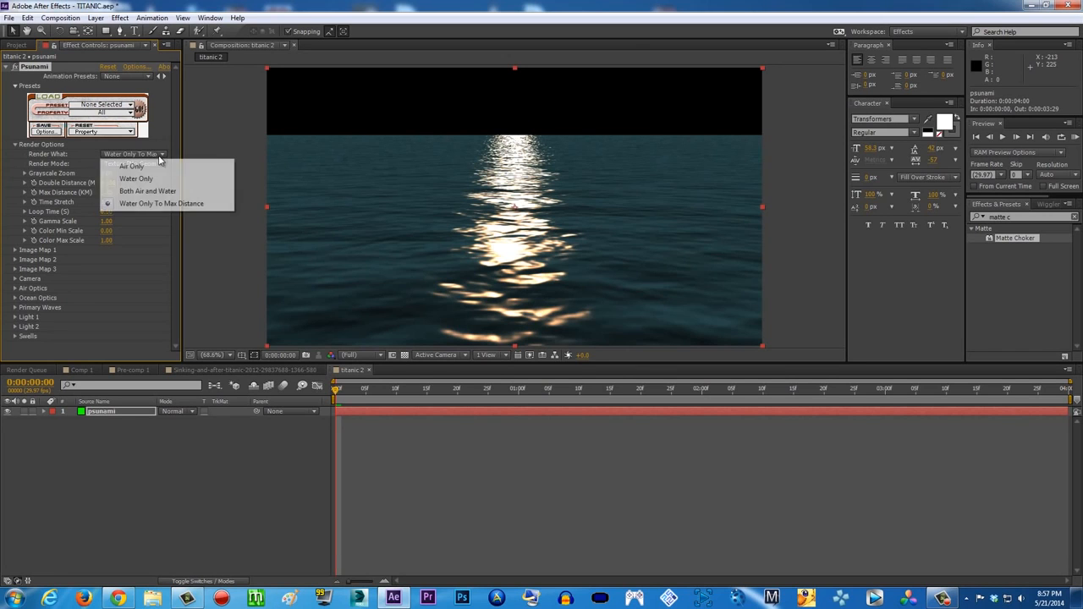
left_click(168, 181)
scroll(391, 161, "up", 2)
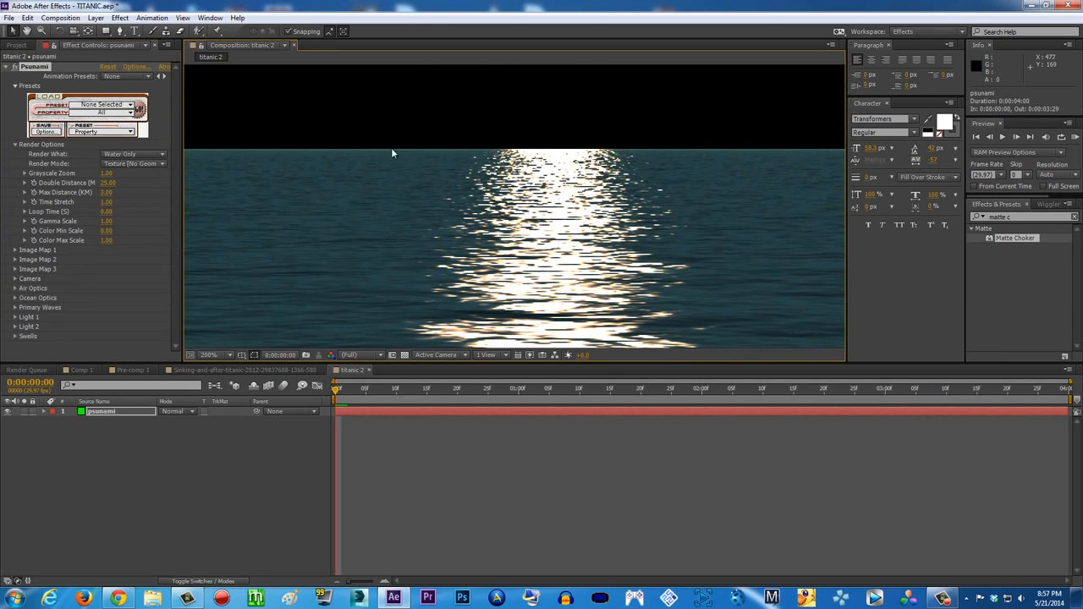
Set Psunami's Render What option to Water Only To Max Distance and fit the composition in the viewer
left_click(133, 155)
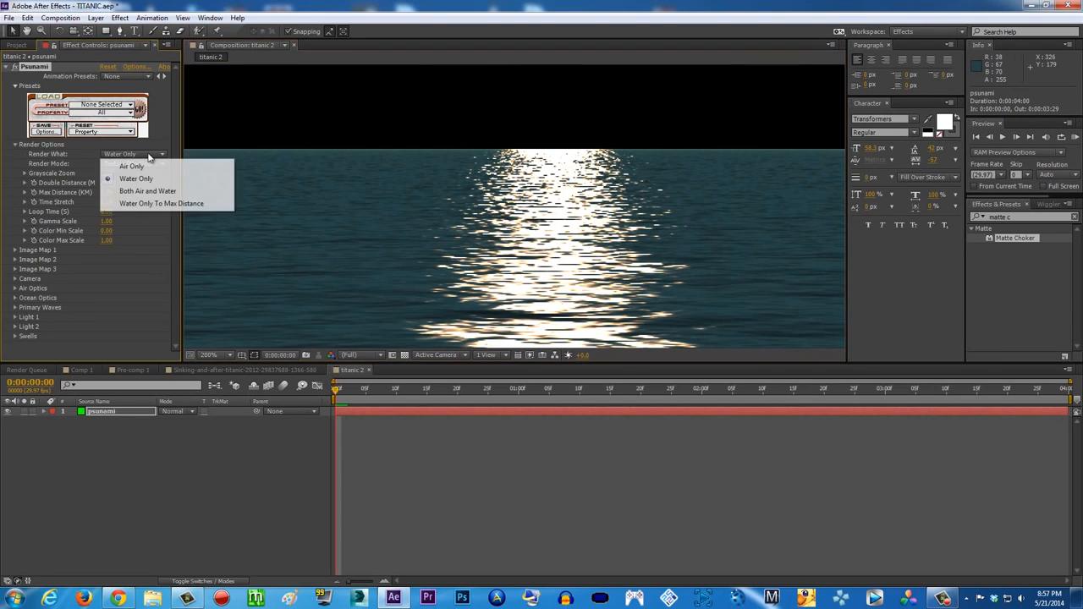
left_click(154, 205)
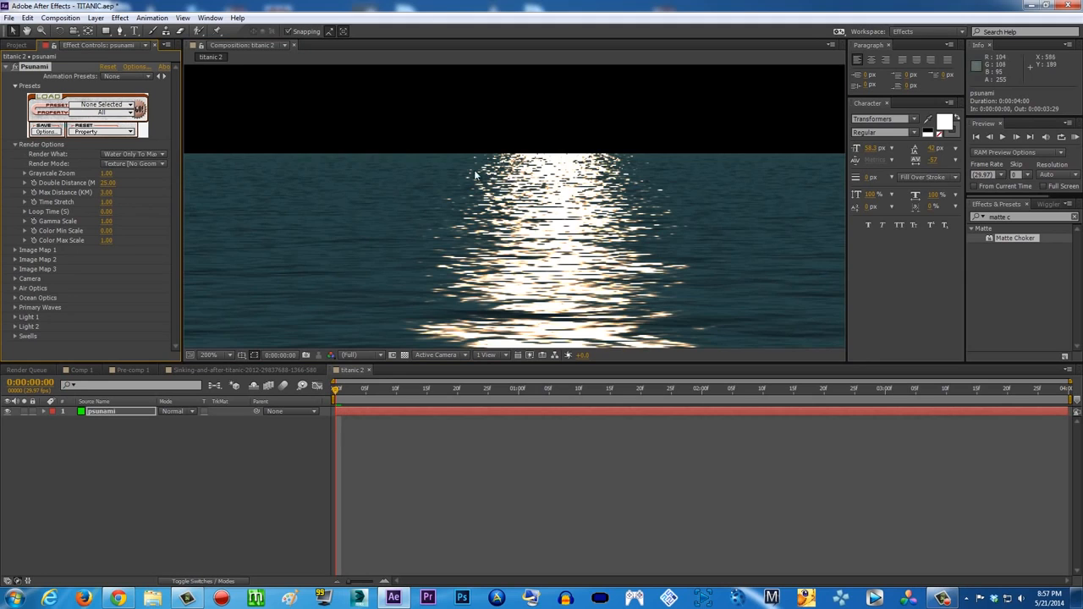
scroll(612, 194, "down", 6)
scroll(440, 213, "up", 3)
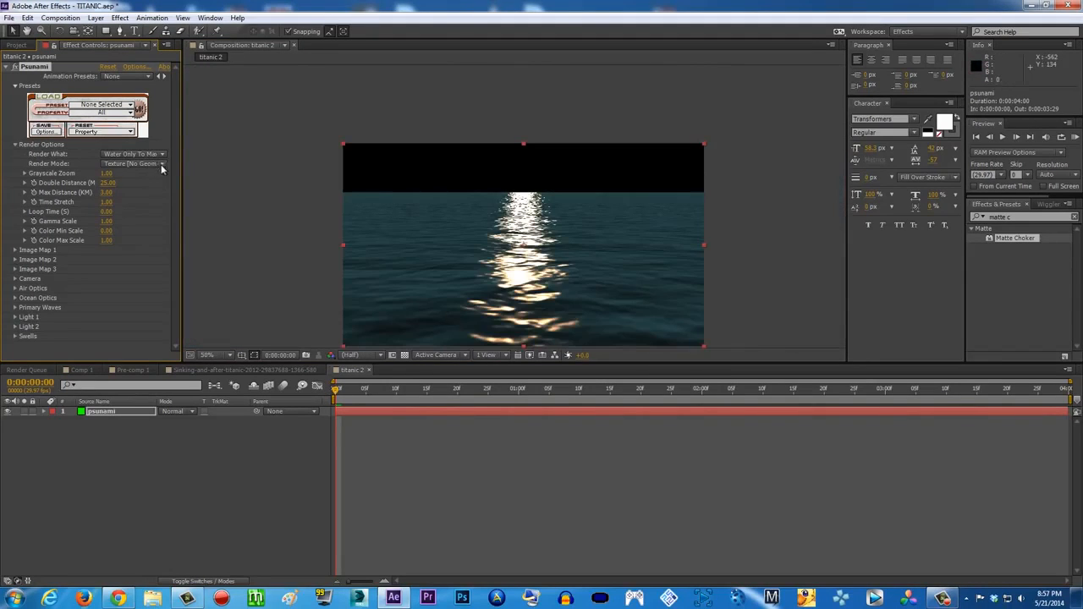
left_click(224, 355)
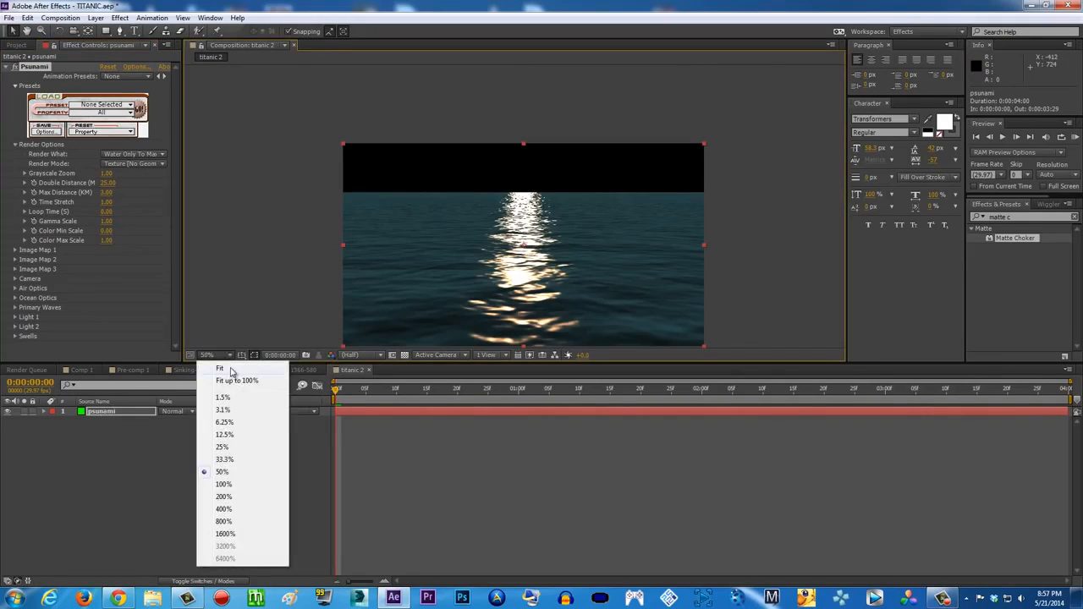
left_click(230, 369)
Preview the ocean's motion over time in the current texture mode and try the Wireframe render mode from the first frame
left_click(138, 165)
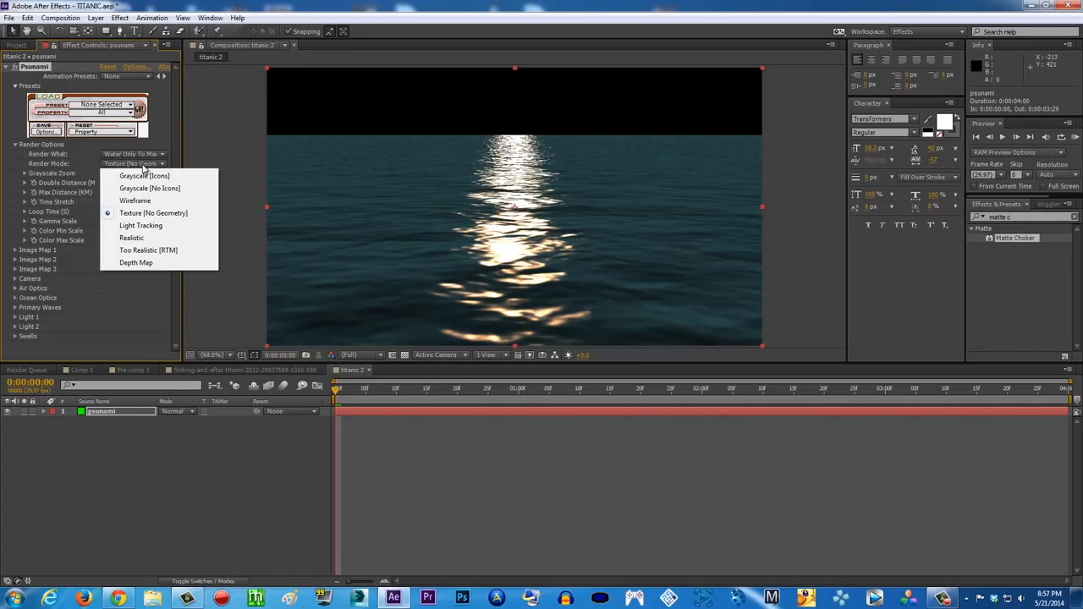
left_click_drag(348, 390, 495, 394)
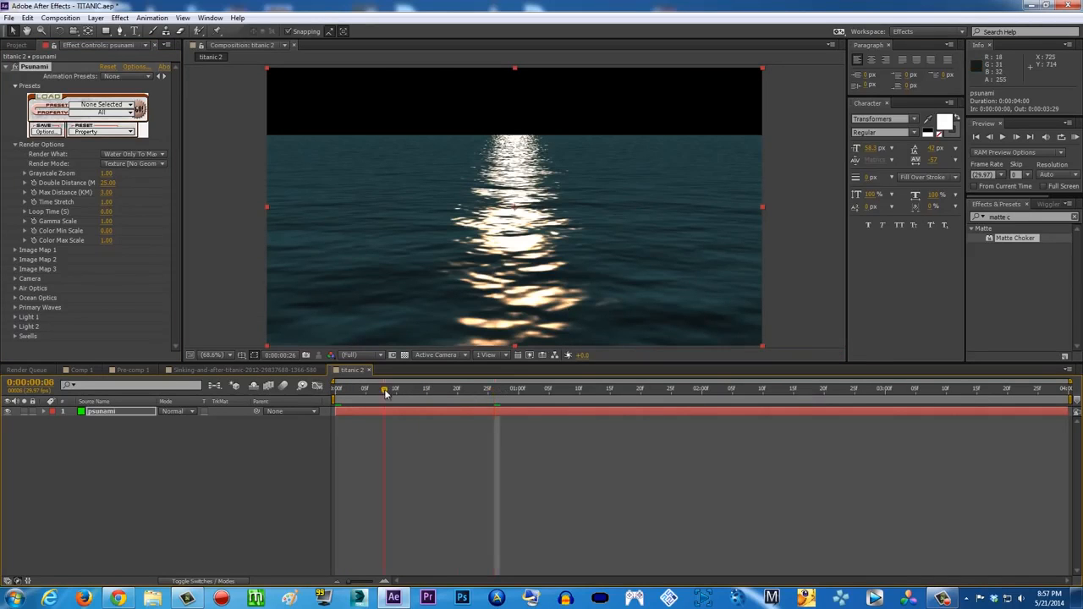
key("Home")
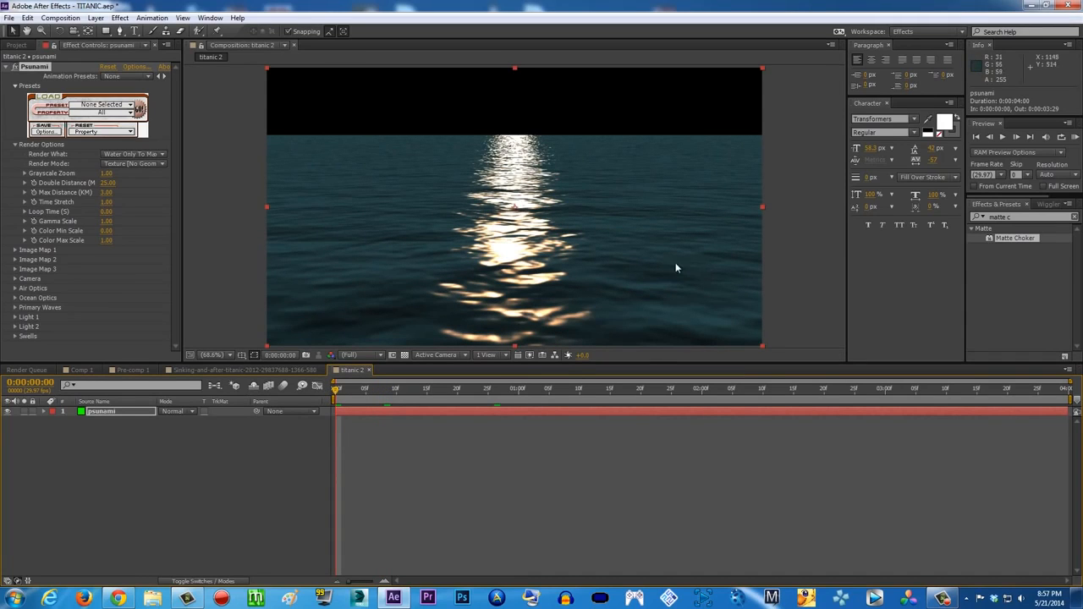
left_click(145, 163)
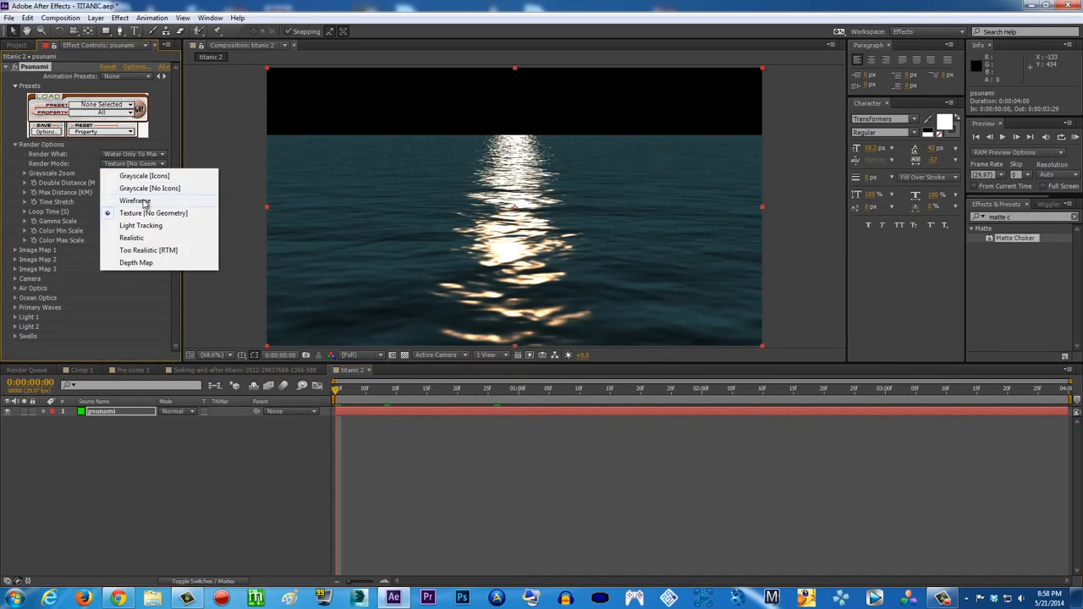
left_click(136, 201)
mouse_move(338, 391)
left_mouse_down()
mouse_move(841, 390)
mouse_move(666, 409)
mouse_move(259, 371)
mouse_move(1057, 402)
mouse_move(337, 391)
left_mouse_up()
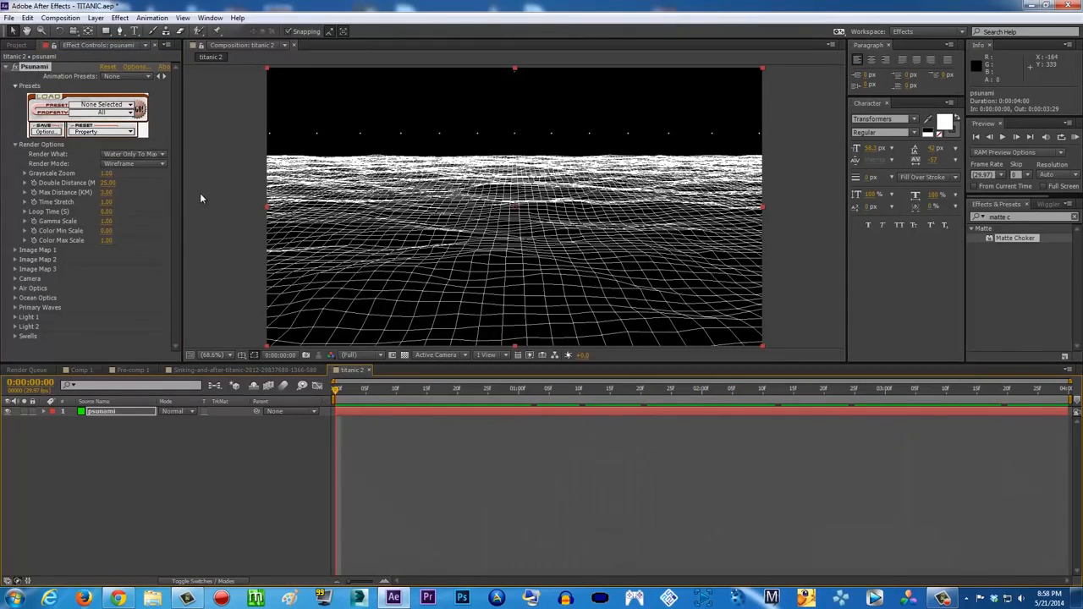
Compare Texture [No Geometry] with Too Realistic [RTM], keep Render Mode on Too Realistic [RTM], and expand the Image Map 1 settings
left_click(153, 164)
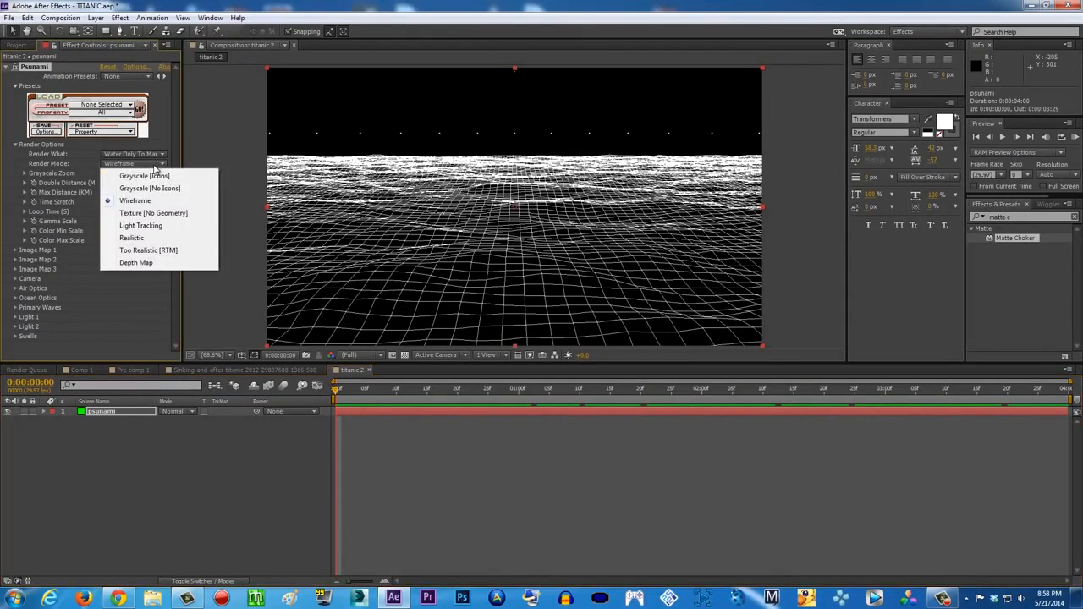
left_click(150, 252)
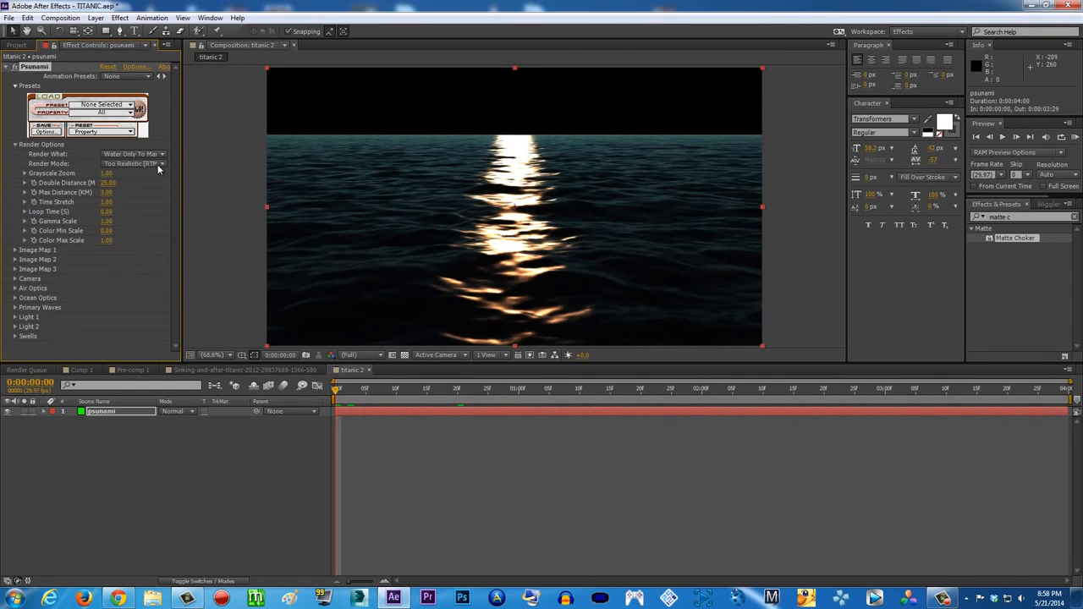
left_click(157, 164)
left_click(153, 212)
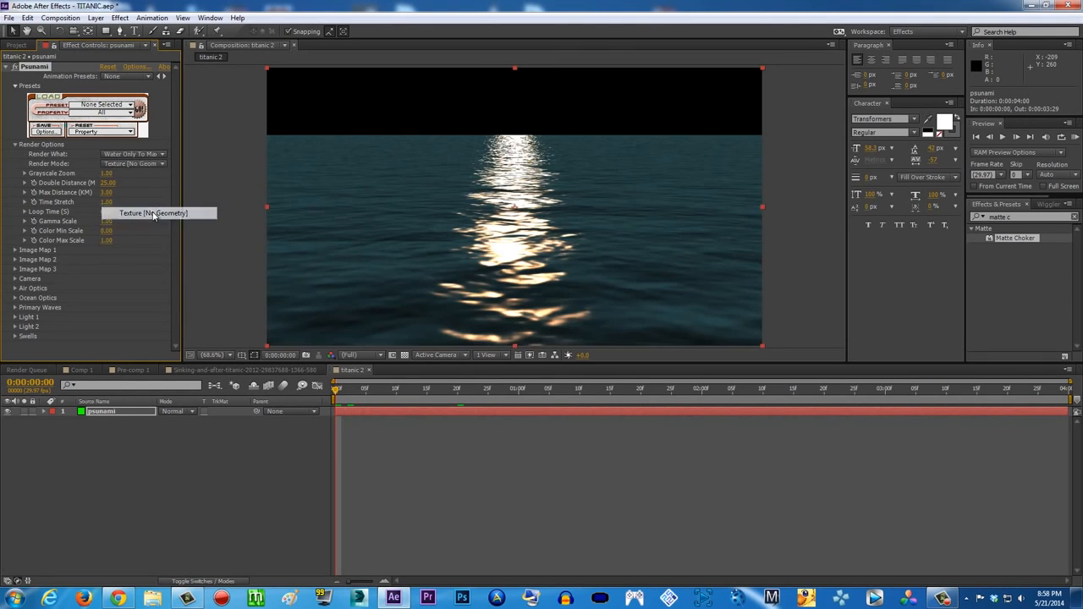
left_click(146, 164)
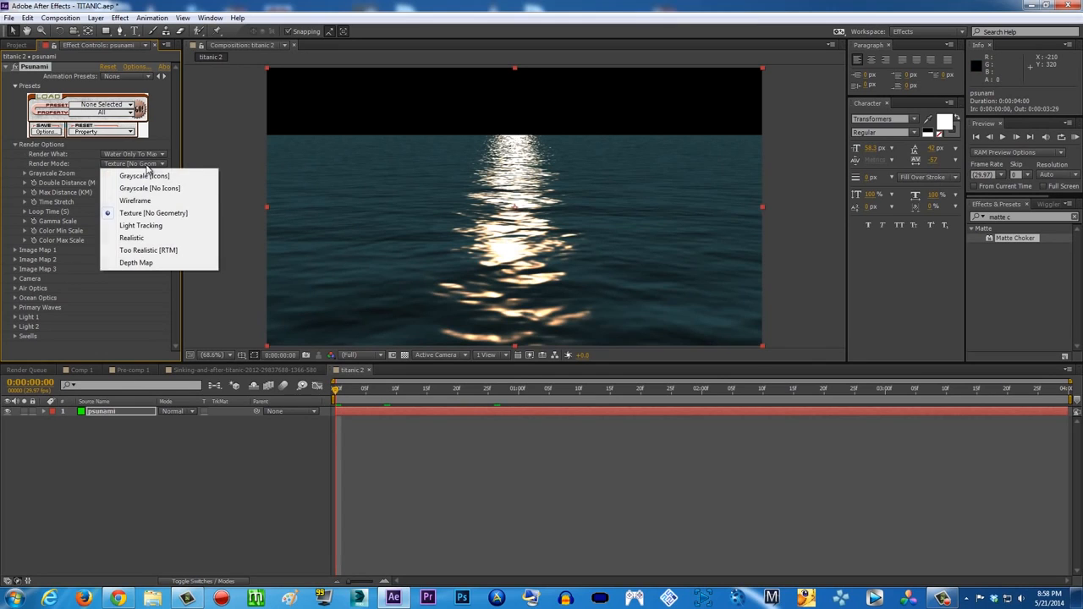
left_click(154, 249)
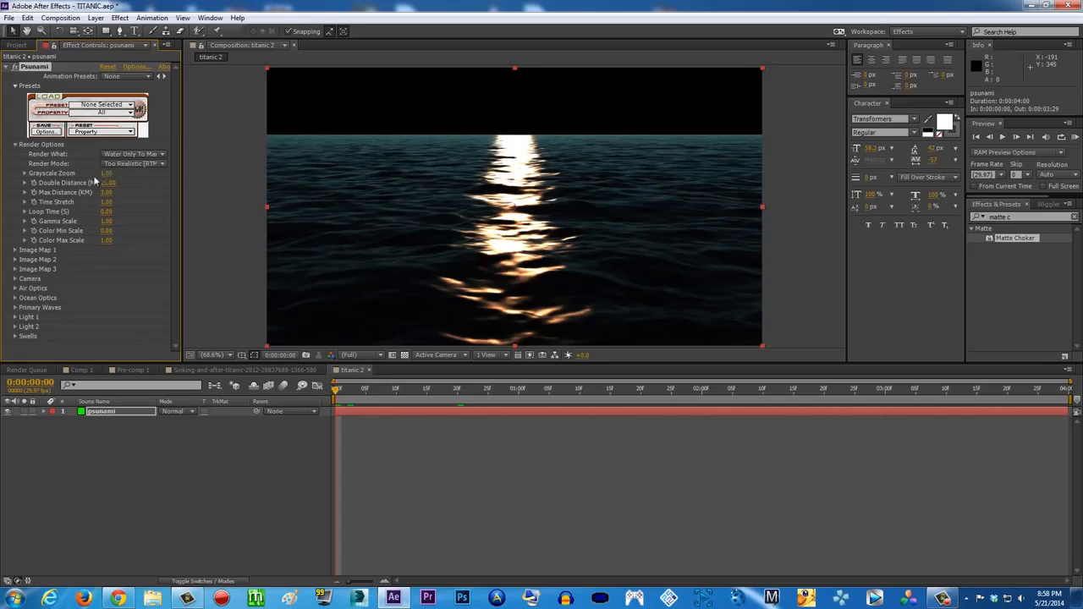
left_click(12, 253)
left_click(14, 251)
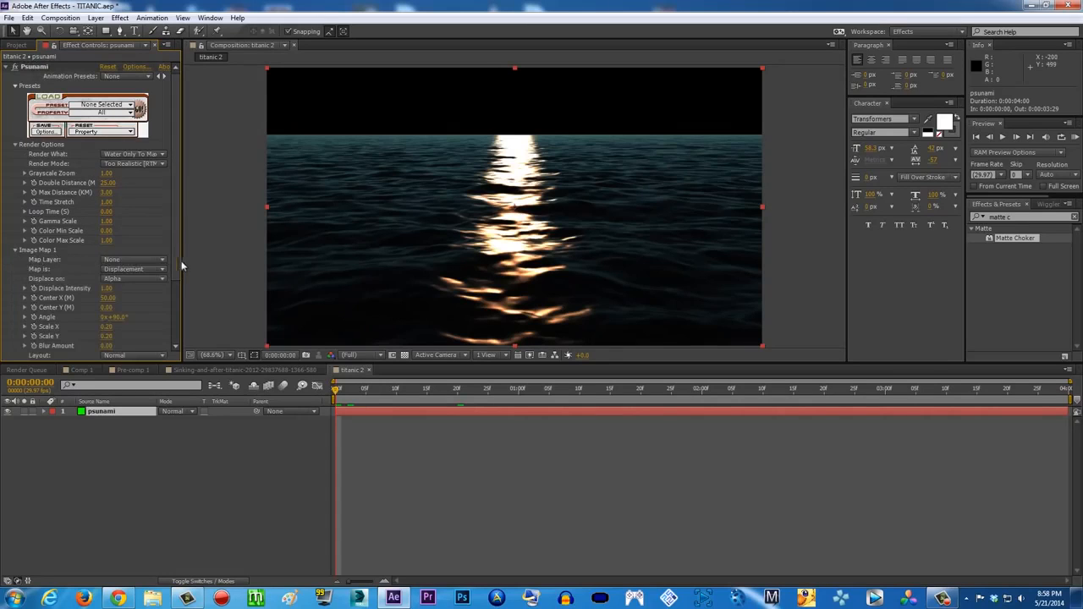
Add Dark_Sky.jpg from the project to the titanic 2 composition, below the psunami layer
left_click(16, 45)
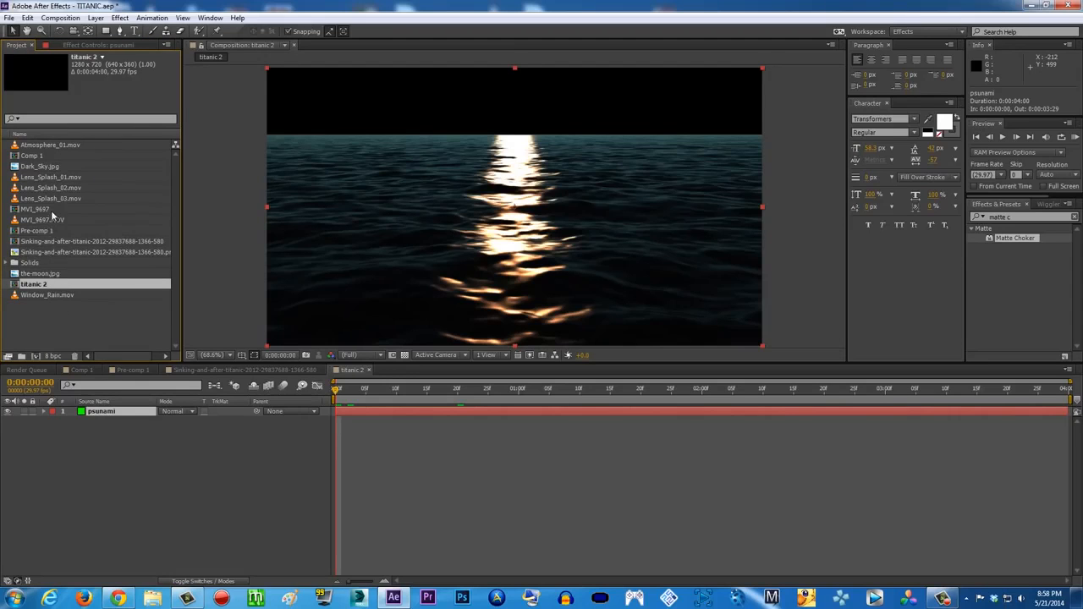
left_click(34, 167)
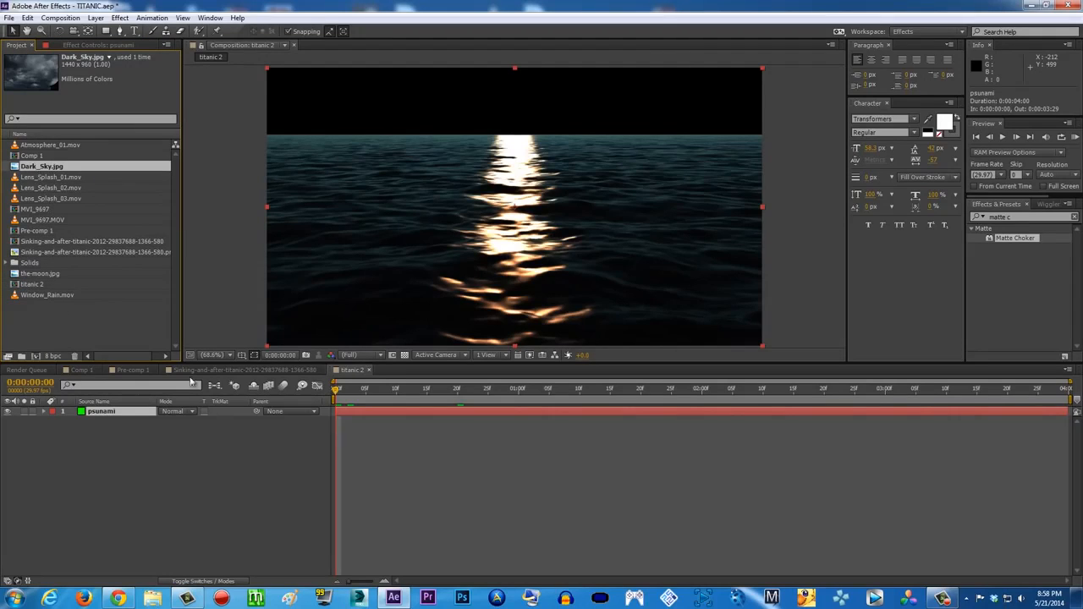
left_click_drag(47, 169, 170, 440)
Review the finished scene in Comp 1 and check the psunami layer's contribution in Pre-comp 1 by toggling its visibility
left_click(82, 370)
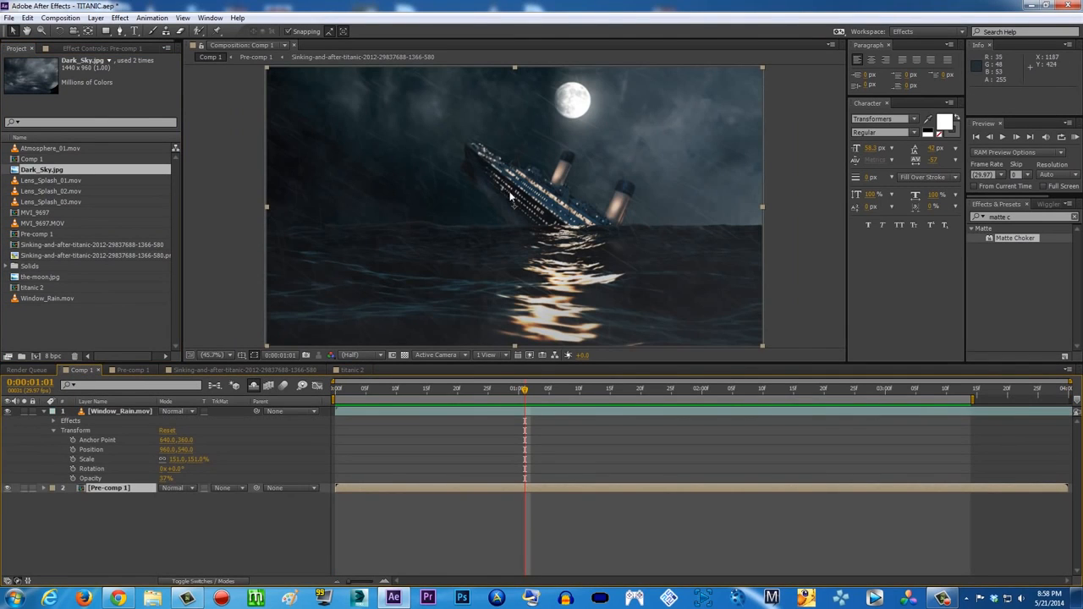
left_click(131, 370)
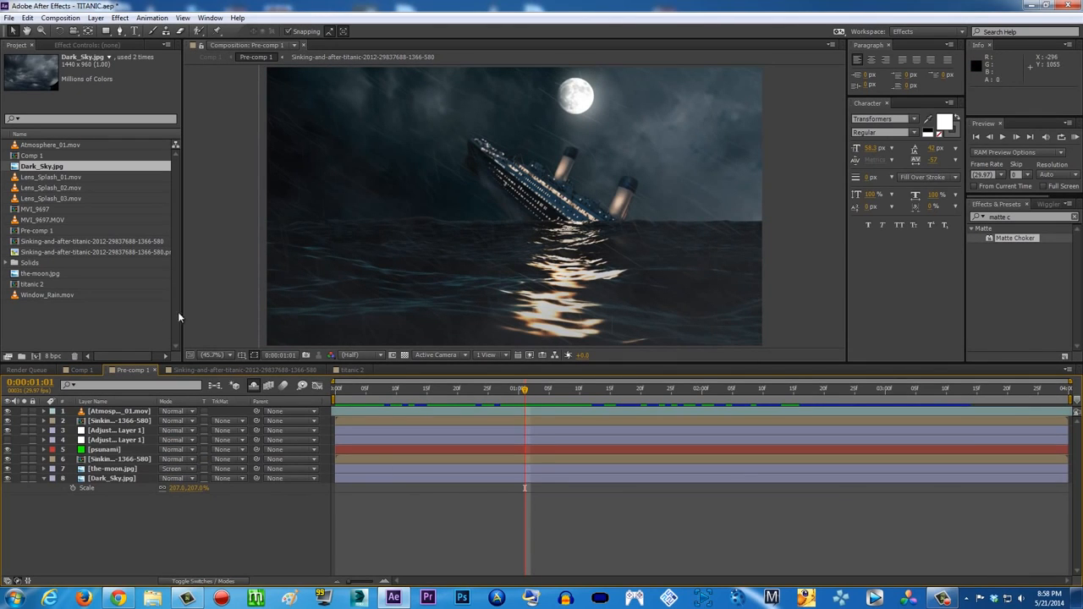
left_click(7, 449)
left_click(8, 449)
left_click(7, 449)
left_click(8, 449)
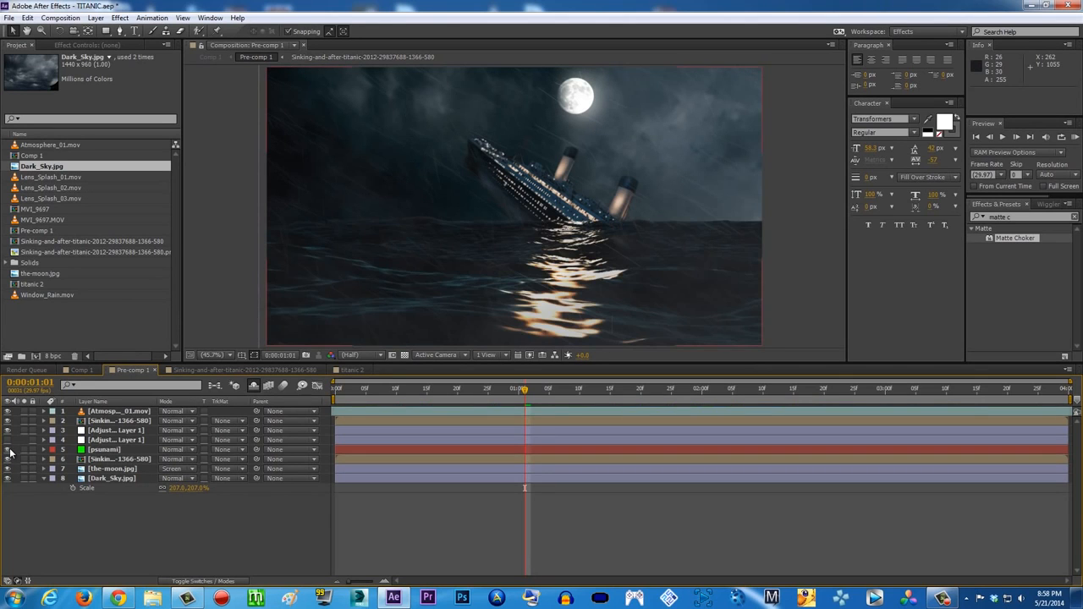
Check how the Dark_Sky.jpg background contributes to Pre-comp 1 by toggling its visibility several times
left_click(7, 479)
left_click(7, 479)
left_click(8, 479)
left_click(7, 479)
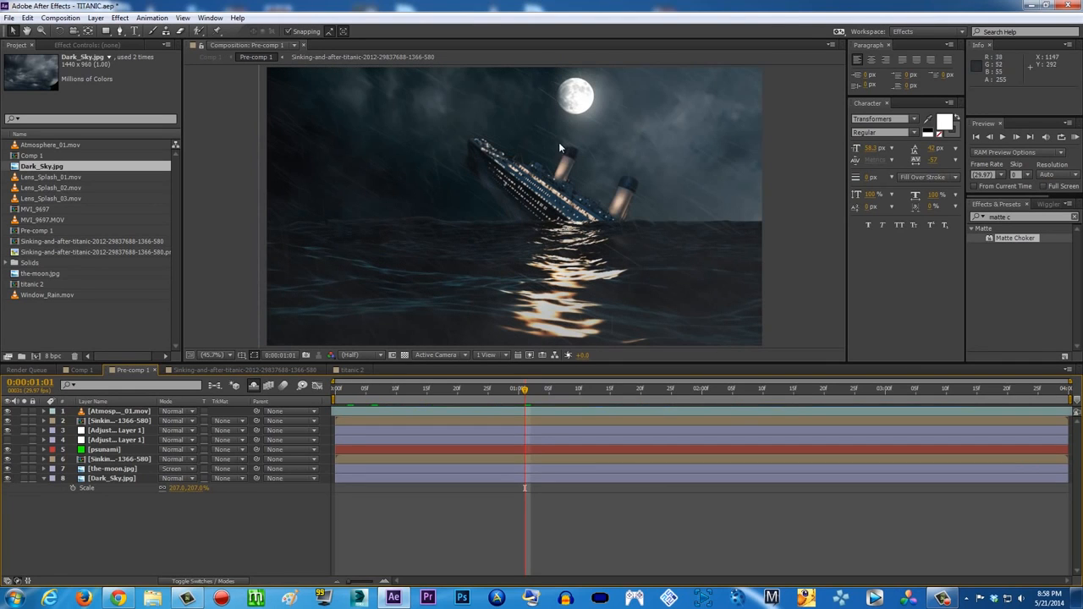
left_click(7, 479)
left_click(8, 479)
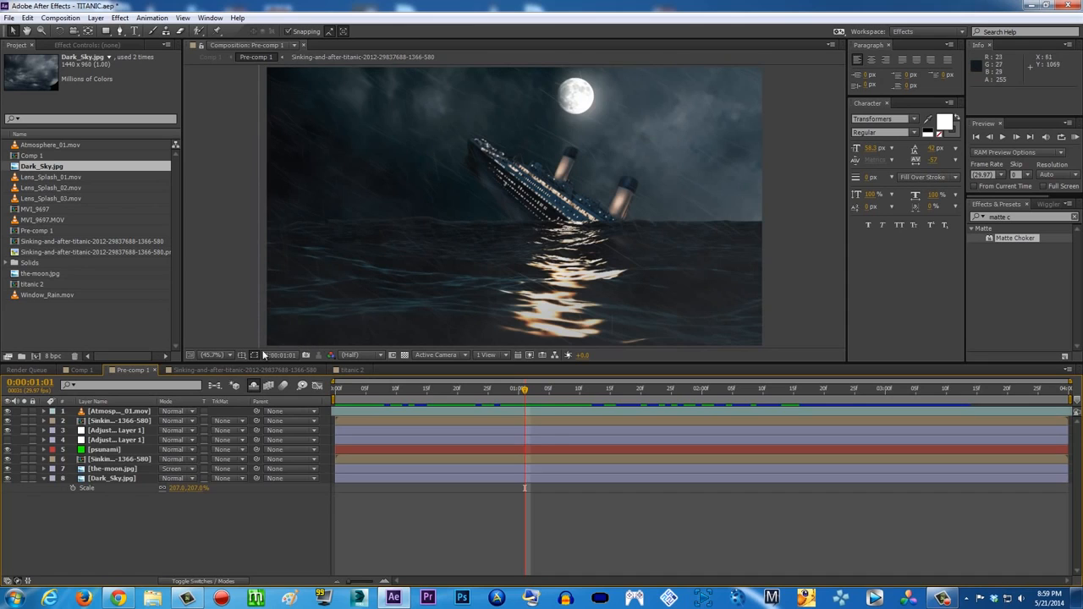
Inspect the masked ship image in its nested composition and toggle the ship layer beneath psunami in Pre-comp 1
double_click(529, 184)
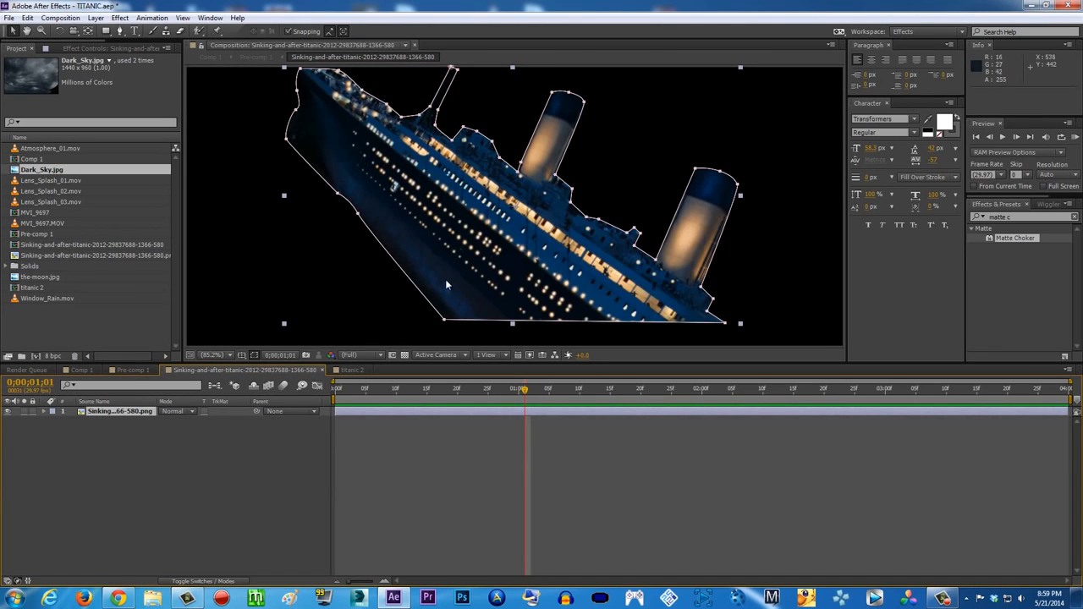
left_click(130, 370)
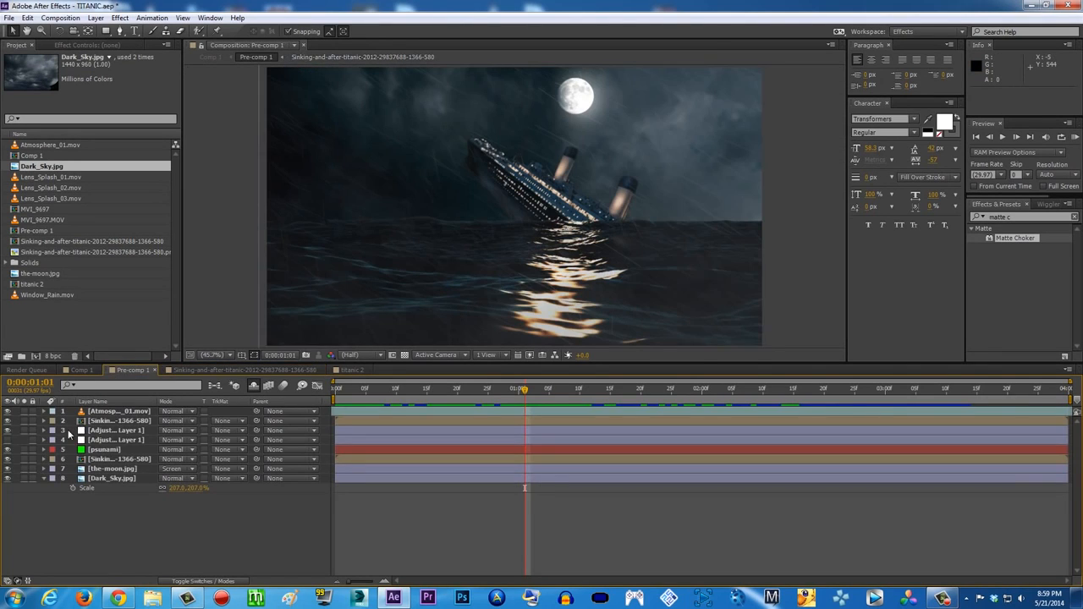
left_click(7, 460)
left_click(7, 459)
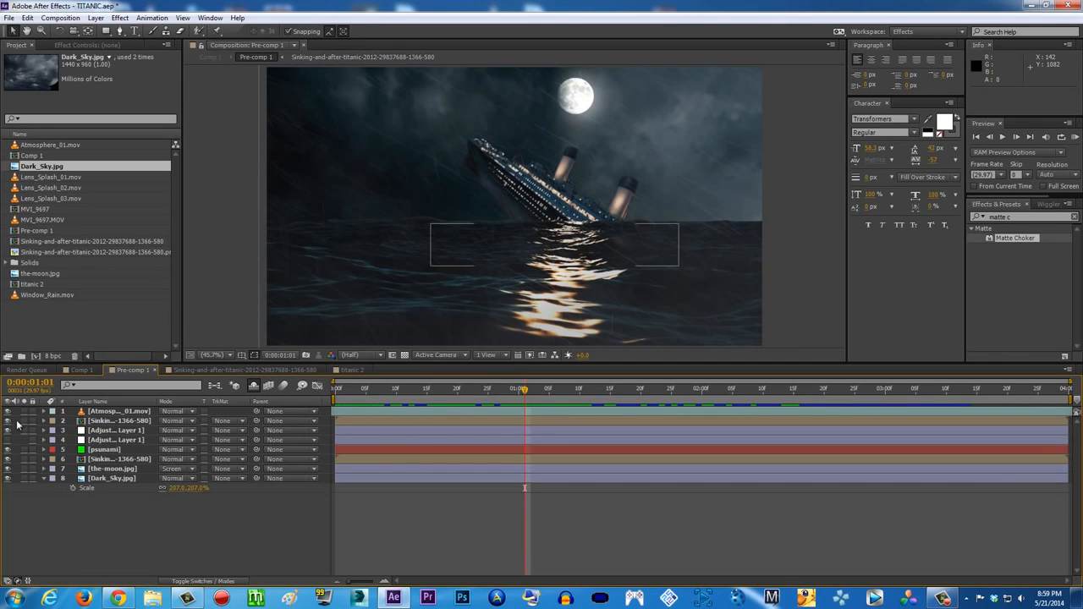
Inspect the transform settings of the ship layer above the adjustment layers in Pre-comp 1
left_click(98, 461)
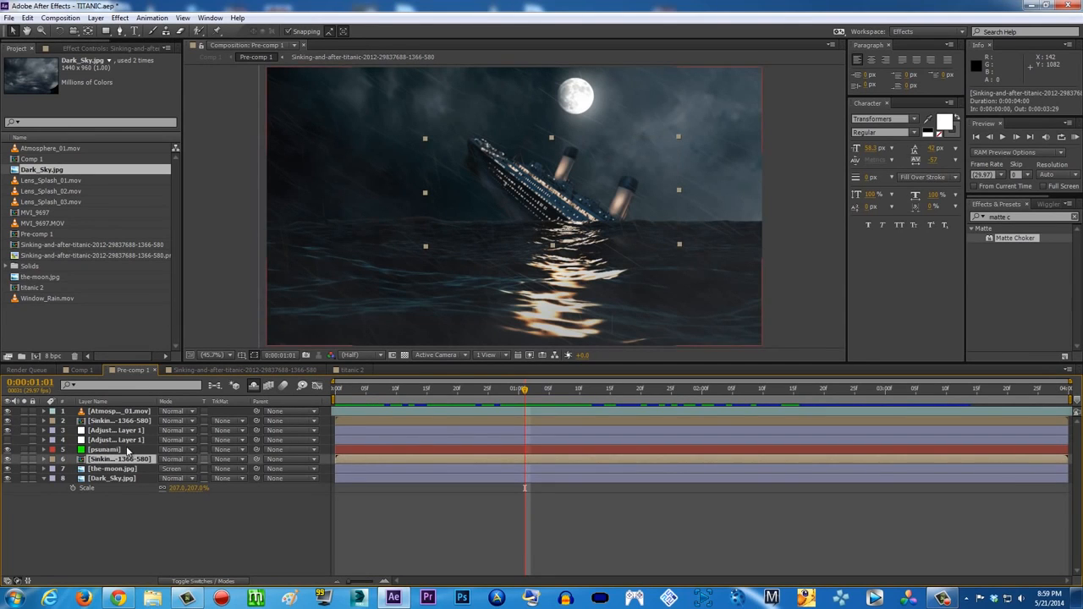
left_click(52, 421)
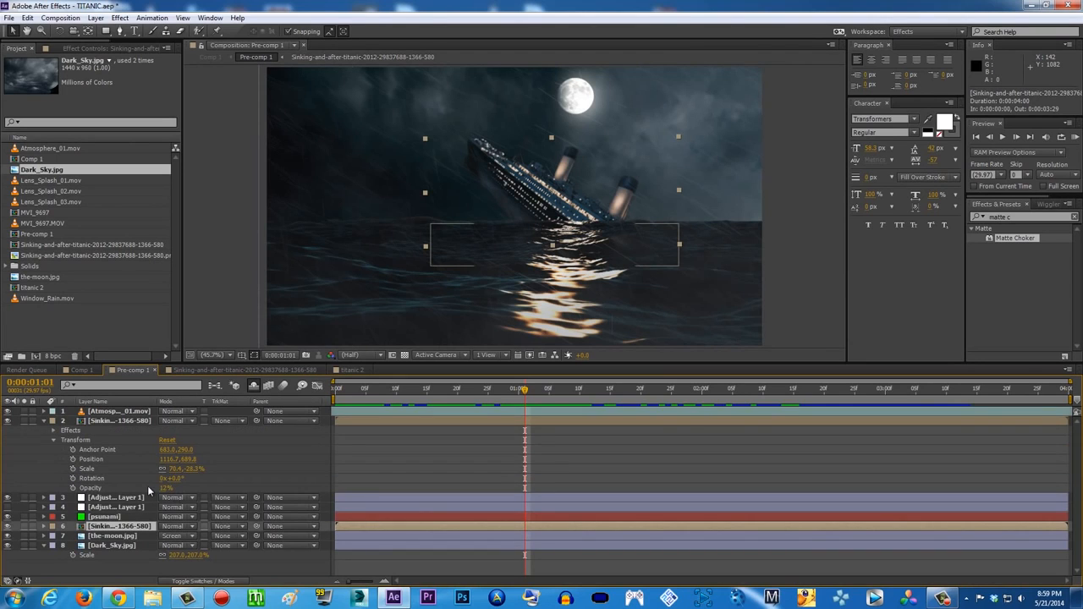
left_click(45, 421)
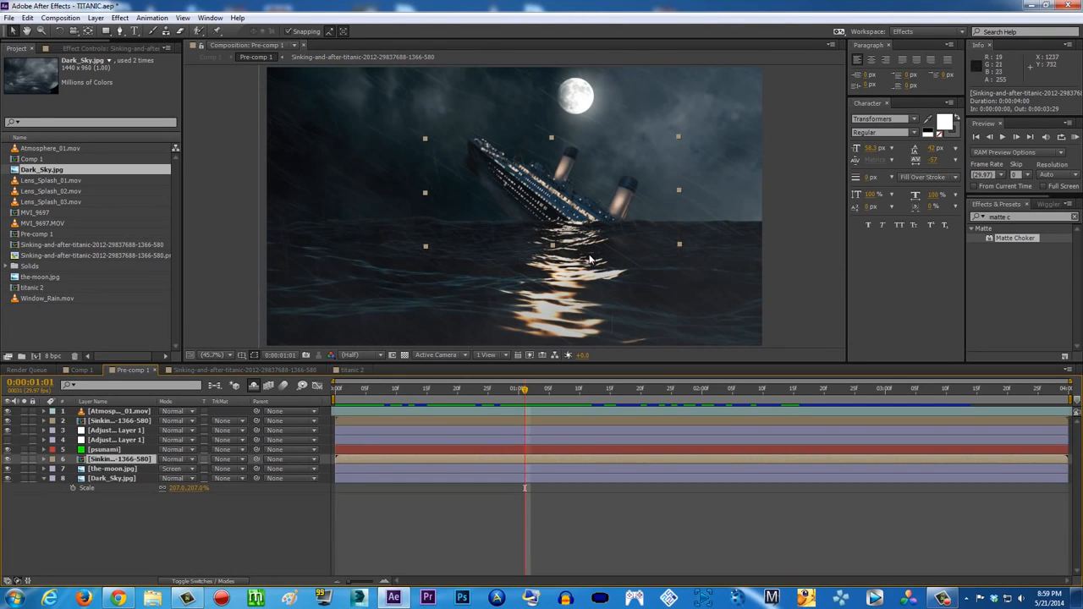
In titanic 2, set the psunami layer's Image Map 1 to use Dark_Sky.jpg as Displace + Texture On
left_click(352, 371)
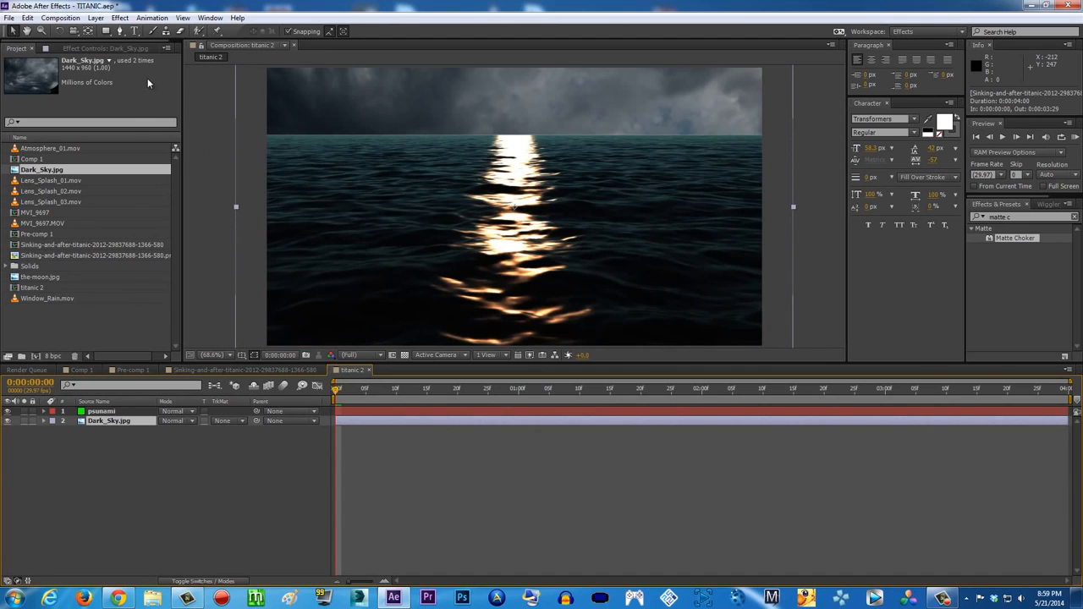
left_click(120, 47)
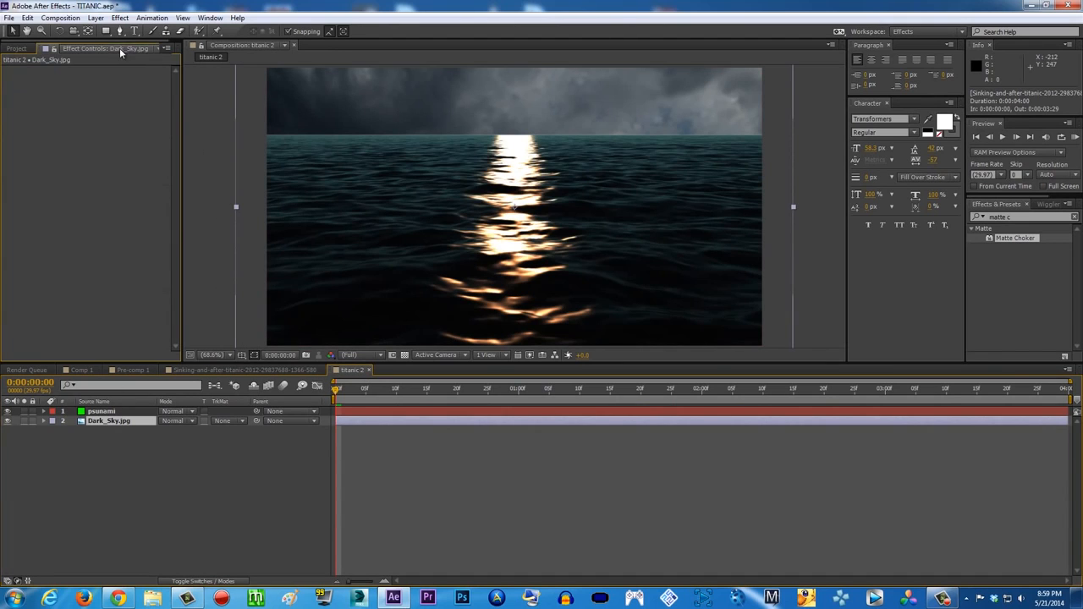
left_click(105, 411)
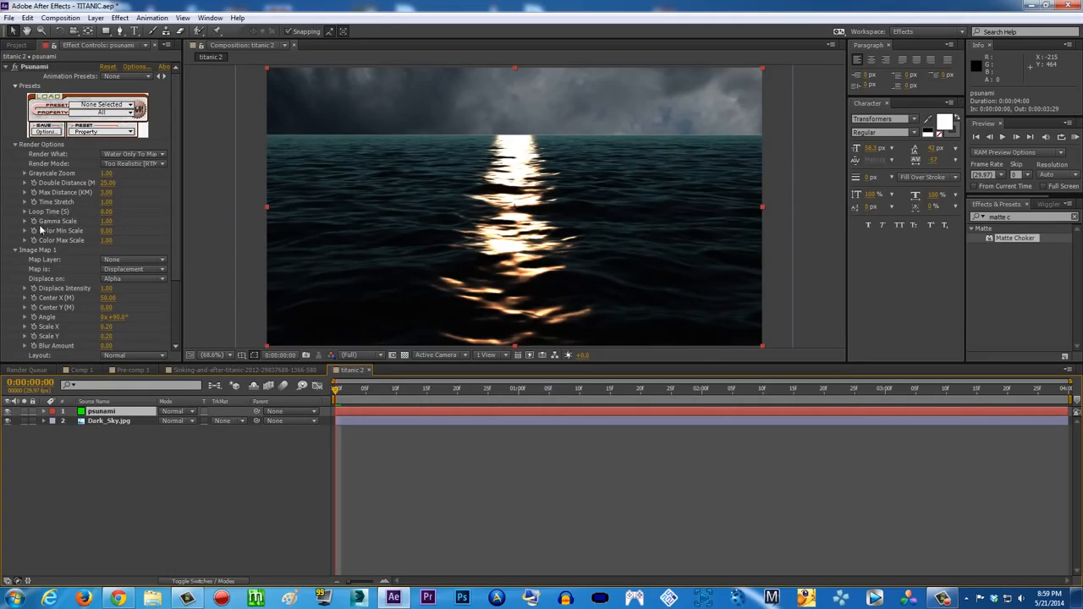
left_click(117, 260)
left_click(144, 301)
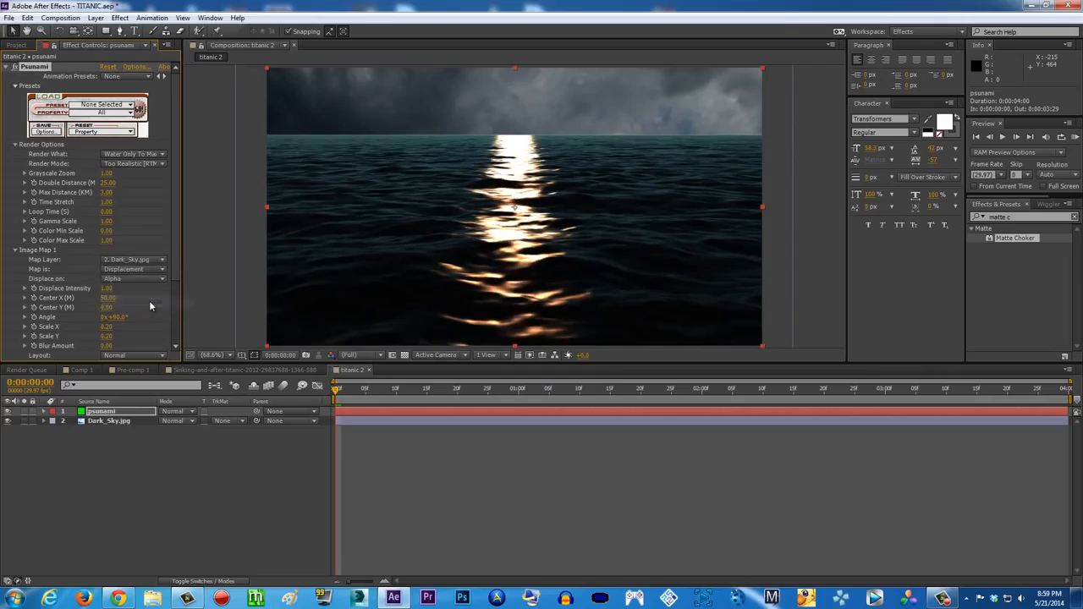
left_click(159, 270)
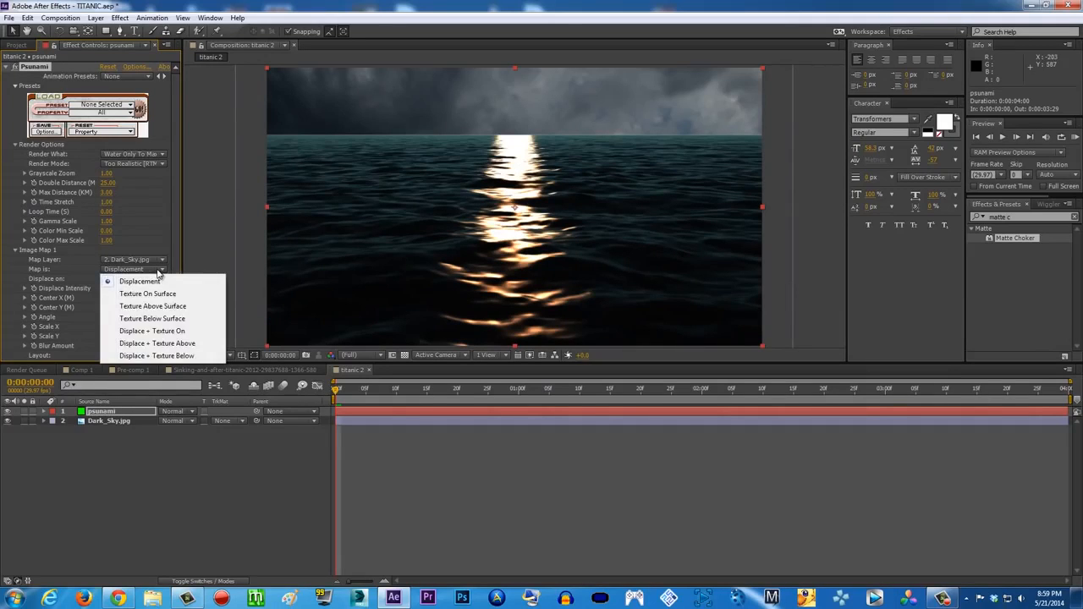
left_click(171, 330)
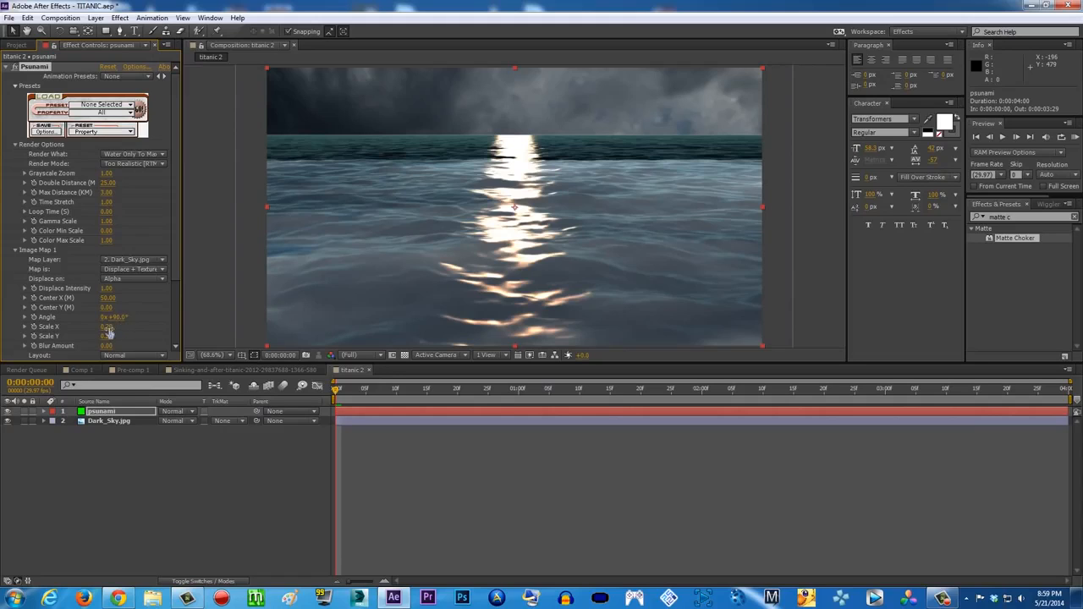
Set Image Map 1's Scale X to 1.81 and its Blur Amount to 15
left_click_drag(124, 327, 149, 328)
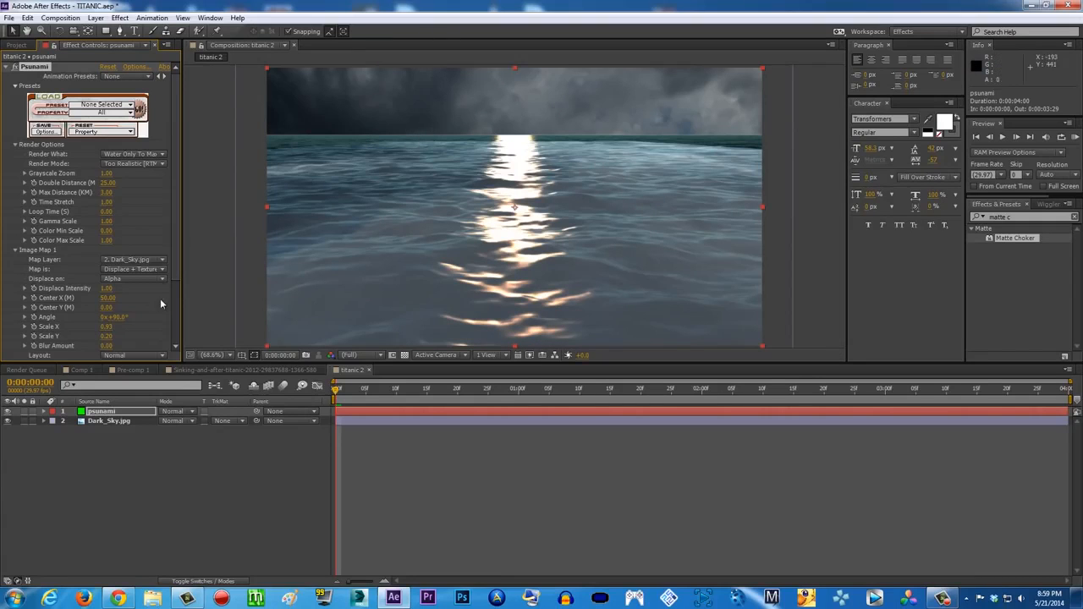
left_click_drag(119, 326, 158, 329)
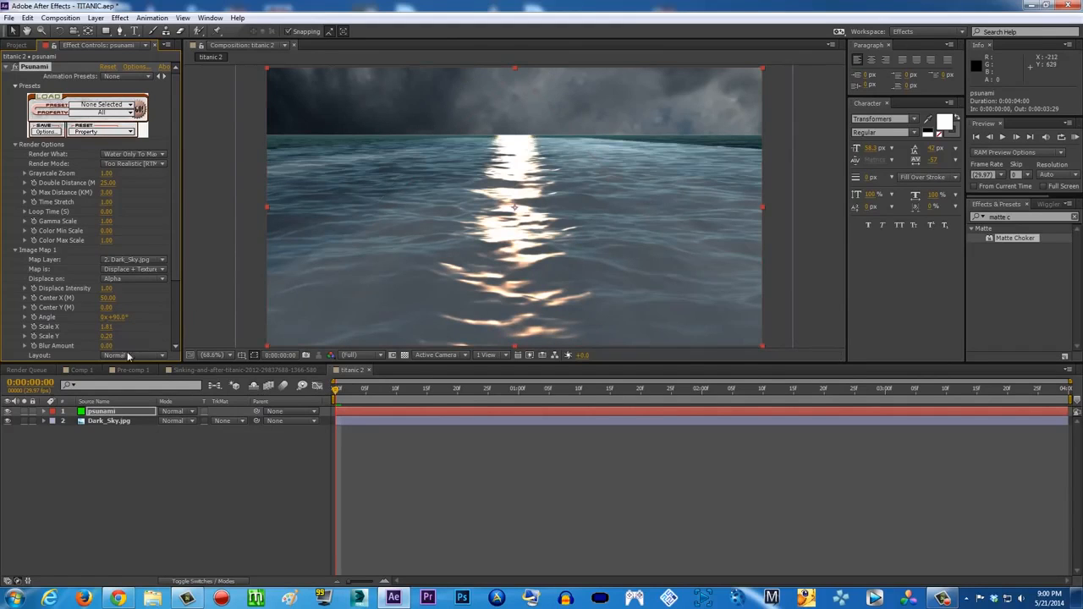
left_click_drag(106, 346, 251, 313)
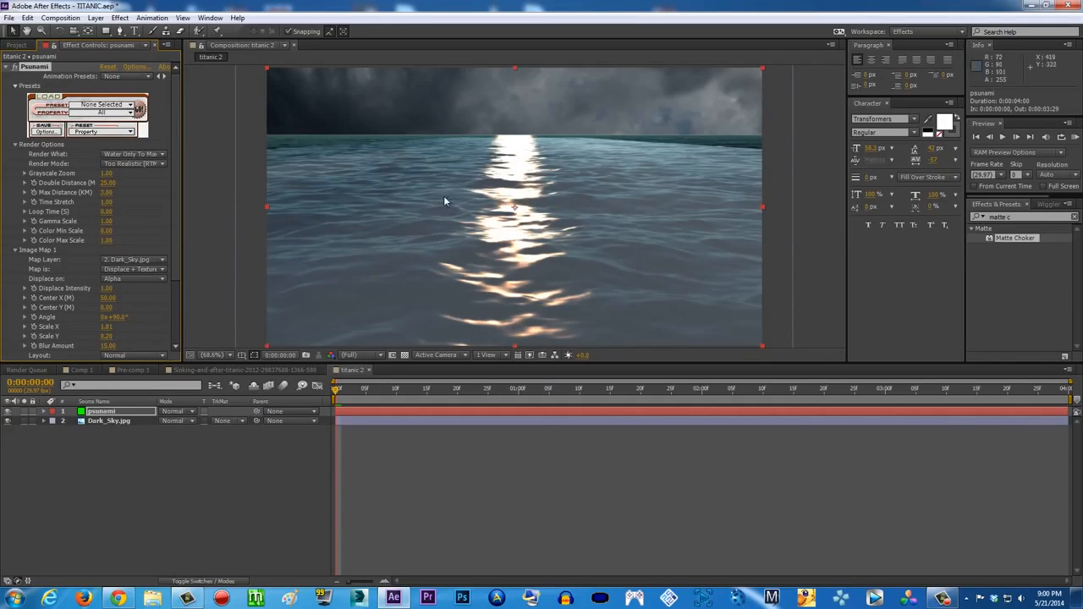
Remove the Dark_Sky.jpg texture from the ocean by setting Image Map 1's Map Layer to None
left_click(160, 260)
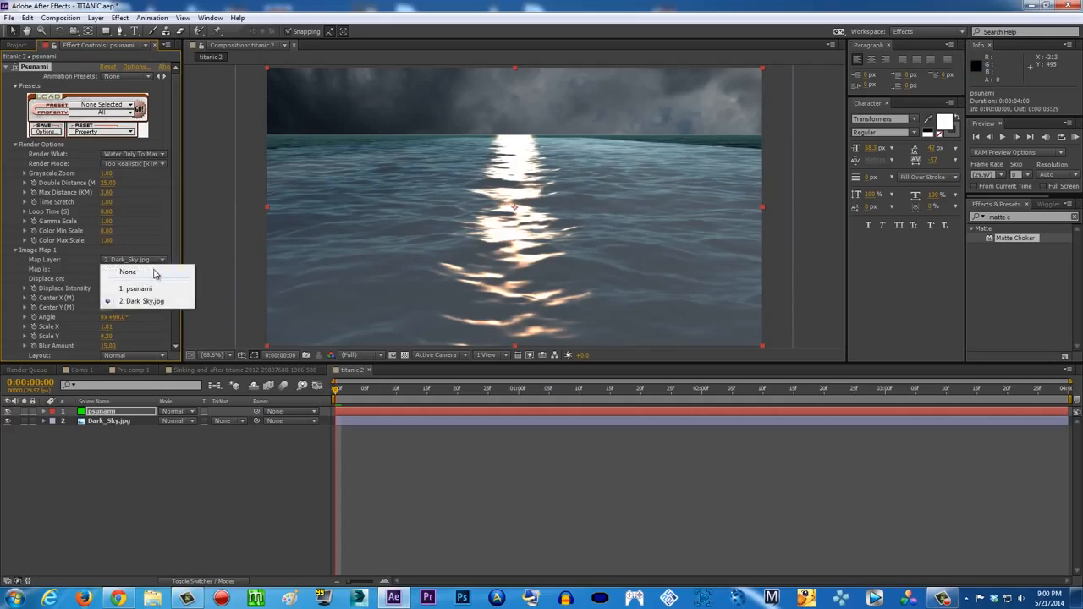
left_click(157, 270)
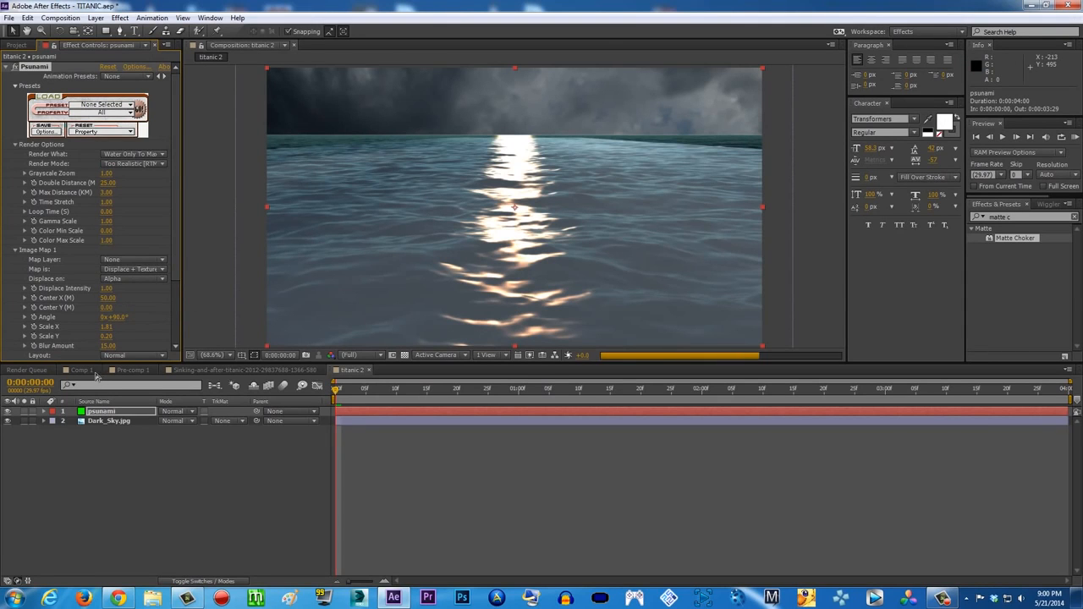
Compare with the finished ocean scene in Comp 1 and Pre-comp 1, and return to titanic 2
left_click(82, 370)
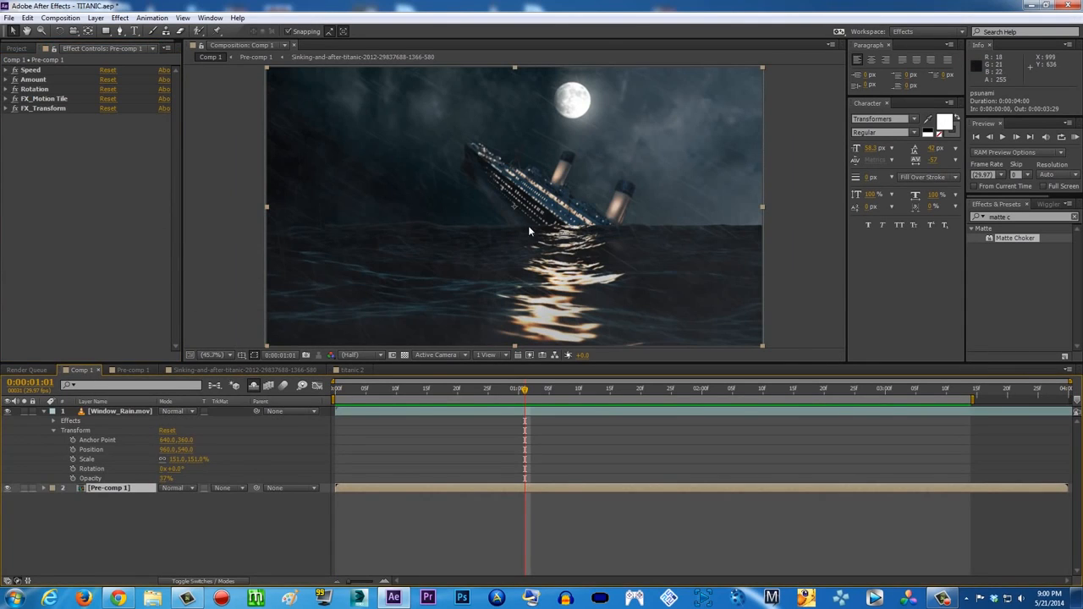
left_click(133, 370)
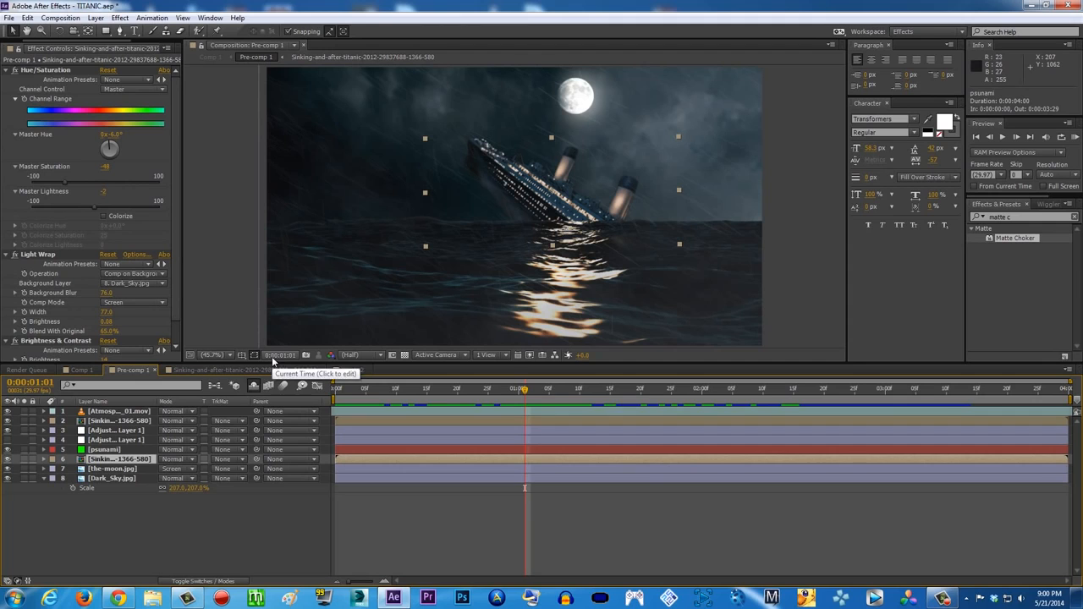
left_click(349, 370)
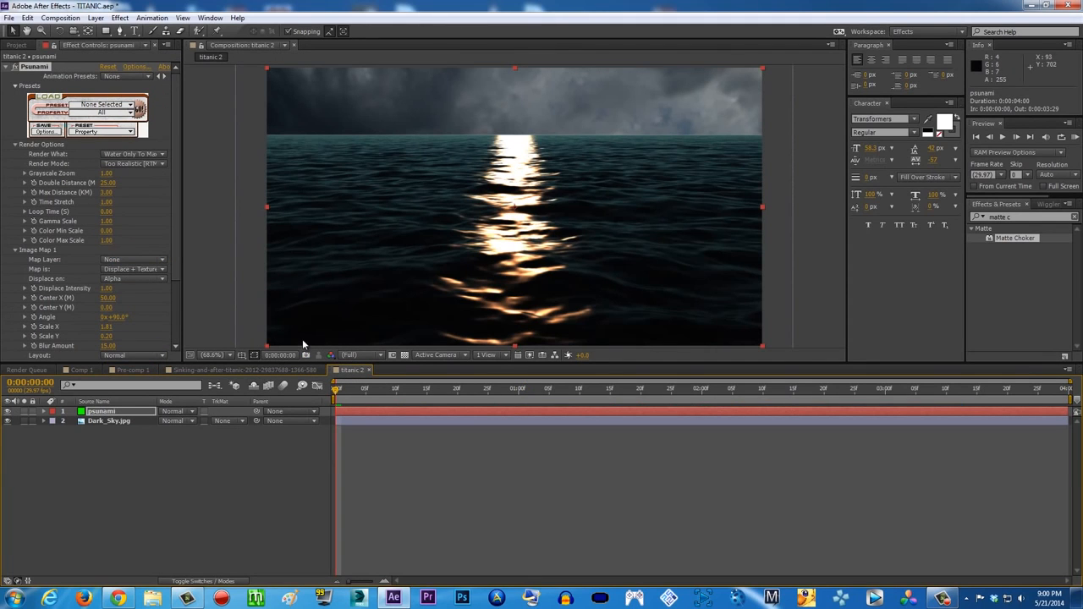
Hide the Dark_Sky.jpg layer and set Psunami's Render What option to Both Air and Water
scroll(177, 260, "down", 3)
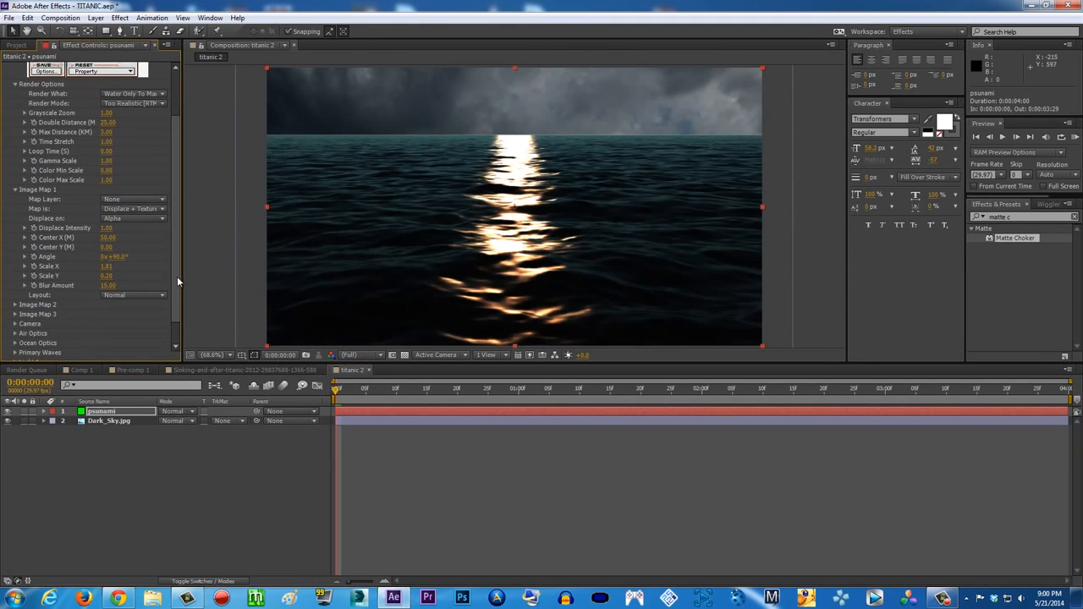
left_click(16, 192)
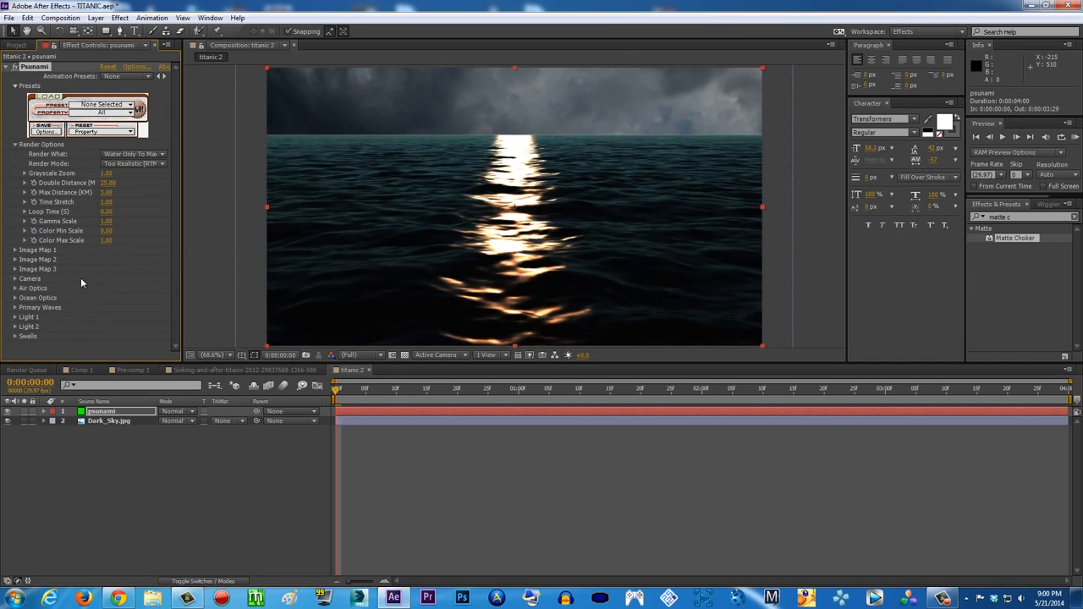
left_click(7, 420)
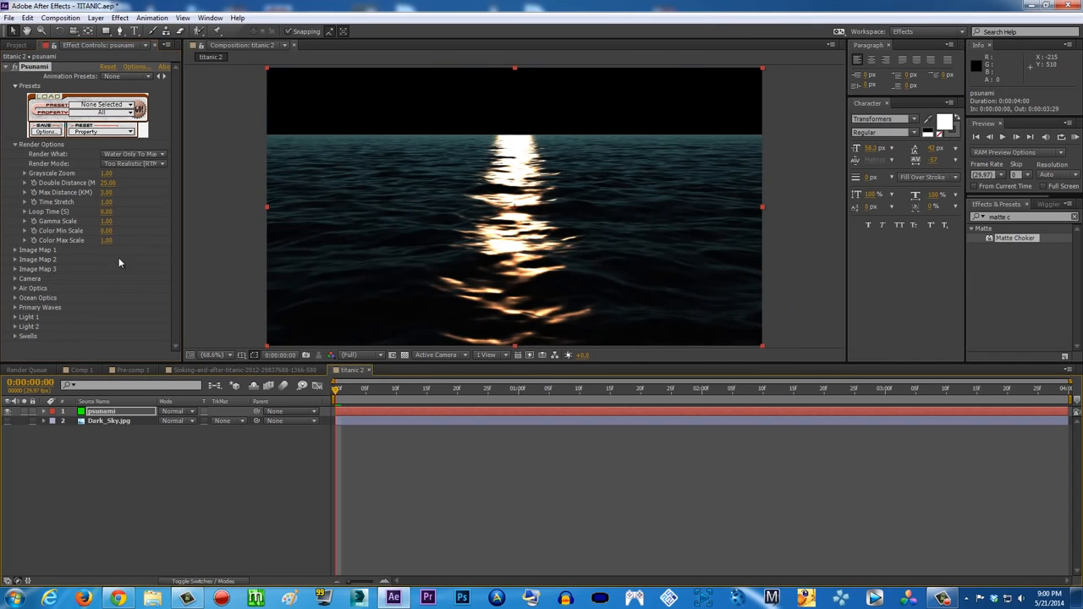
left_click(159, 155)
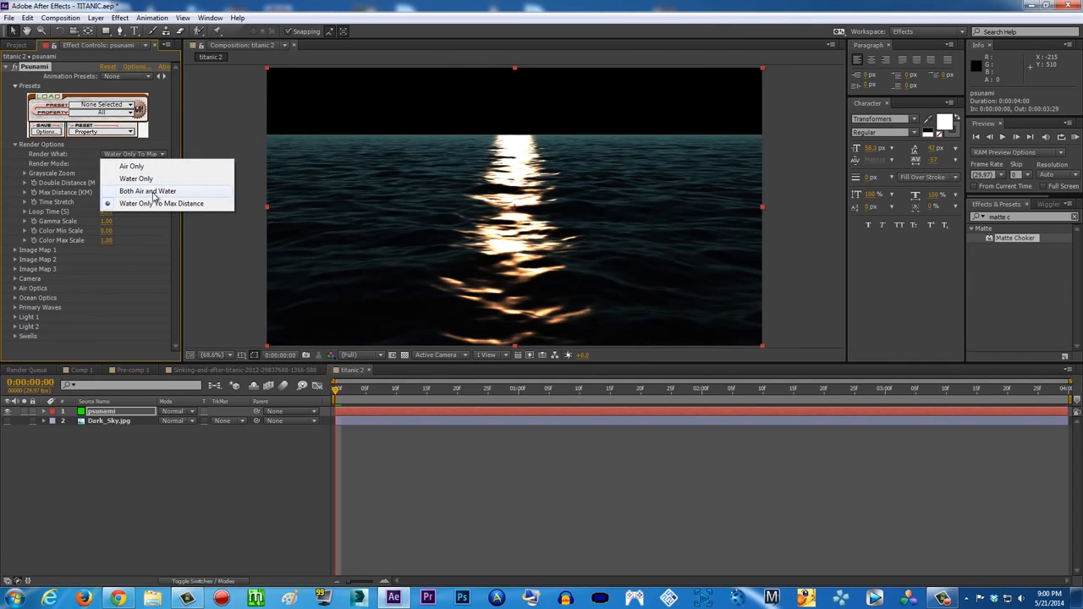
left_click(149, 192)
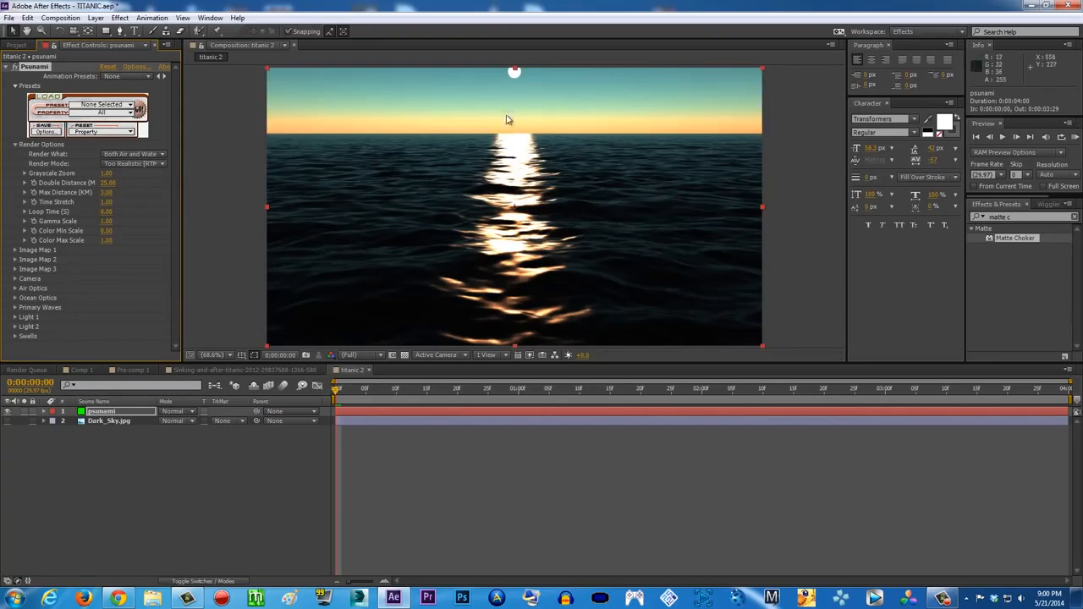
Try lower and higher Tilt angles for the Psunami camera and set the Tilt to 90°
left_click(15, 279)
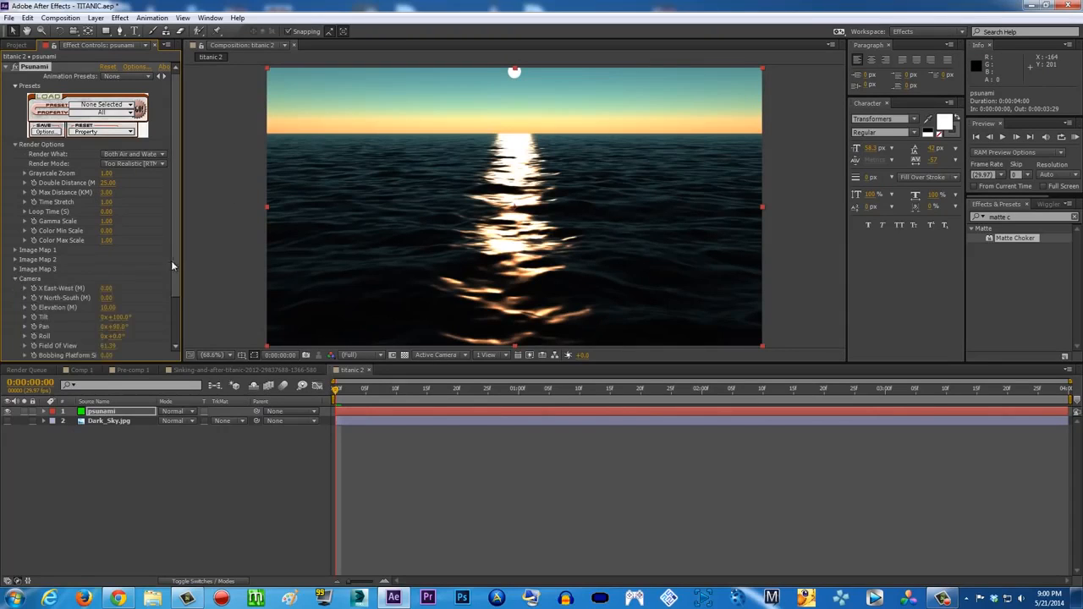
left_click(175, 280)
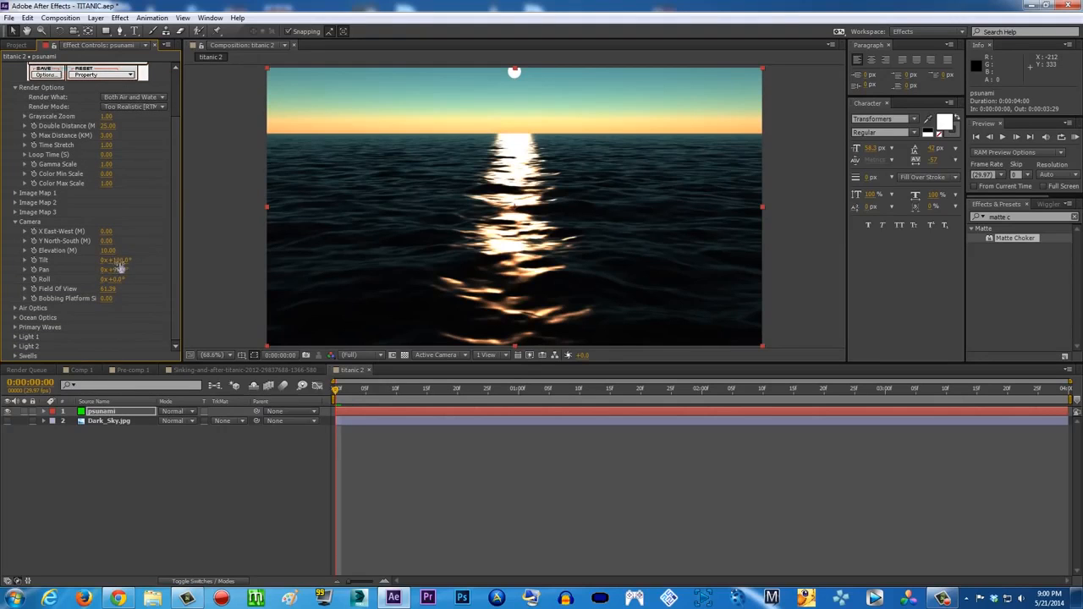
left_click_drag(125, 261, 131, 262)
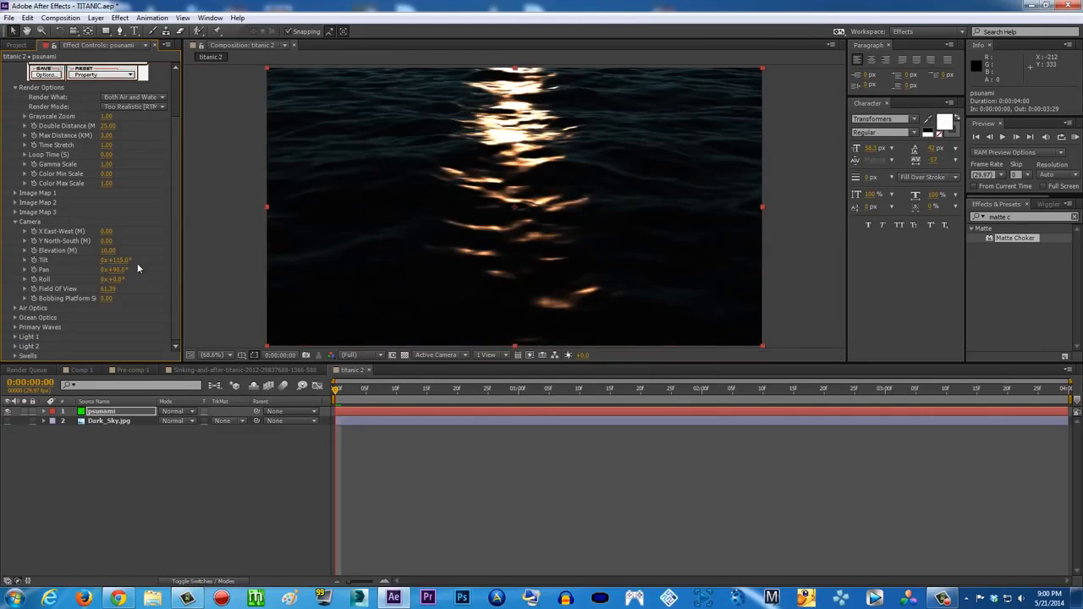
left_click_drag(126, 262, 100, 268)
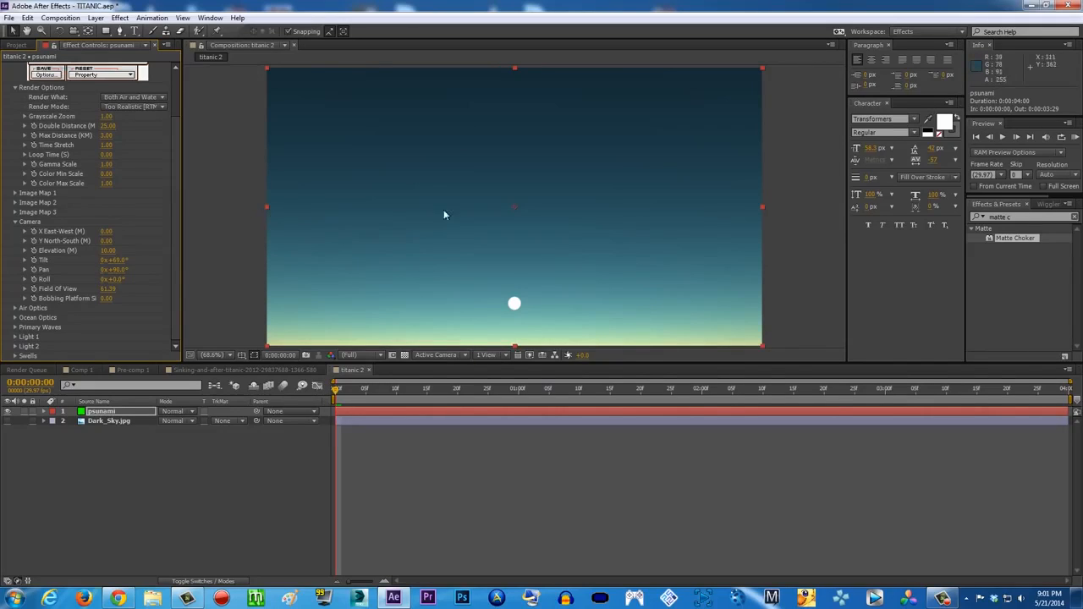
left_click(116, 259)
type("90")
key("Return")
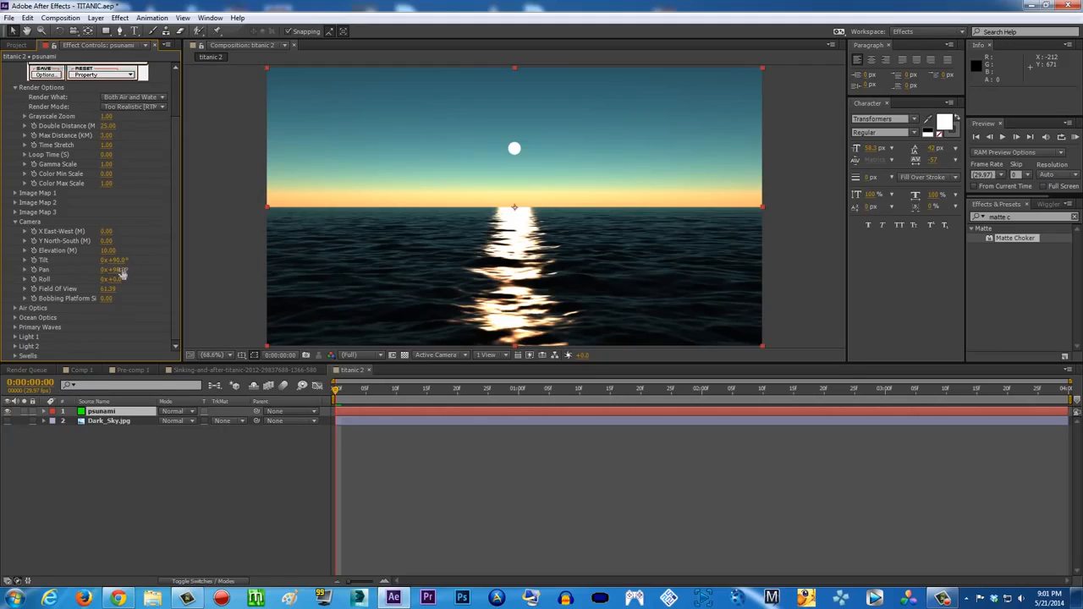
Try different Pan and Roll angles on the Psunami camera, restoring Pan to 90° and undoing the roll
left_click_drag(115, 270, 154, 271)
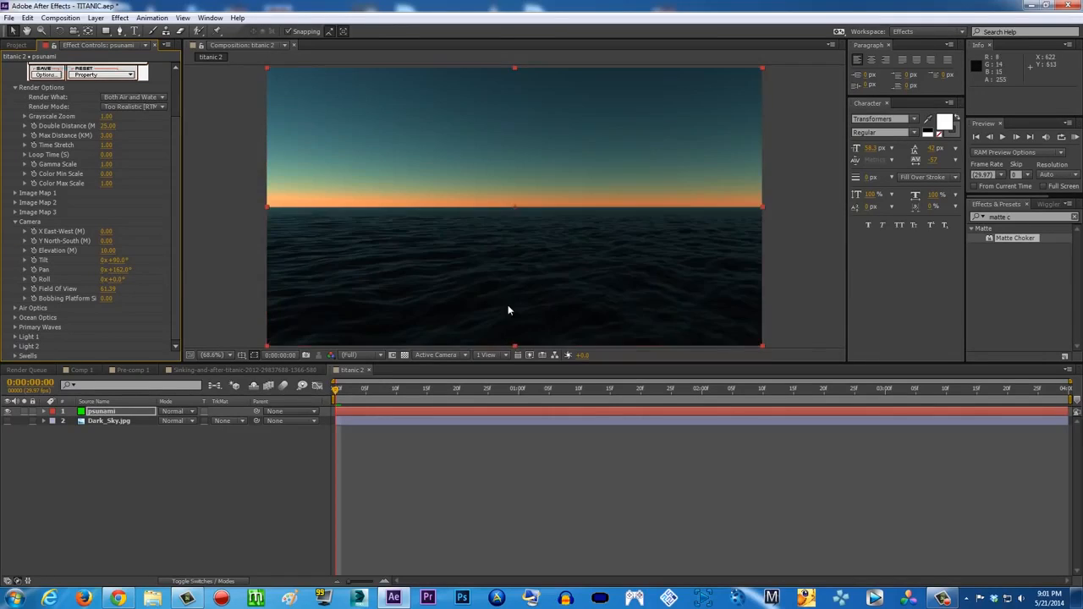
left_click_drag(123, 270, 87, 270)
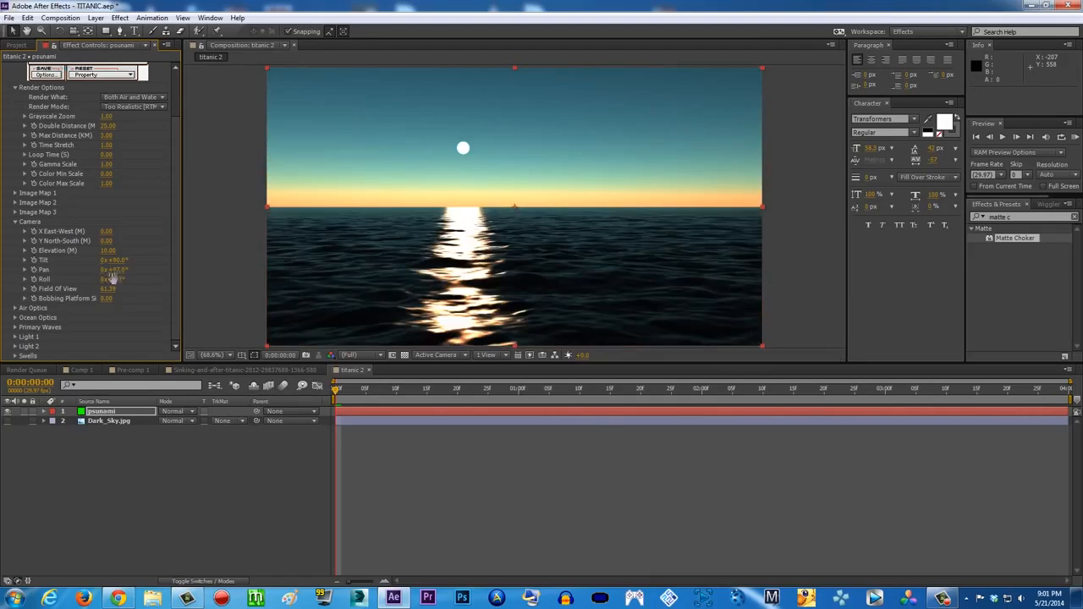
left_click_drag(114, 270, 93, 271)
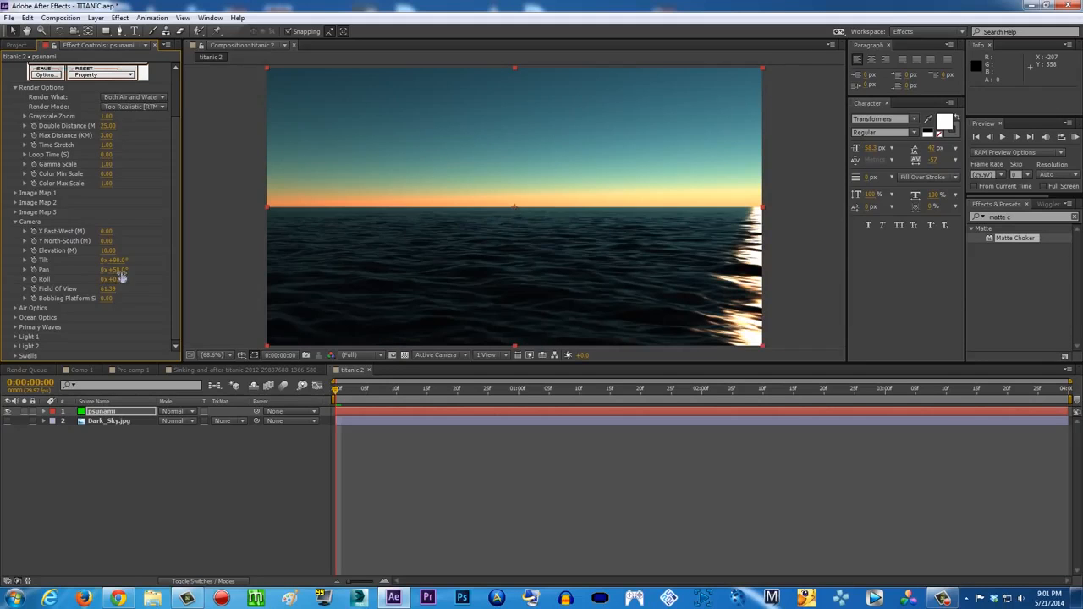
left_click(118, 269)
key("Return")
left_click_drag(114, 280, 148, 284)
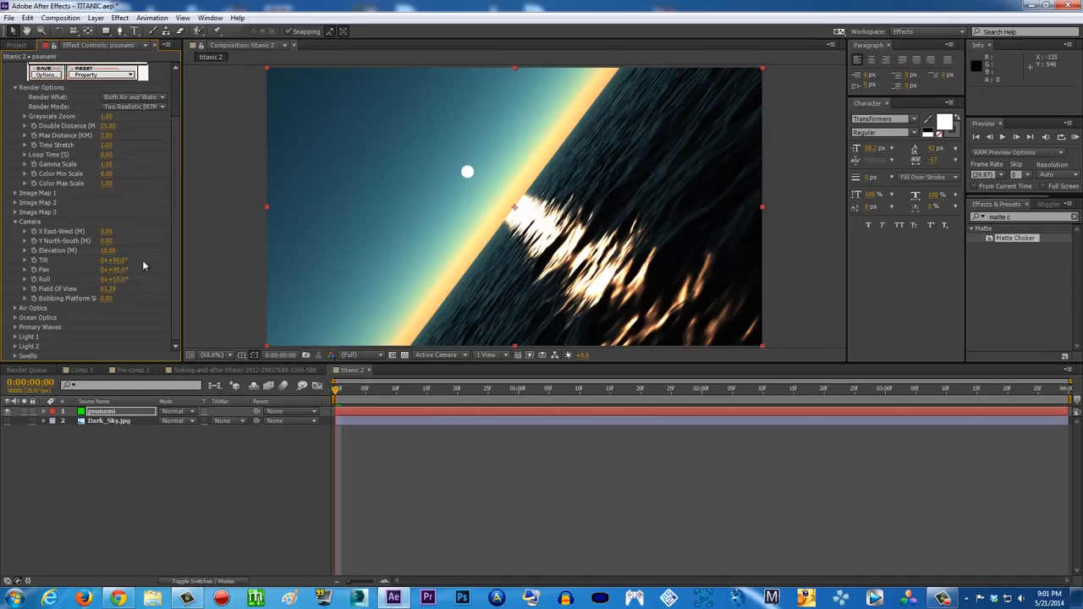
key("ctrl+z")
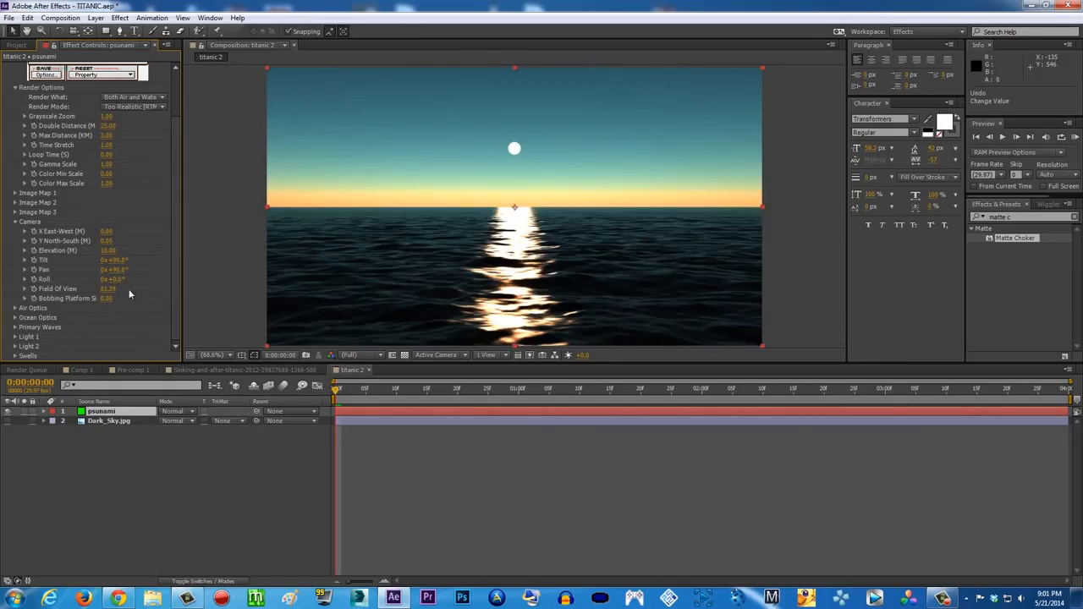
Try widening the Psunami camera's Field Of View, undo it, and set the value to 68.09
left_click_drag(110, 288, 188, 292)
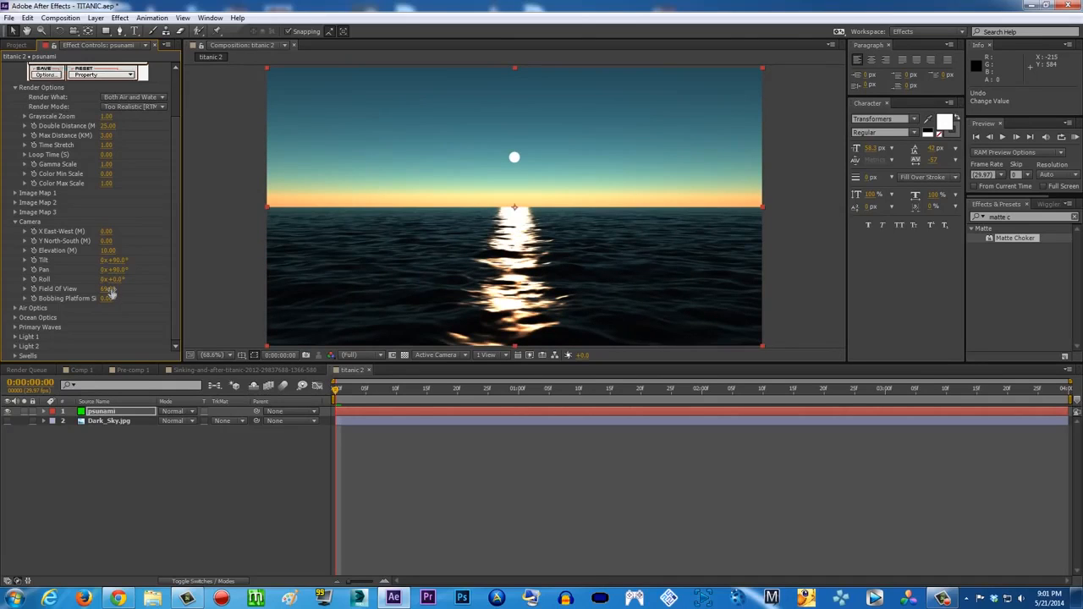
key("ctrl+z")
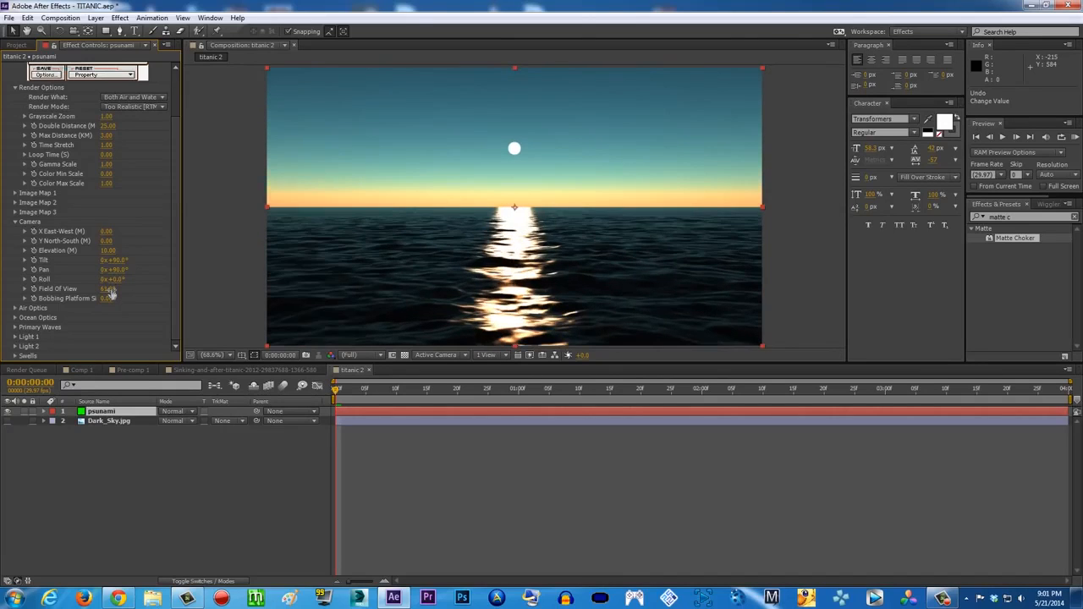
left_click_drag(119, 290, 149, 290)
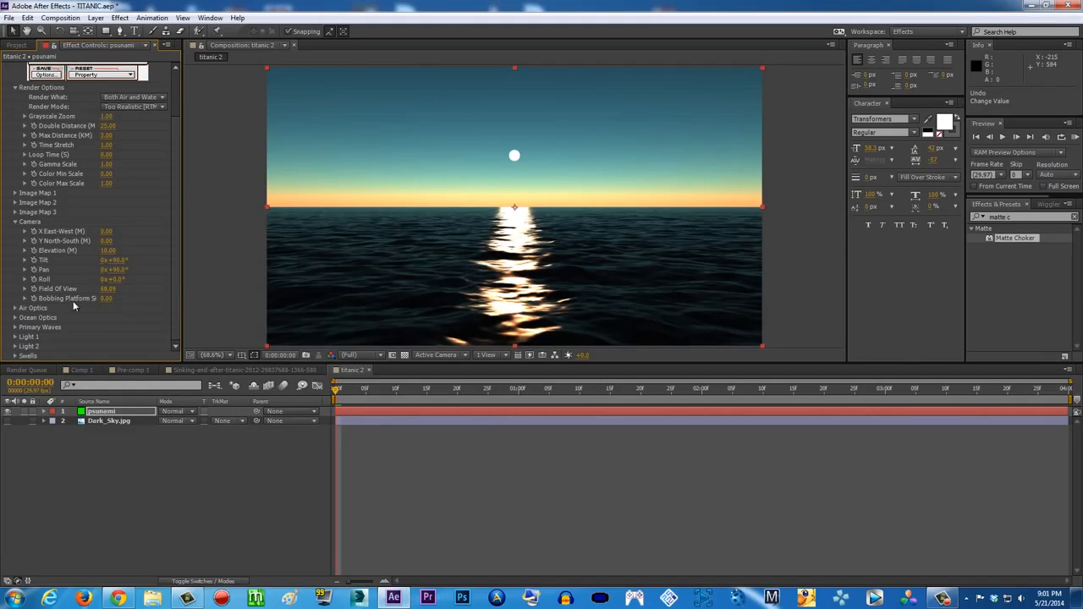
Check the finished sinking-ship shot in Comp 1 for reference and return to the titanic 2 composition
left_click_drag(107, 299, 168, 301)
left_click(16, 222)
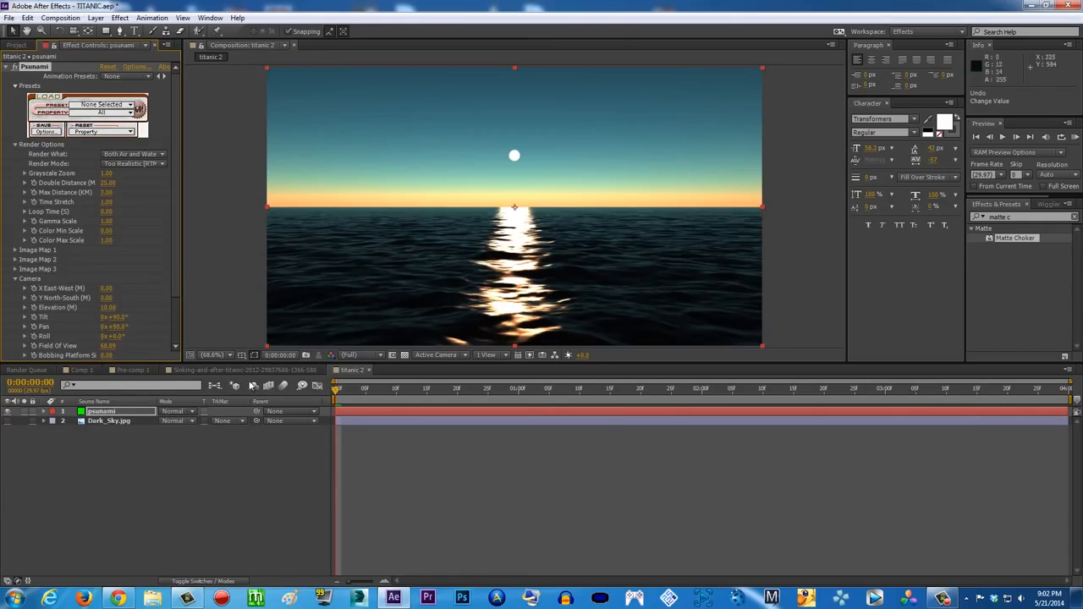
left_click(81, 369)
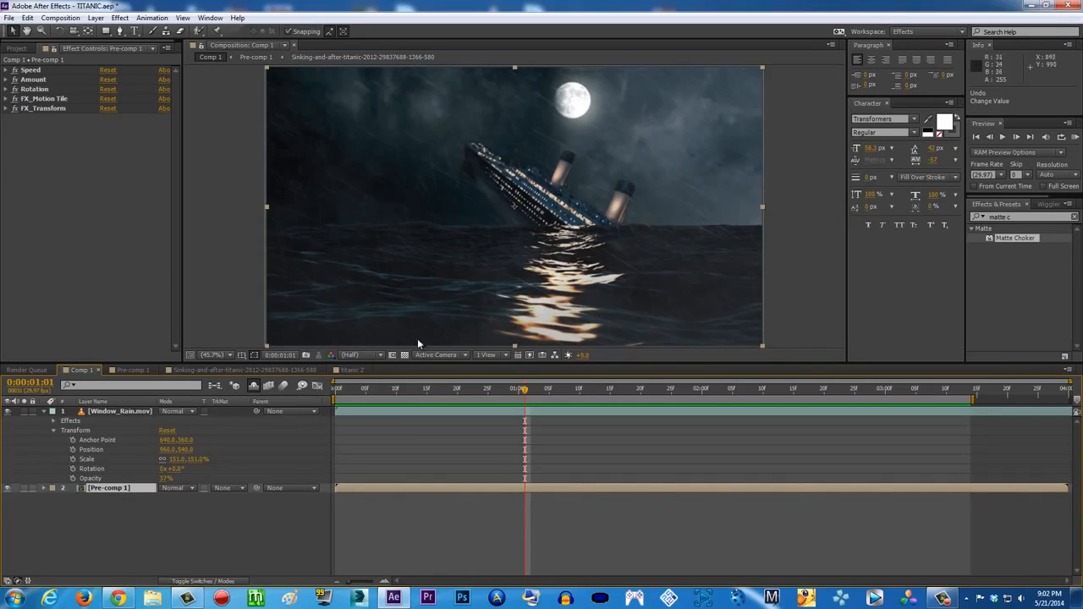
left_click(353, 370)
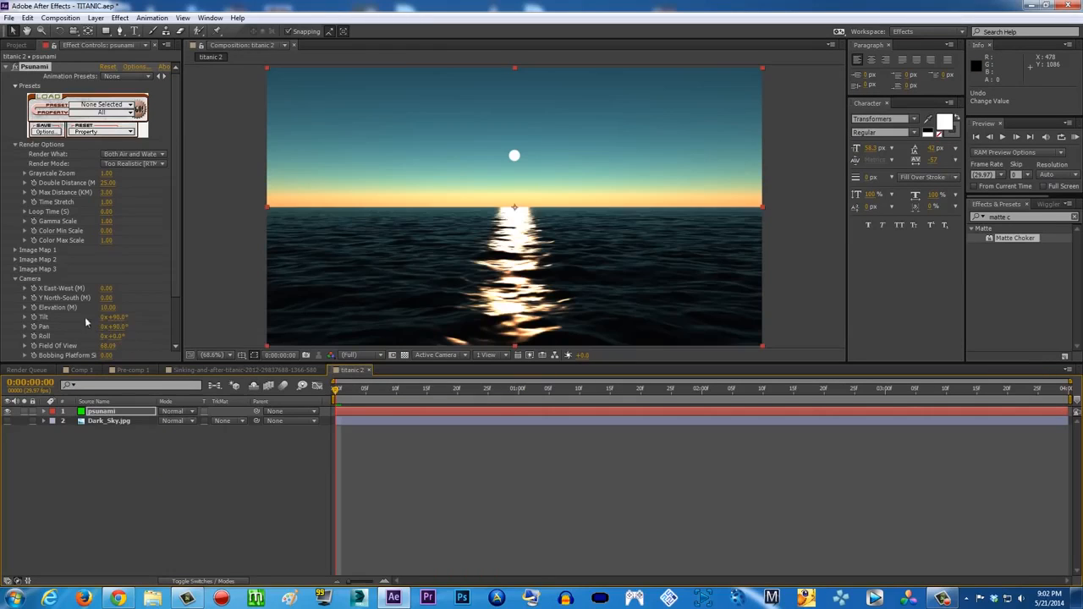
Try a Psunami camera Elevation of 2 m and set it back to 10 m
scroll(175, 294, "down", 2)
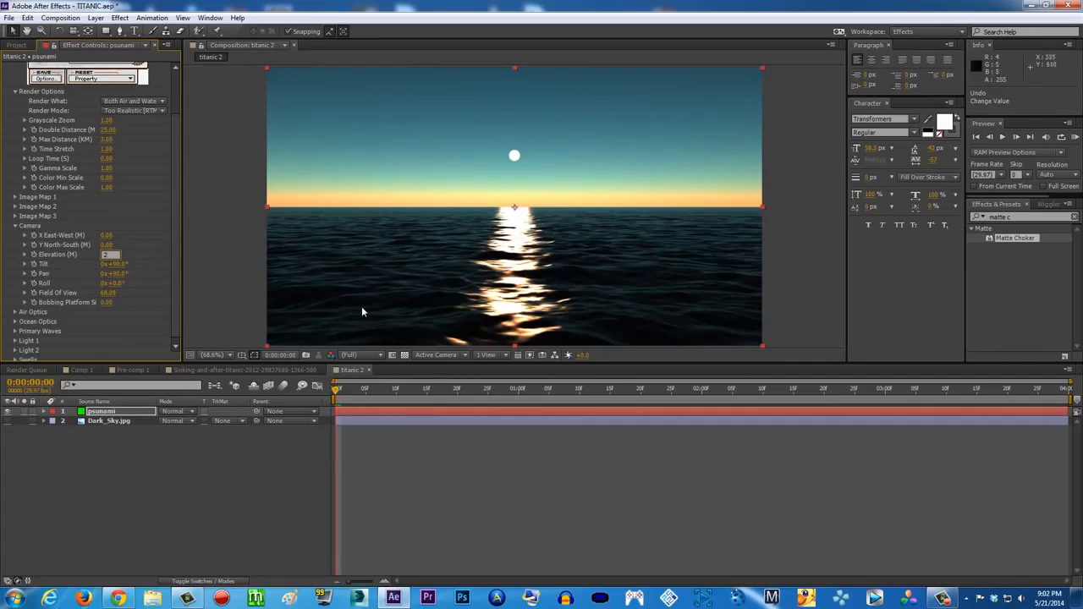
type("7")
key("Return")
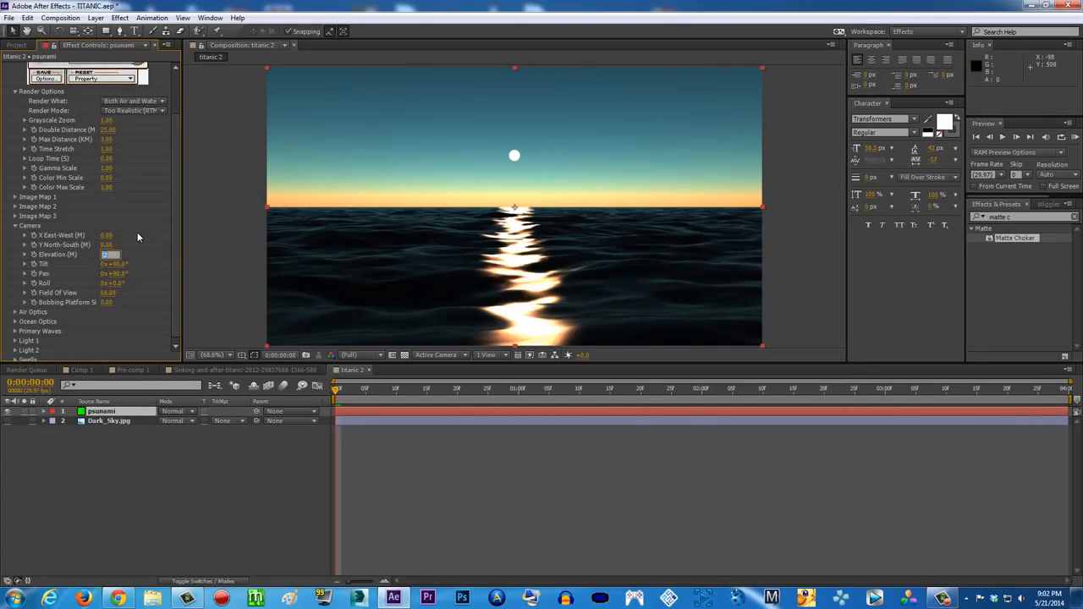
type("10")
key("Return")
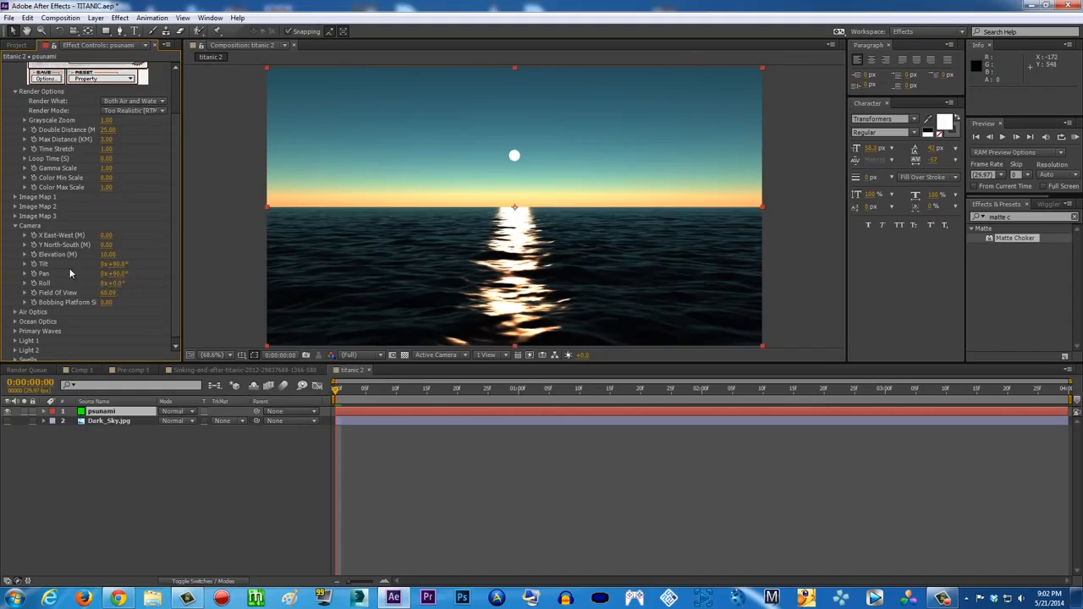
Review Psunami's Air Optics settings, then collapse the Air Optics and Camera groups
left_click(15, 312)
scroll(119, 293, "down", 2)
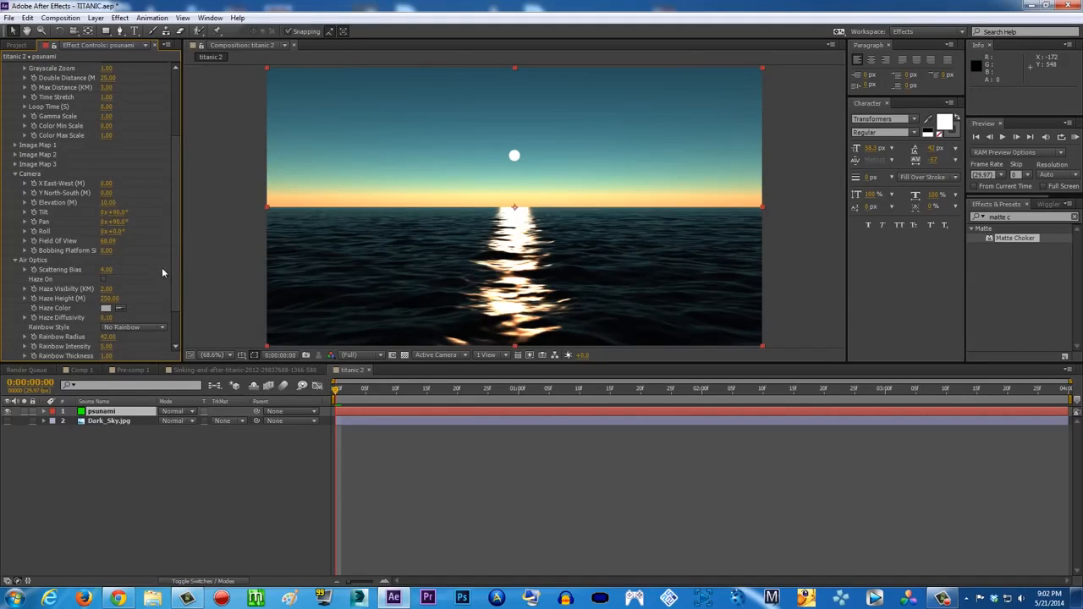
scroll(169, 287, "down", 2)
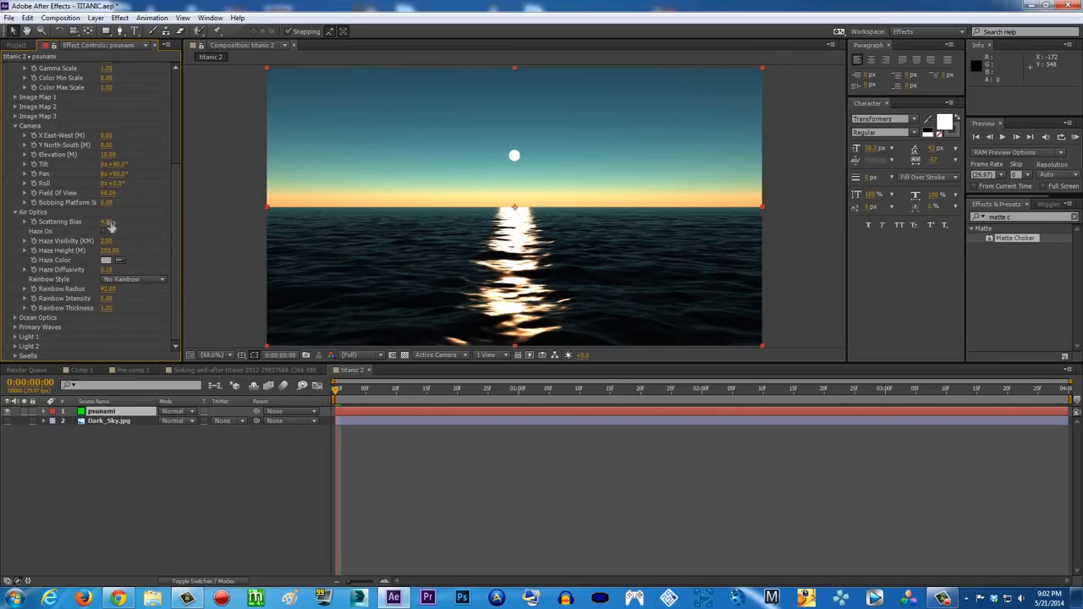
left_click(14, 212)
left_click(15, 221)
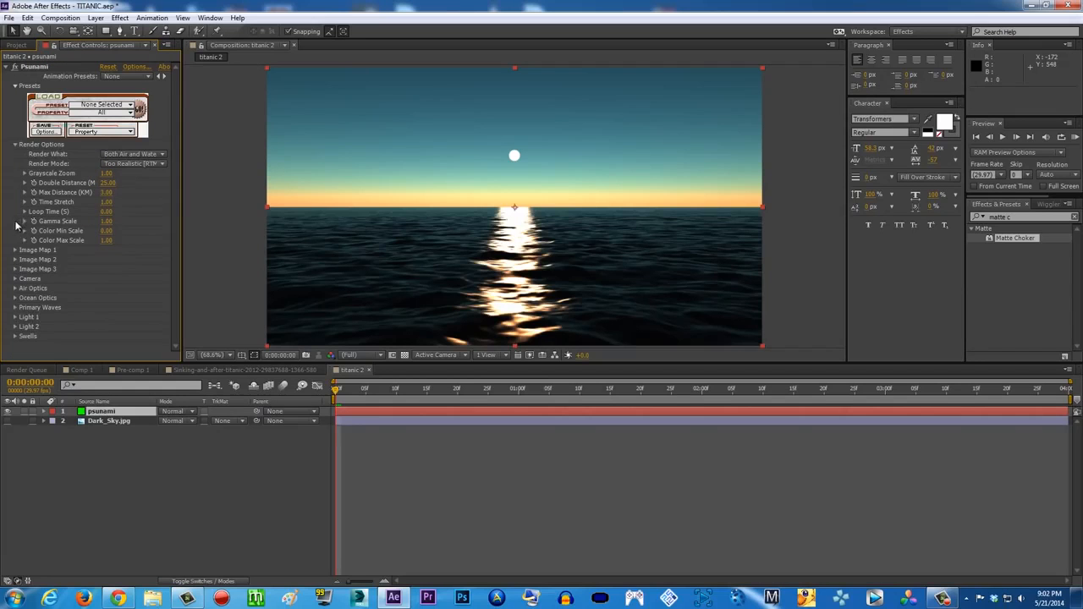
Set the Haze Height in Psunami's Air Optics to 10 m and collapse the group
left_click(15, 301)
scroll(175, 287, "down", 1)
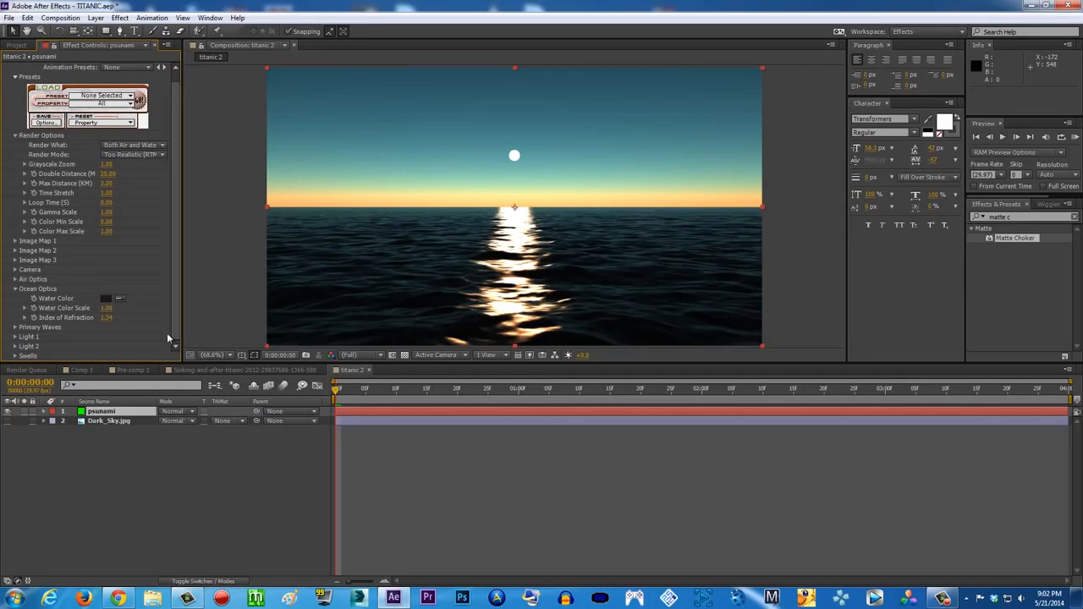
left_click(16, 280)
scroll(17, 283, "down", 1)
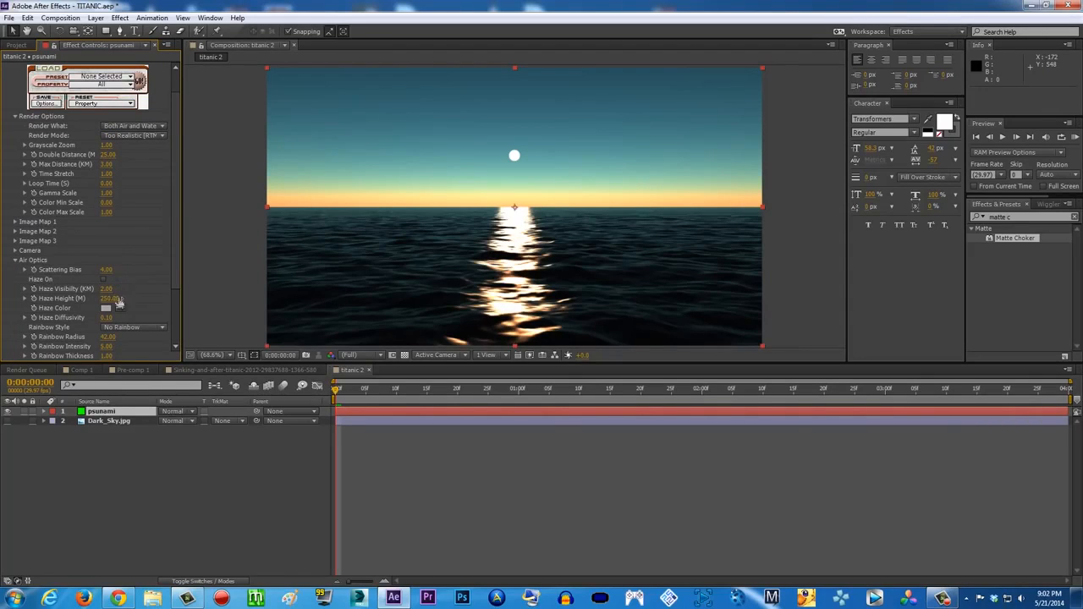
left_click(110, 300)
key("Return")
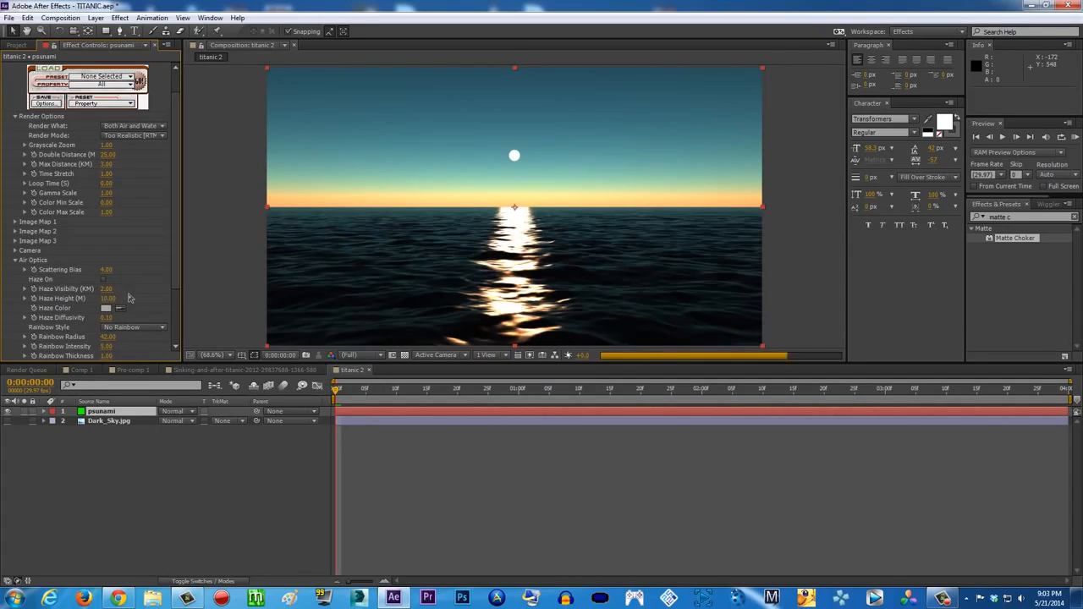
left_click(14, 261)
Try a red Water Color in Psunami's Ocean Optics and undo the color change
left_click(14, 288)
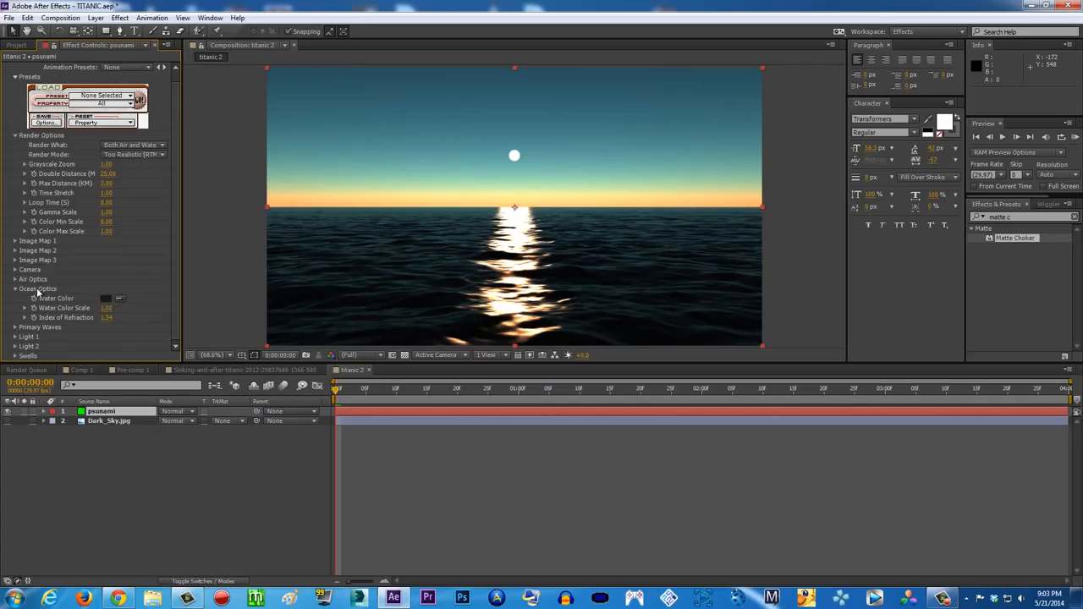
left_click(107, 299)
left_click(901, 286)
left_click(1014, 286)
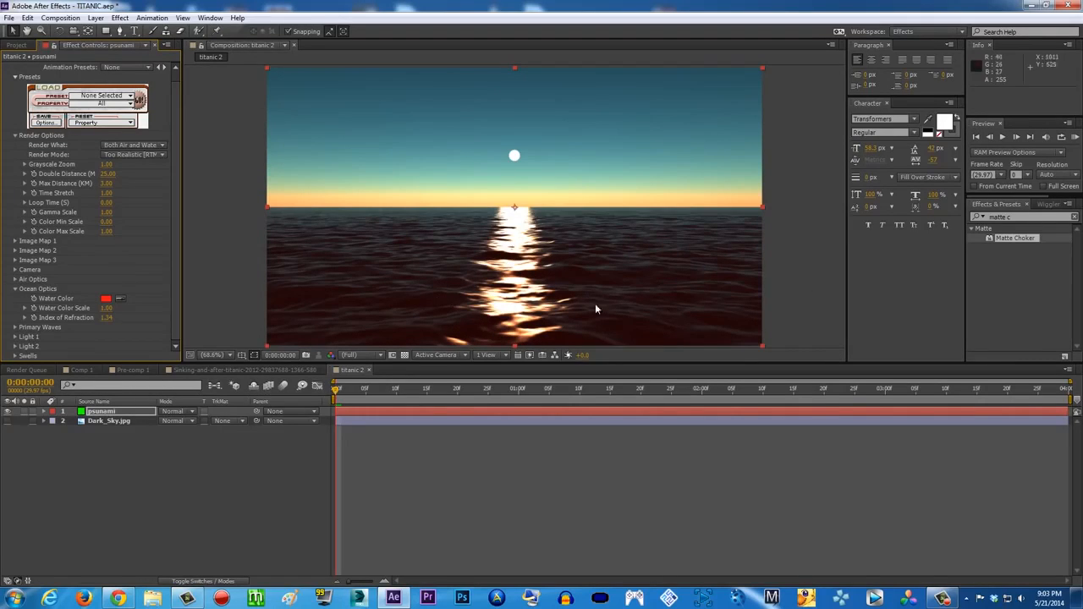
key("ctrl+z")
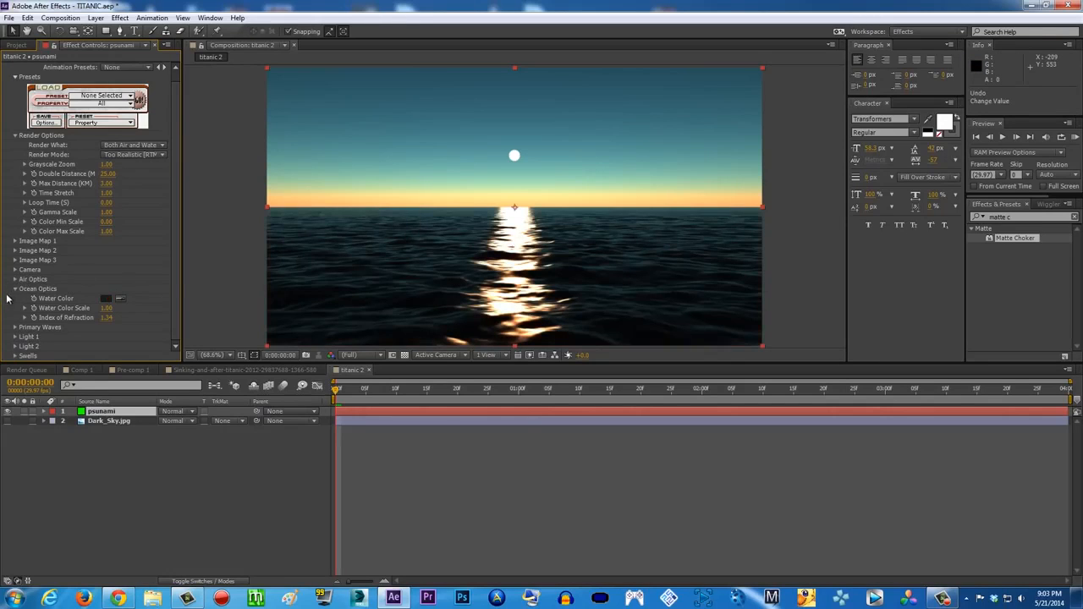
In Psunami's Primary Waves, try a larger Coarse Grid Size, bring it down to 3.99 m, and set Fine Grid Size to 0.05 m
left_click(14, 288)
left_click(15, 307)
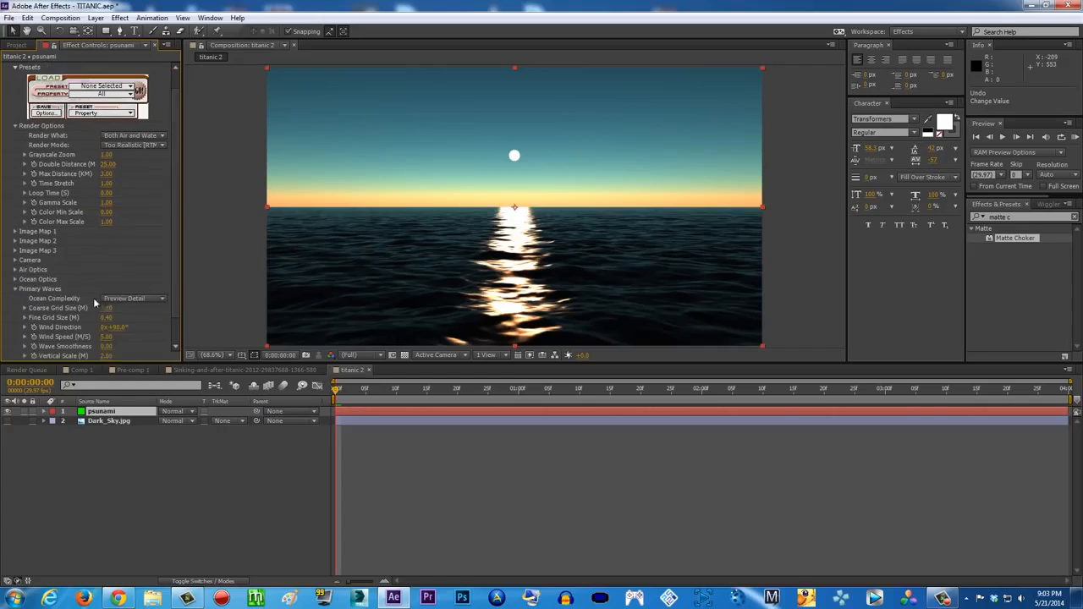
scroll(174, 264, "down", 1)
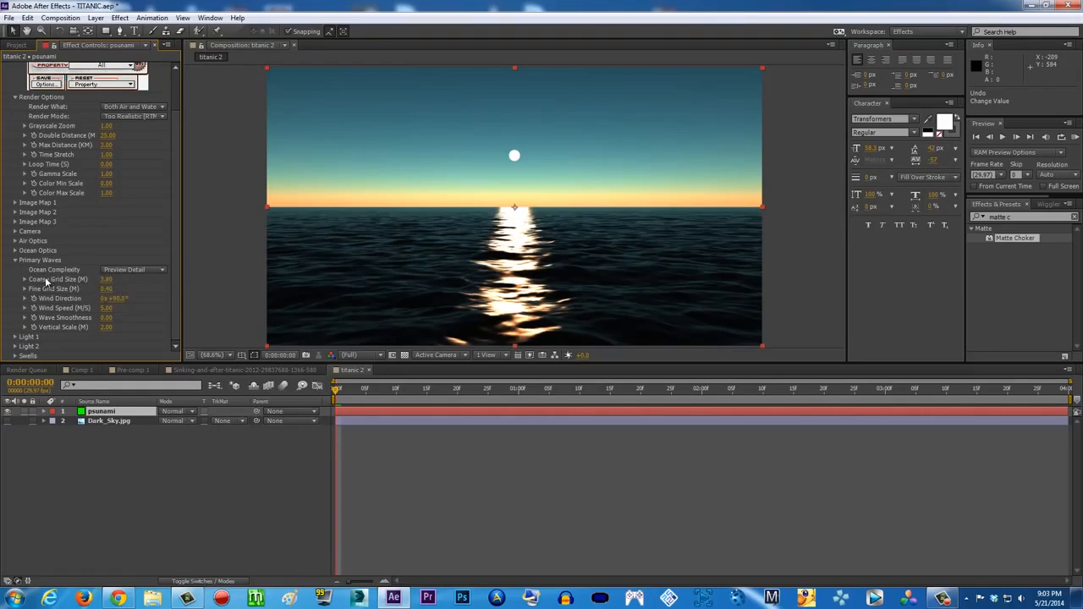
left_click_drag(49, 284, 227, 283)
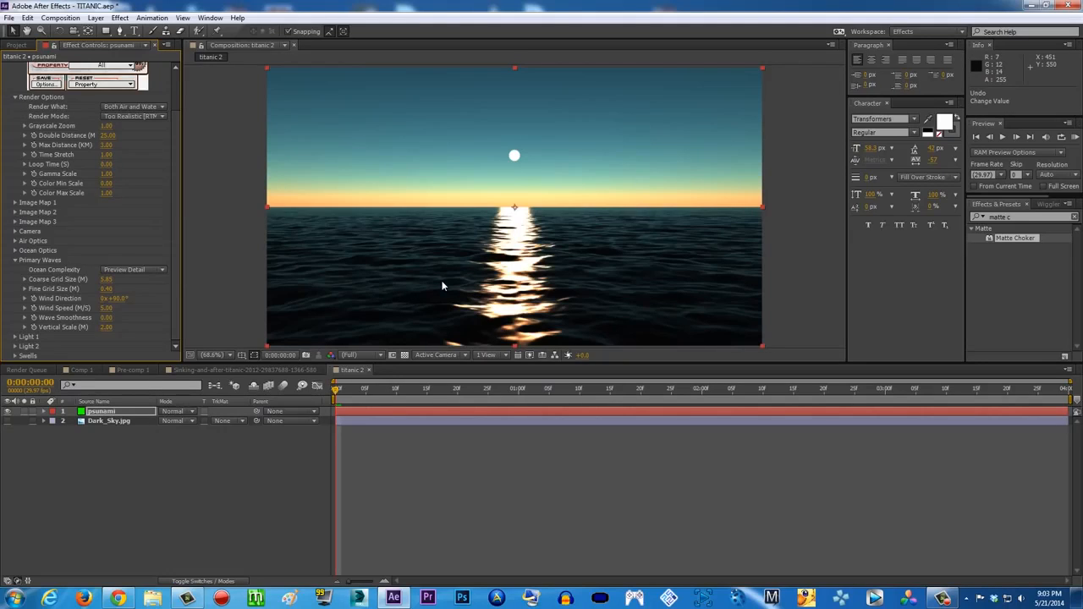
left_click_drag(106, 280, 0, 279)
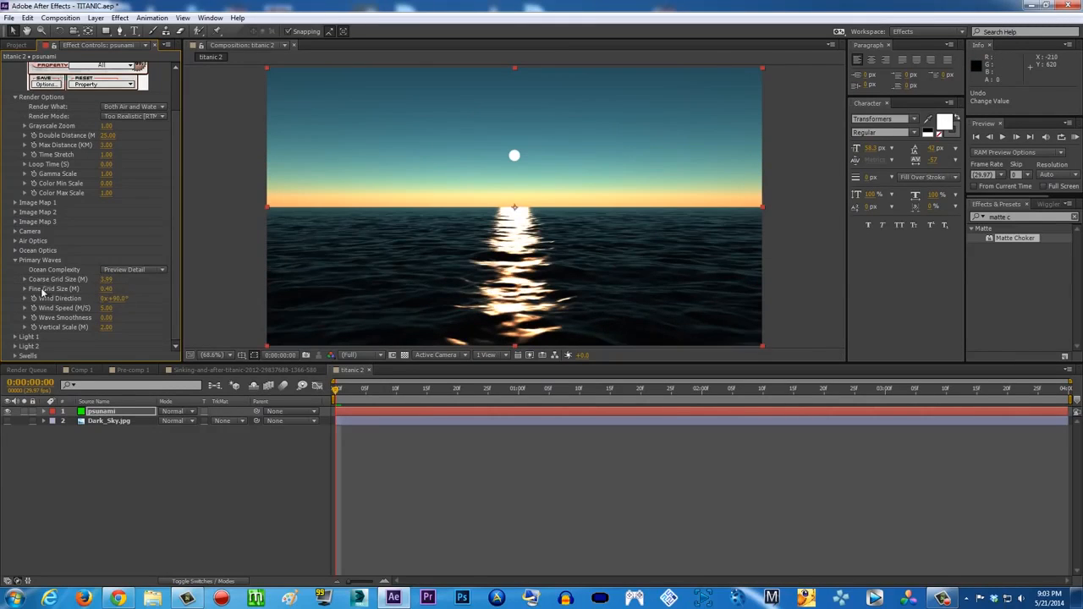
left_click(106, 289)
key("Return")
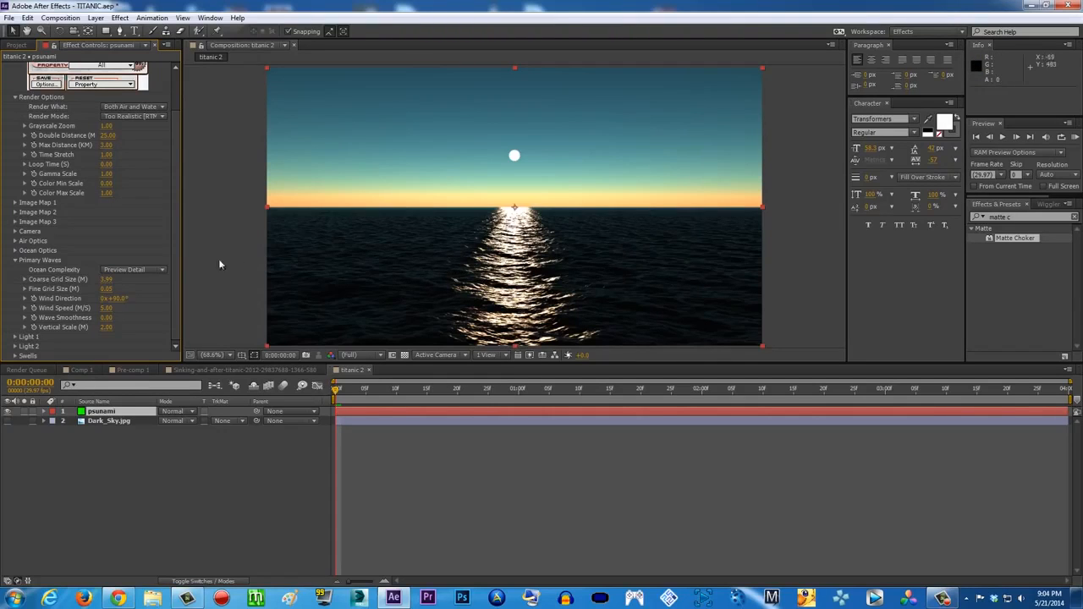
Switch the preview resolution to Half, try Coarse Grid Sizes up to 12.56 m, and set the value to 4 m
left_click_drag(107, 280, 143, 280)
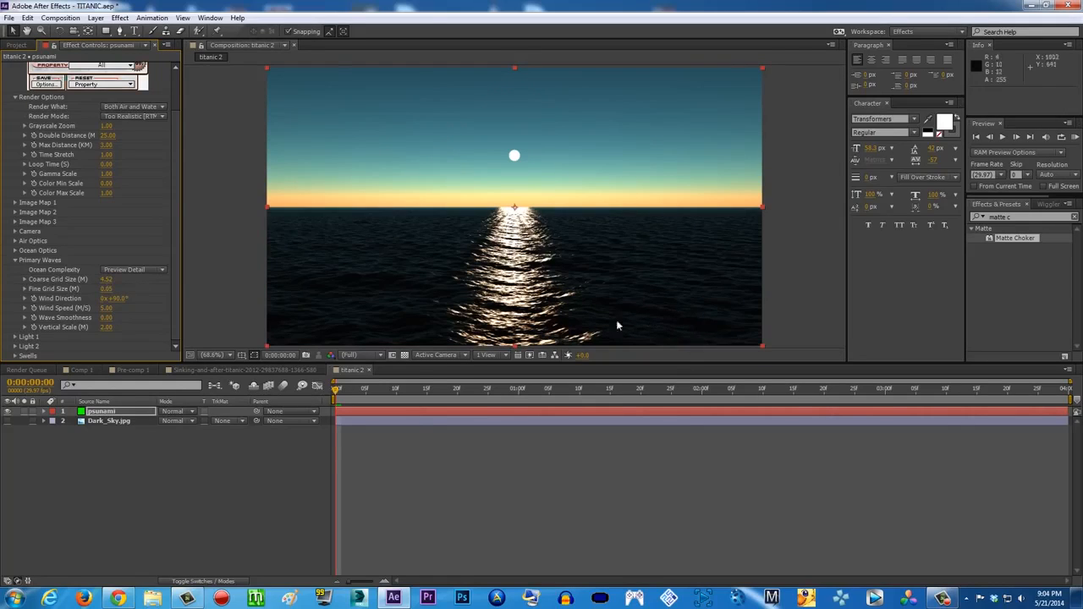
left_click(374, 357)
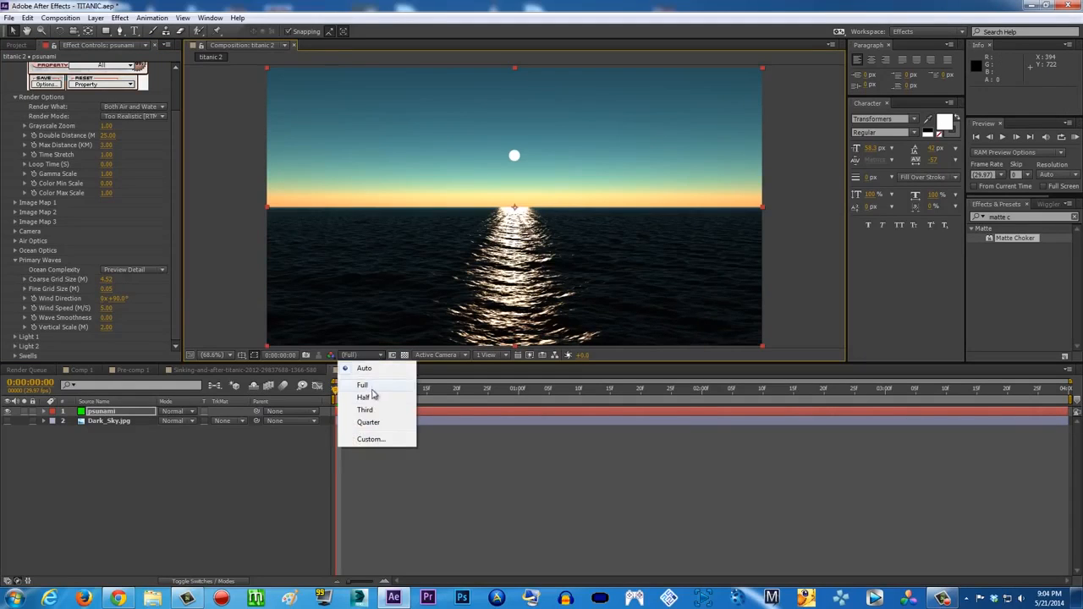
left_click(370, 397)
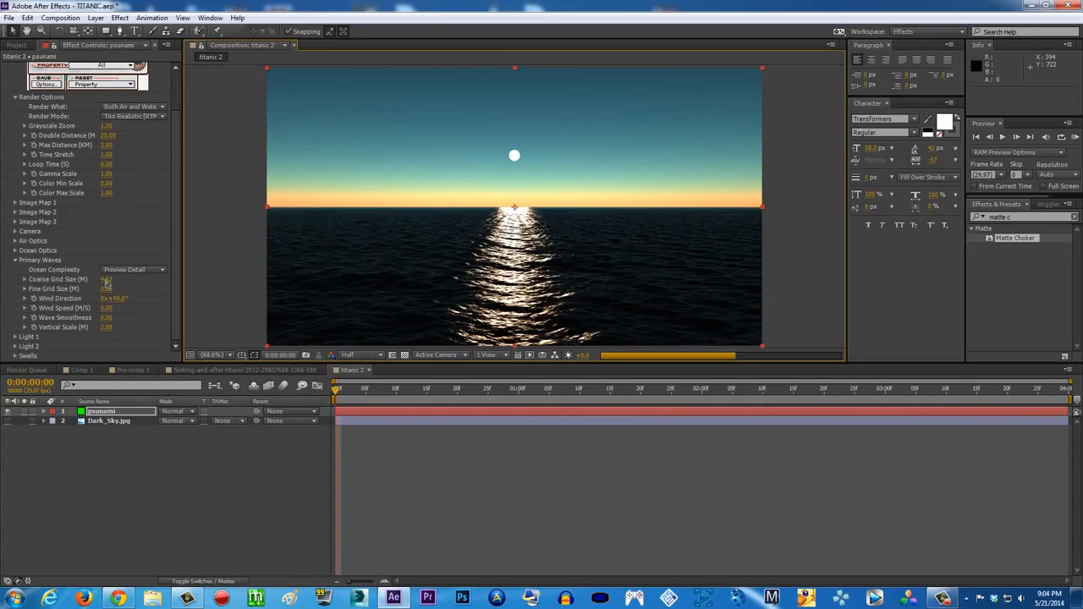
left_click_drag(105, 279, 457, 297)
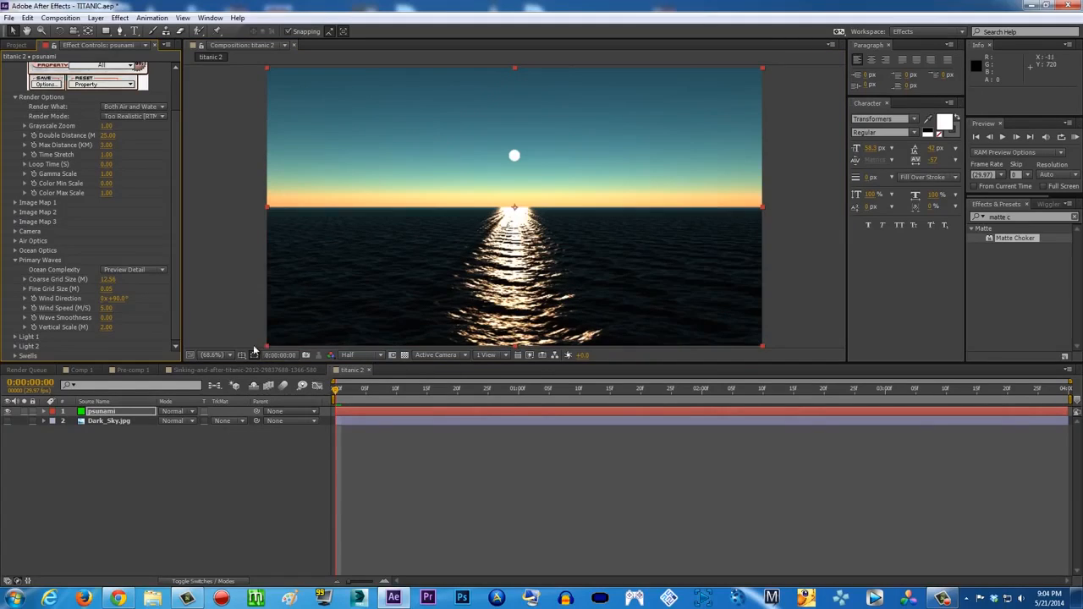
left_click(108, 279)
key("Return")
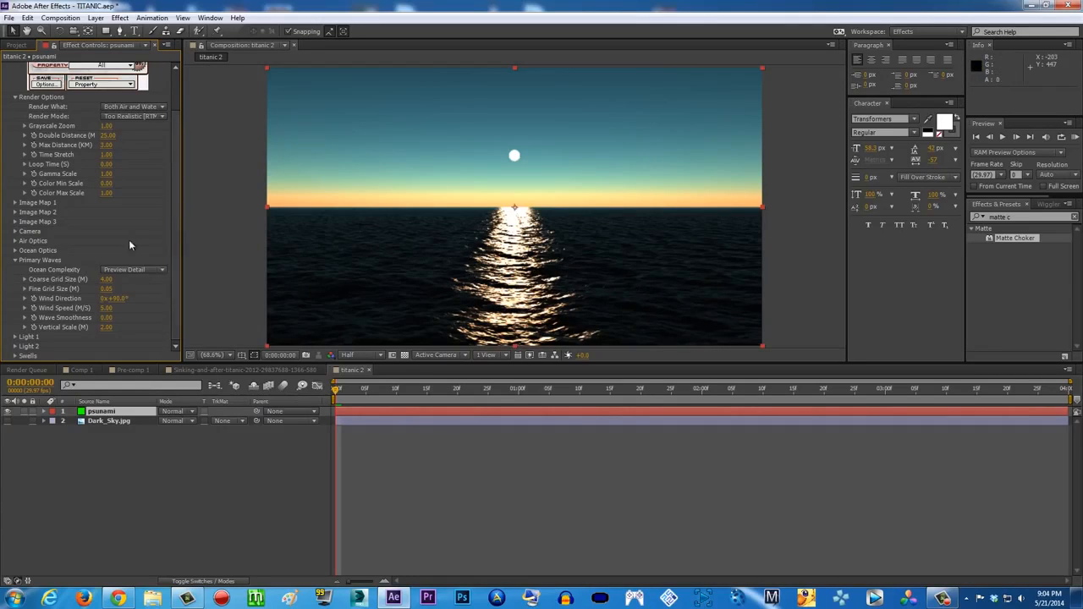
Set the Primary Waves Wind Speed to 15 m/s and check the rougher water at several times up to 0:00:01:11
left_click(108, 308)
type("15")
key("Return")
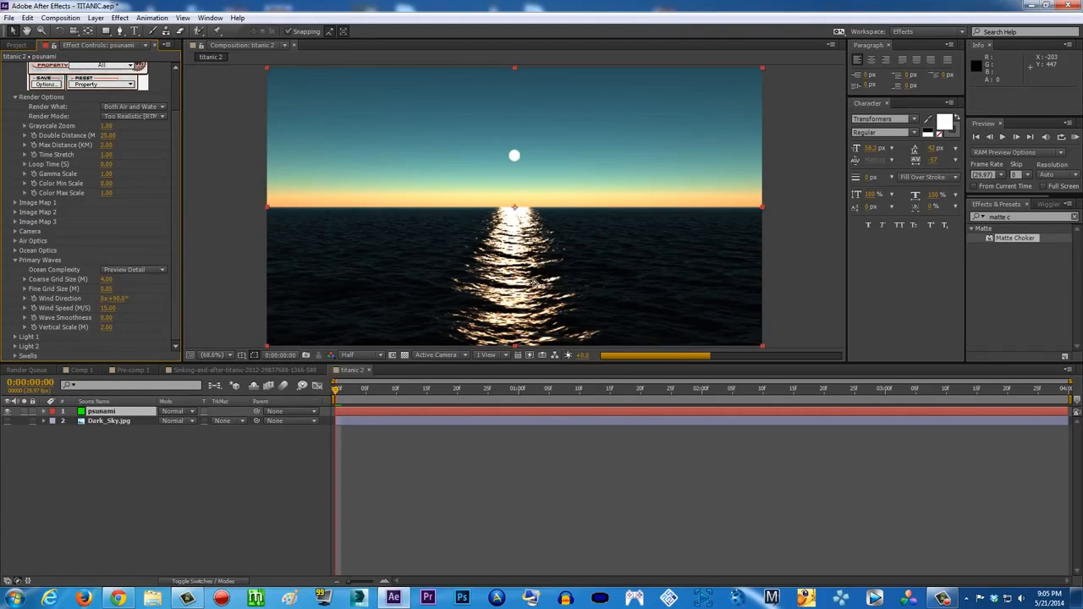
left_click(378, 390)
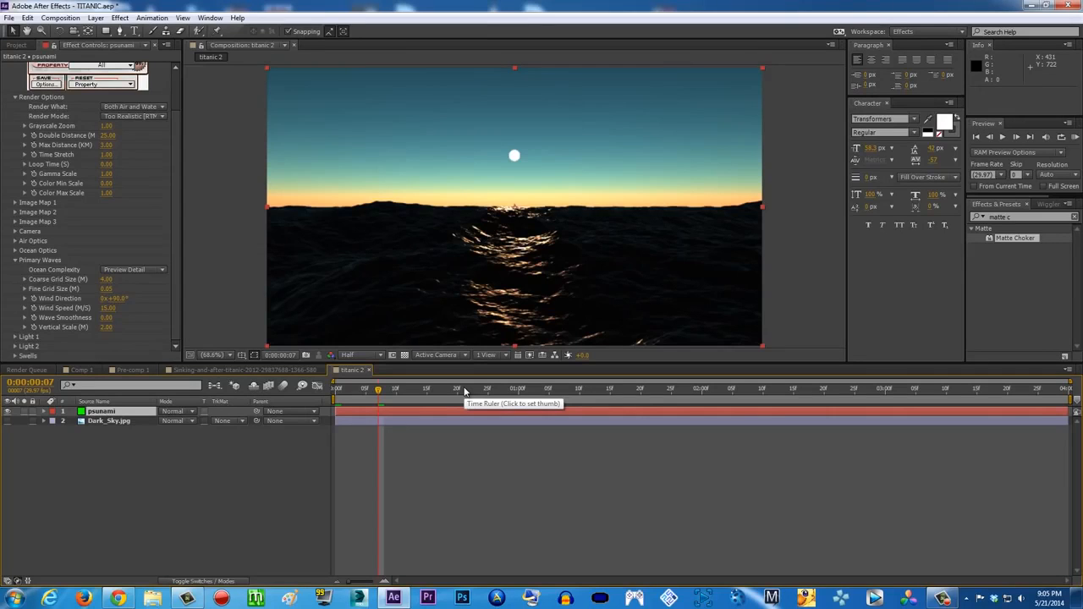
left_click(414, 390)
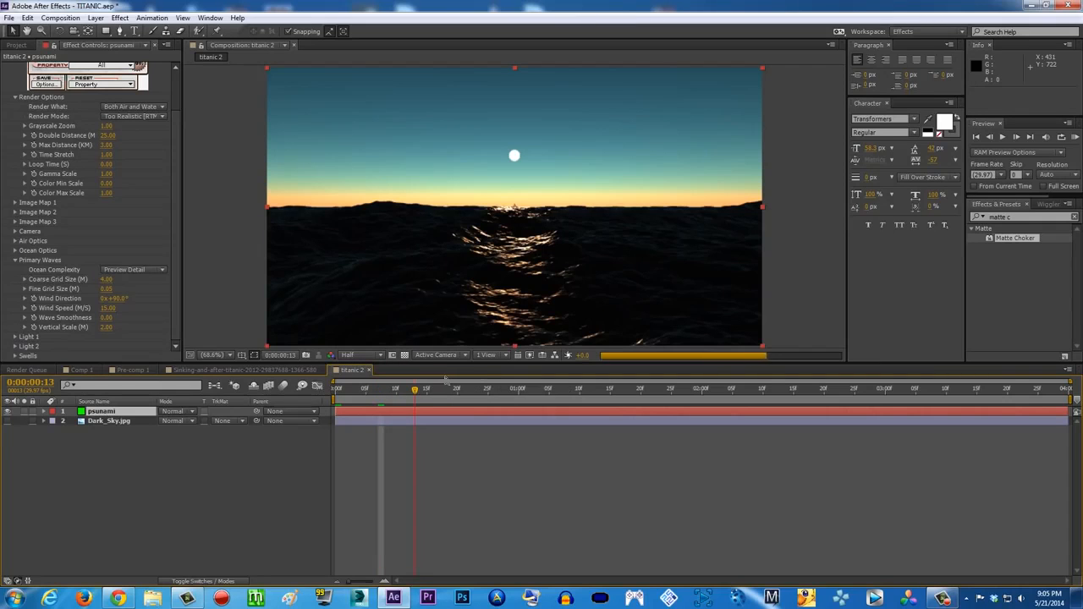
left_click(586, 390)
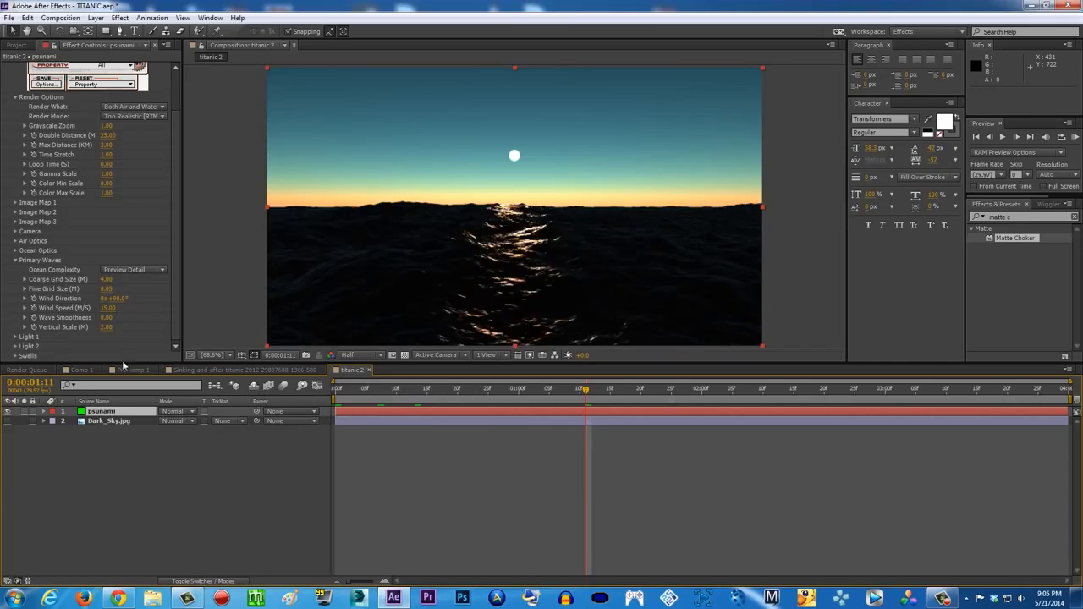
Compare the water with the finished shot in Comp 1, then view titanic 2 at frame 3 and review the Primary Waves settings
left_click(81, 370)
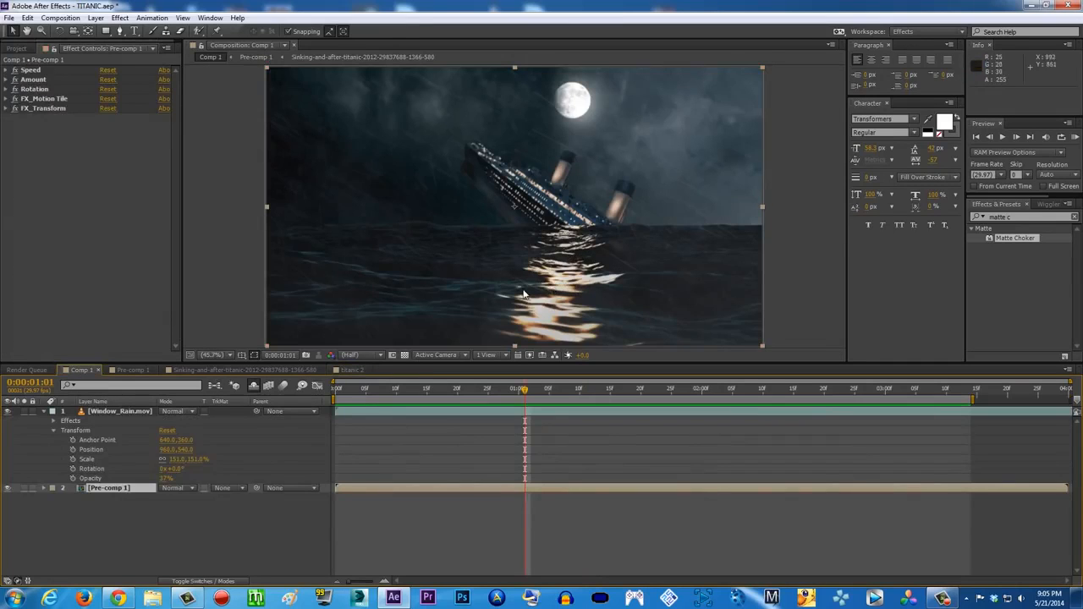
left_click(345, 371)
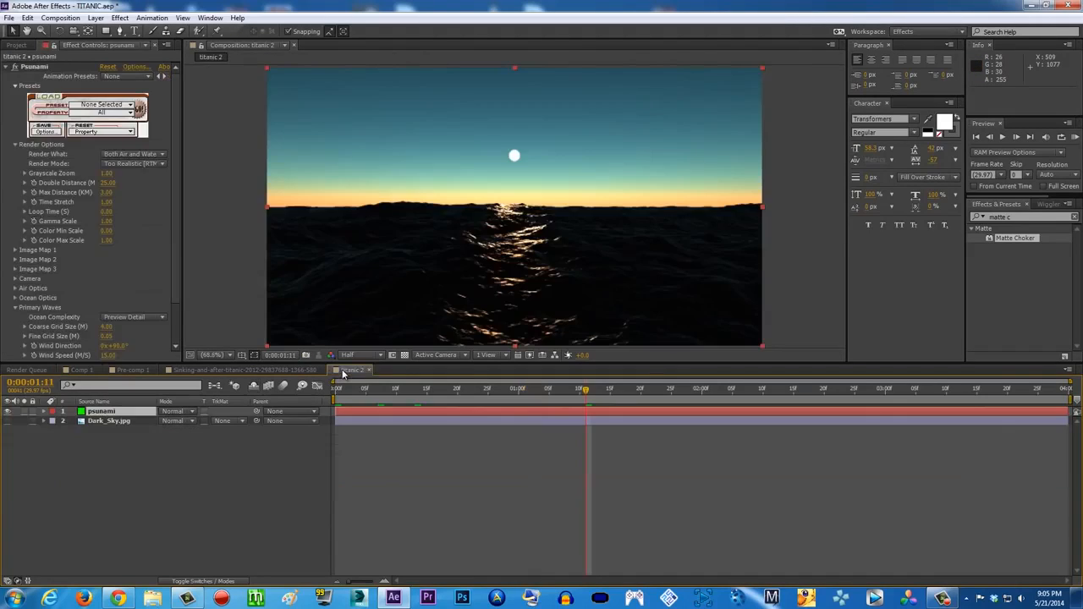
left_click(354, 389)
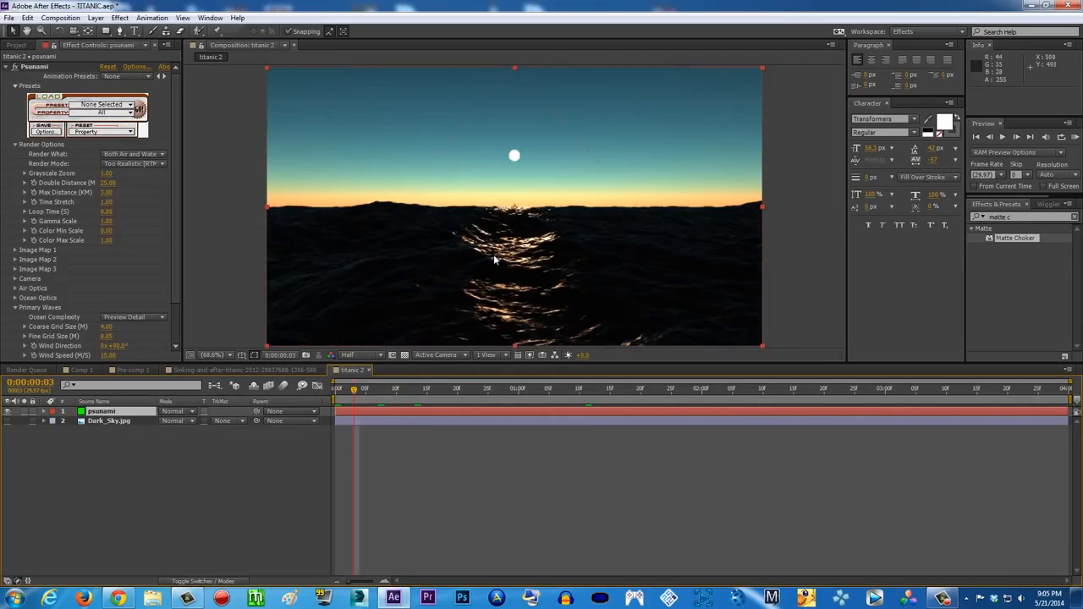
scroll(178, 288, "down", 2)
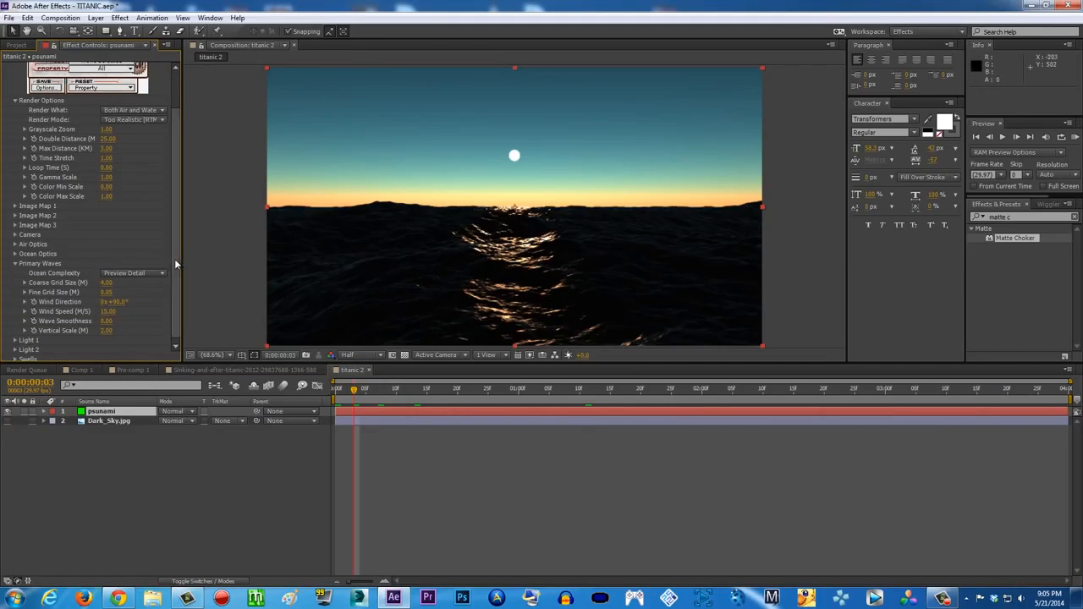
scroll(174, 259, "down", 2)
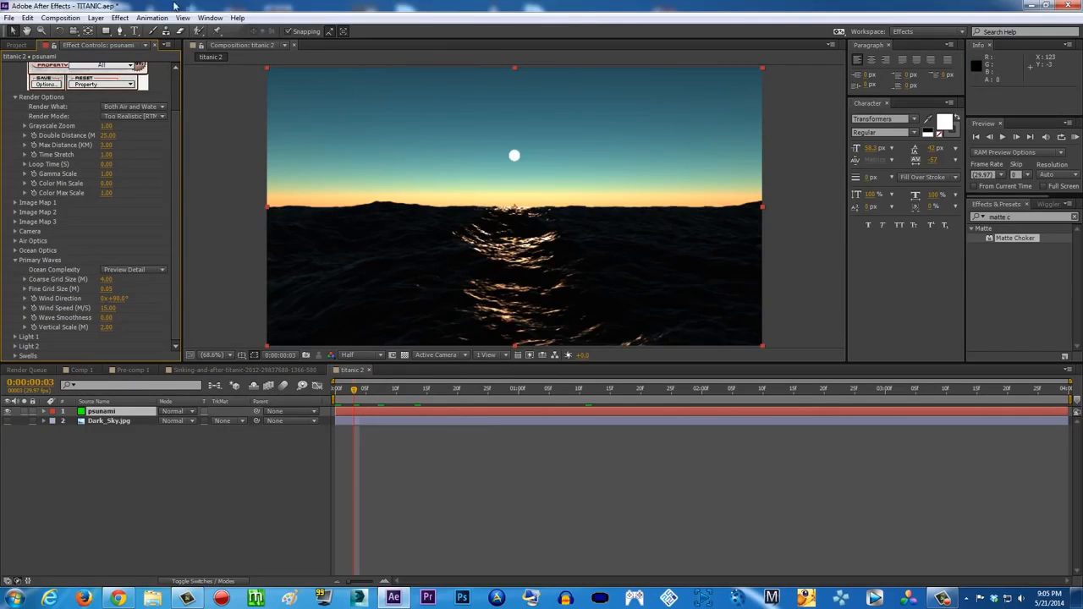
Add a new adjustment layer above the psunami layer in titanic 2
left_click(95, 18)
mouse_move(120, 33)
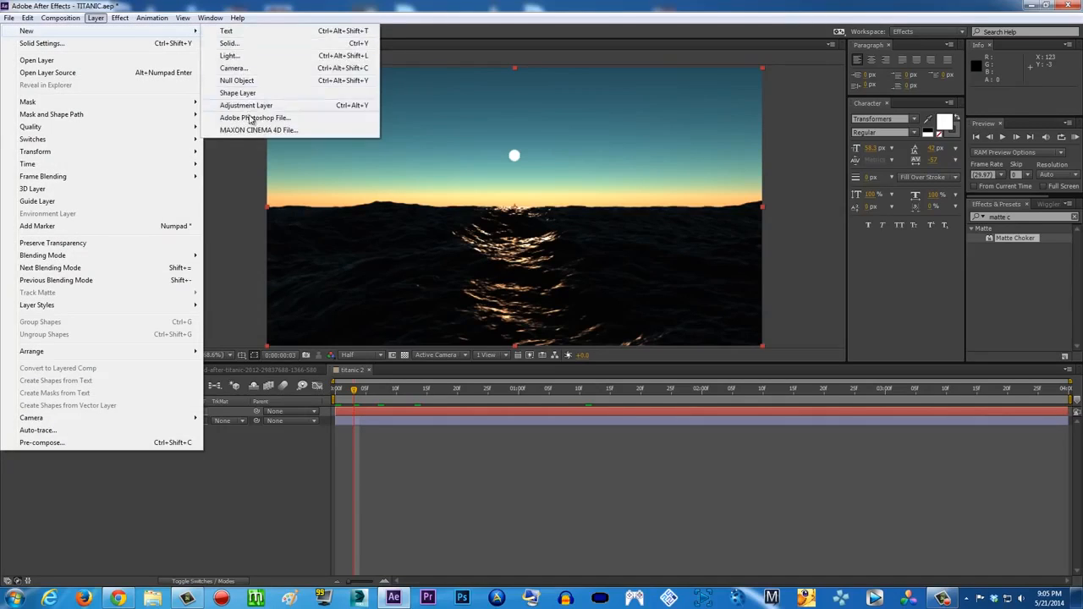
left_click(251, 105)
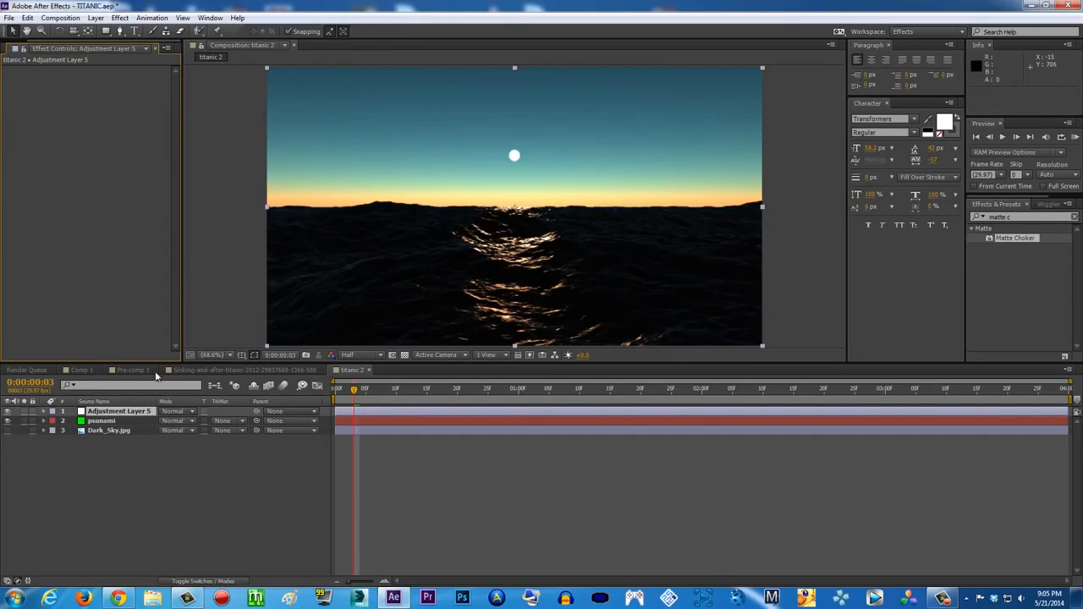
On the psunami layer, try a Primary Waves Vertical Scale of 3.20 m
left_click(100, 421)
scroll(176, 283, "down", 3)
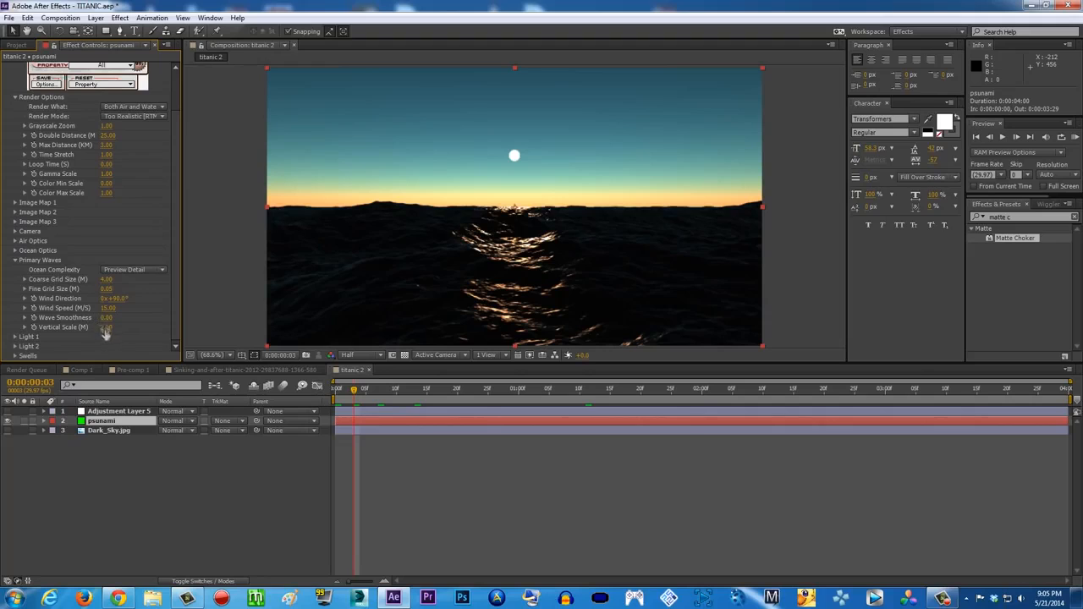
left_click_drag(106, 328, 117, 328)
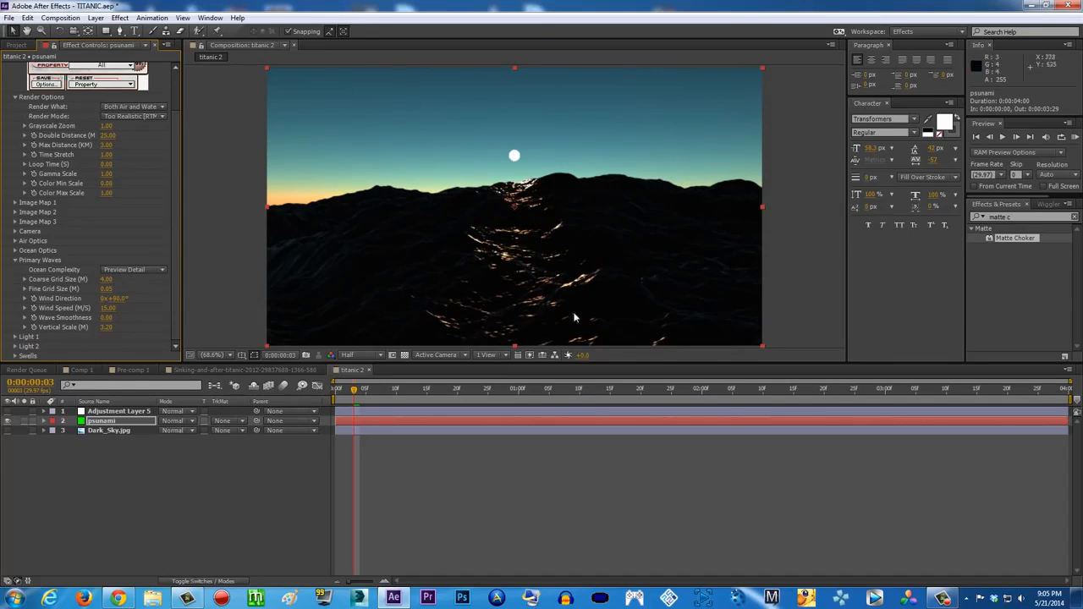
View the taller waves in Wireframe render mode, and undo both the render mode and Vertical Scale changes
scroll(178, 131, "up", 2)
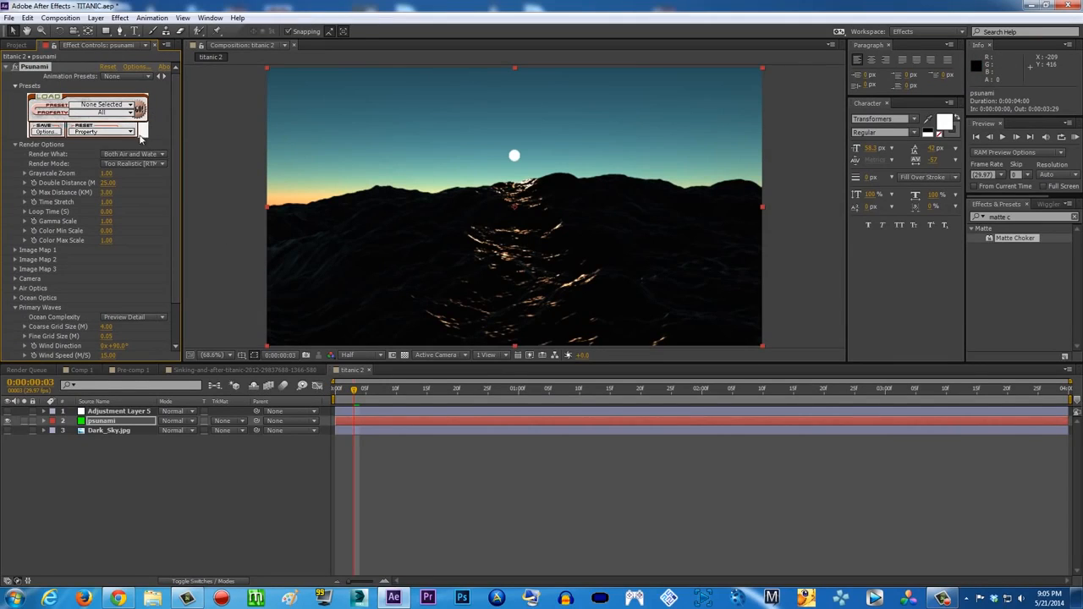
left_click(145, 157)
left_click(146, 164)
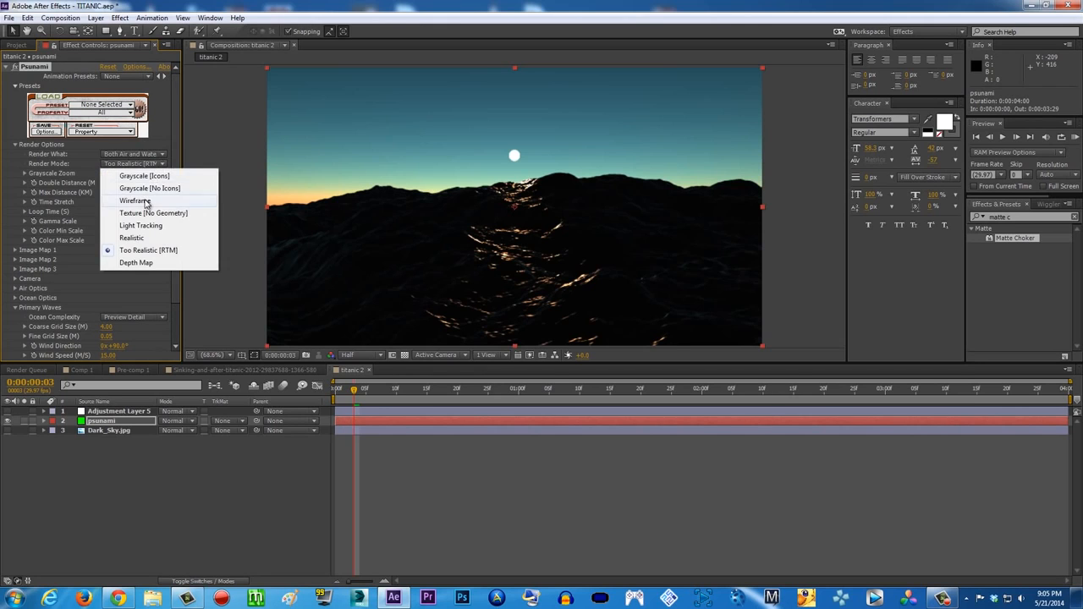
left_click(135, 200)
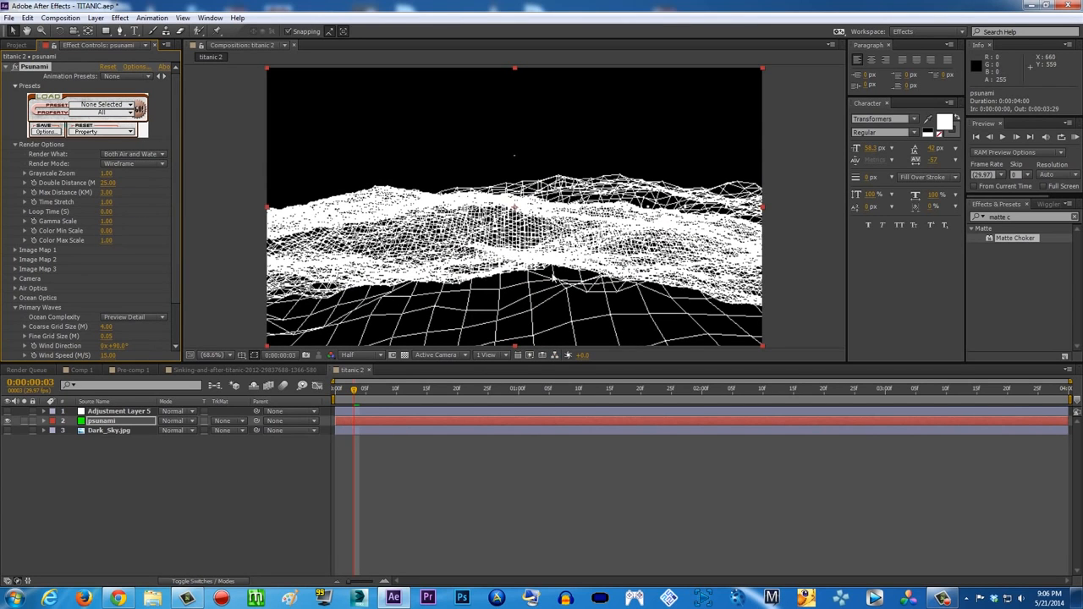
scroll(176, 255, "down", 2)
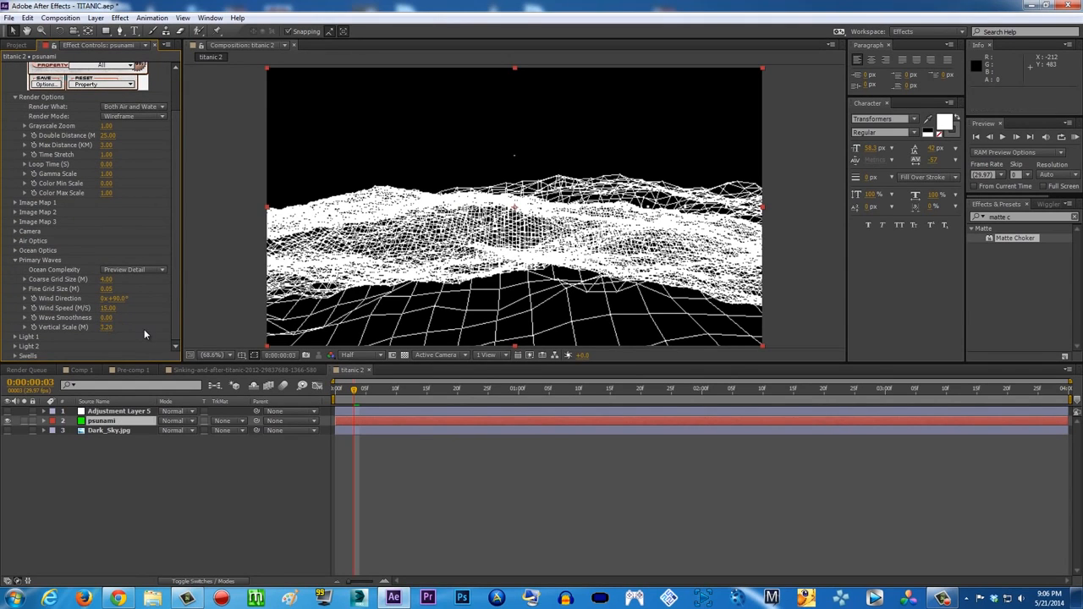
key("ctrl+z")
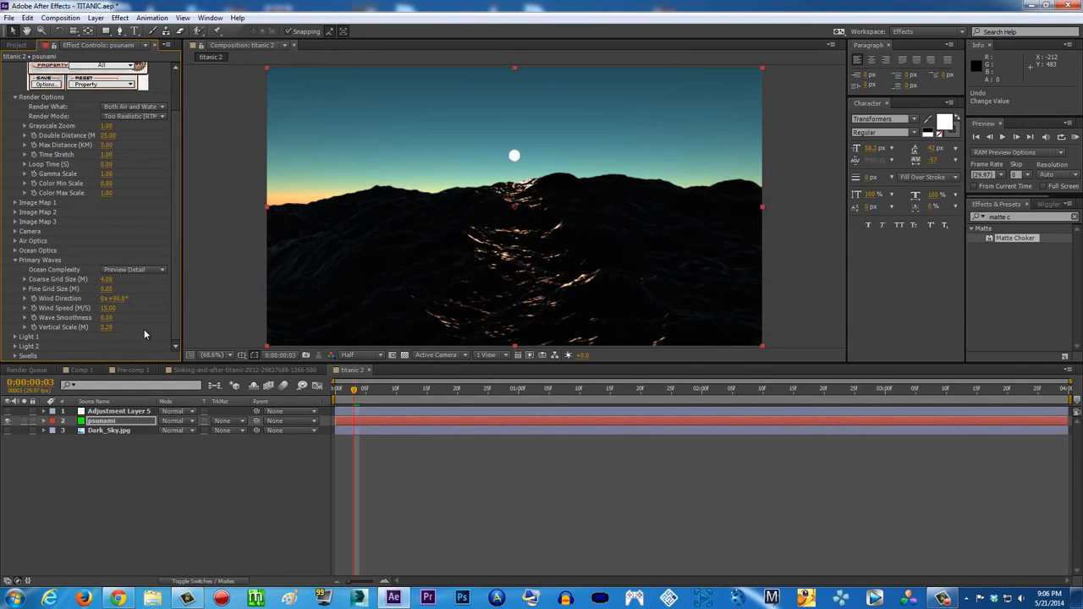
key("ctrl+z")
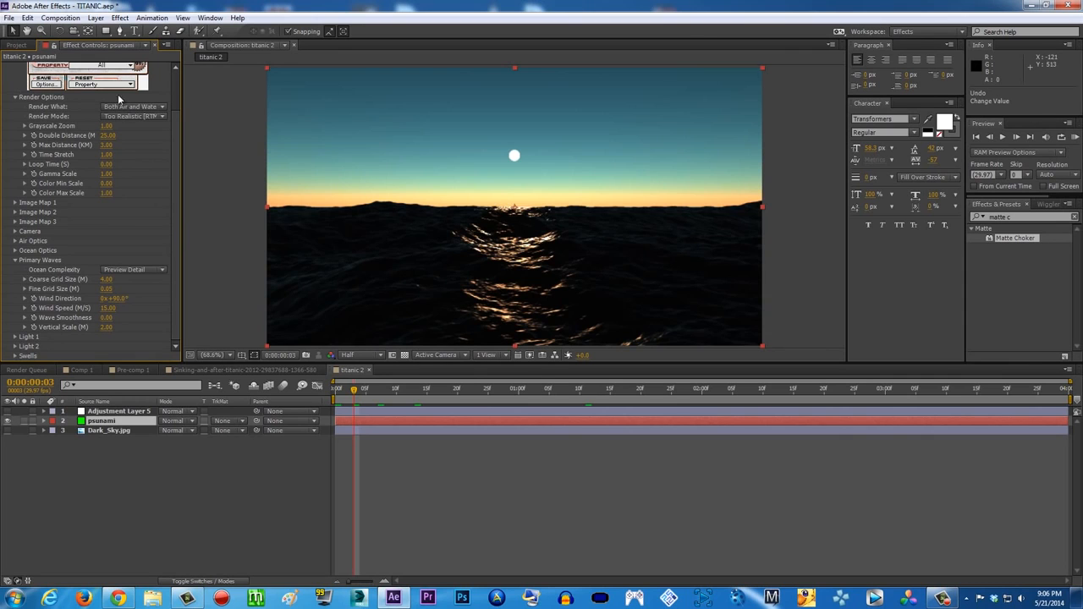
Inspect the original wave mesh in Wireframe and return Psunami's Render Mode to Too Realistic [RTM]
left_click(129, 118)
left_click(153, 154)
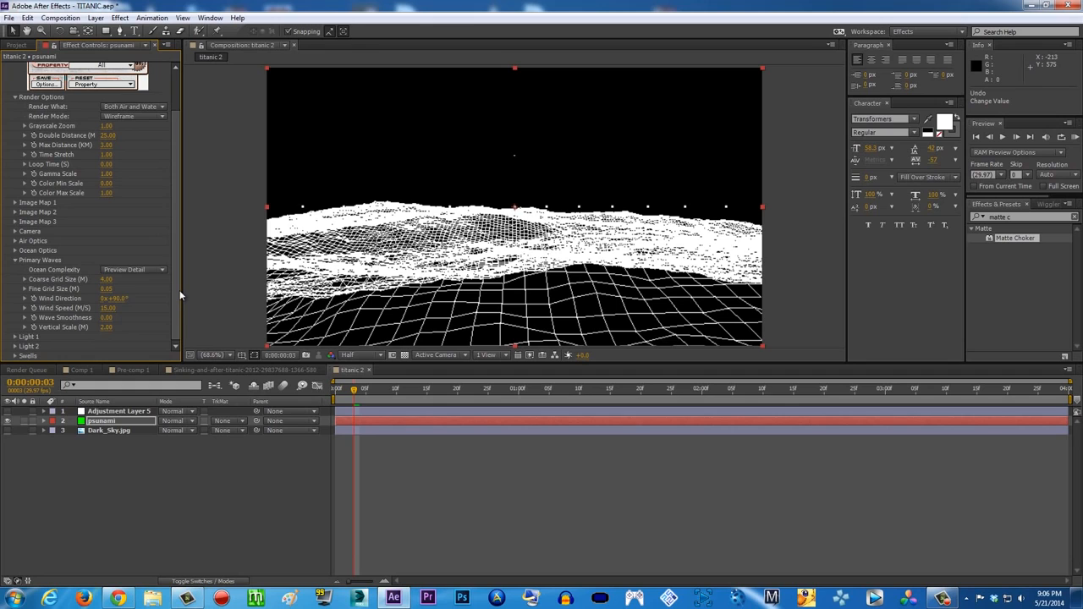
scroll(177, 290, "up", 1)
left_click(149, 140)
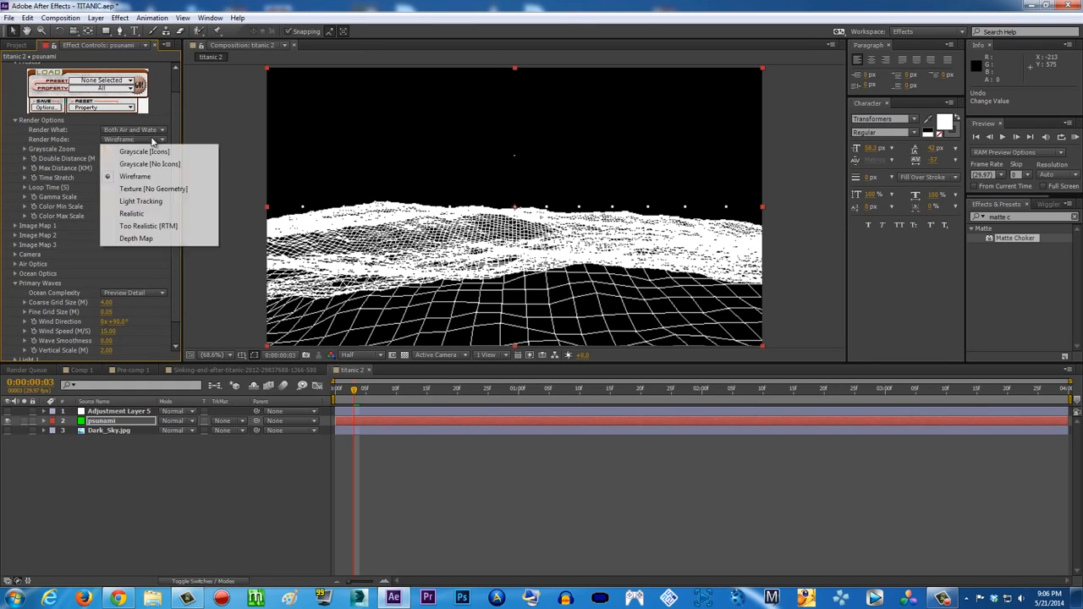
left_click(148, 226)
scroll(173, 227, "down", 1)
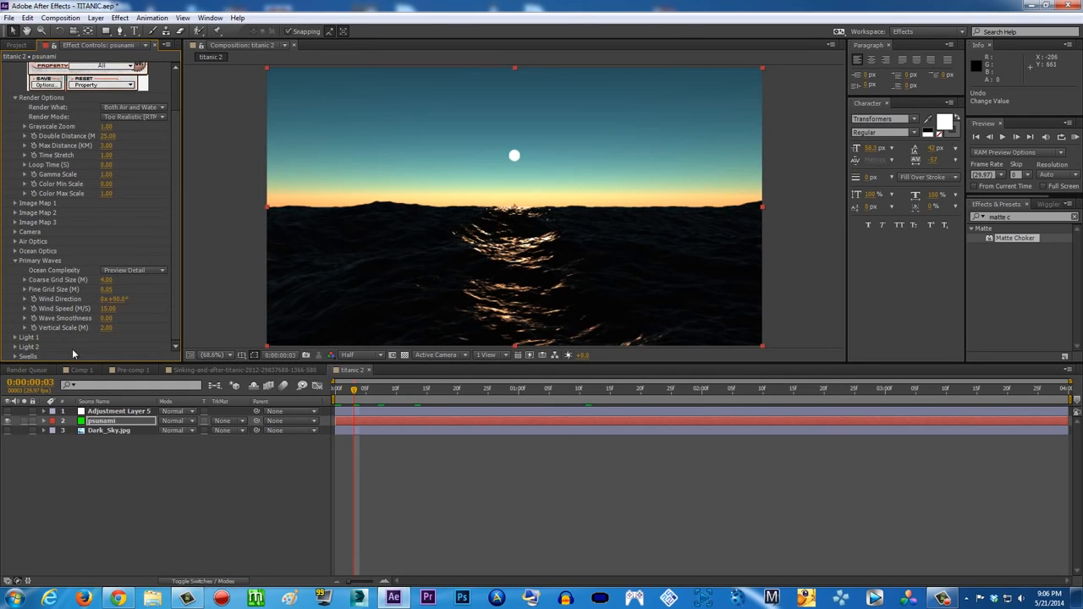
Try several Light 1 elevations, including 87° and 30°, and set Light Elevation to 79°
left_click(15, 337)
scroll(178, 292, "down", 3)
scroll(174, 305, "down", 1)
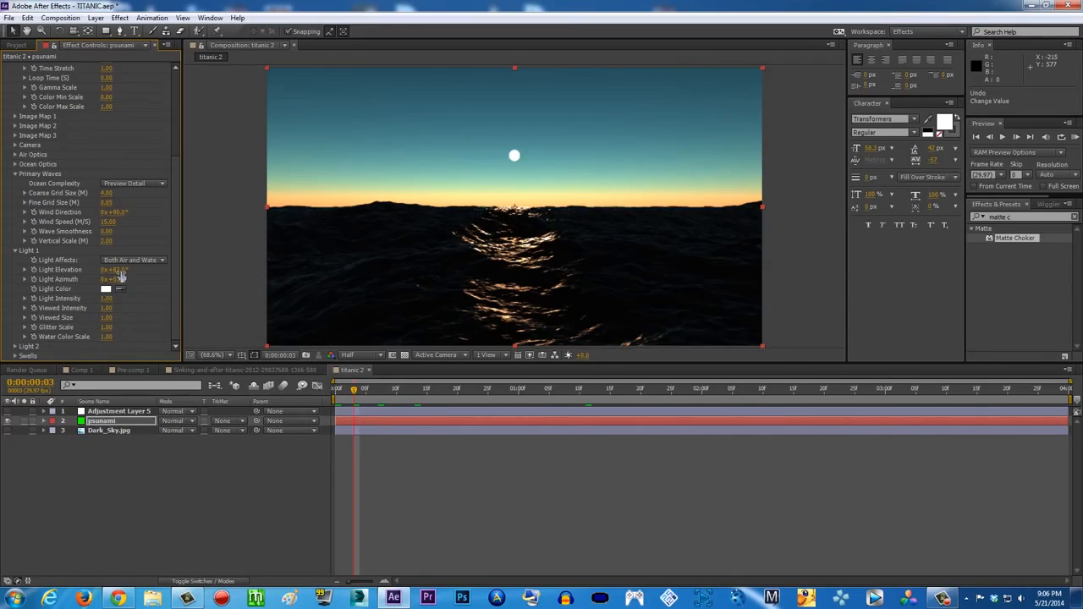
left_click_drag(121, 269, 132, 270)
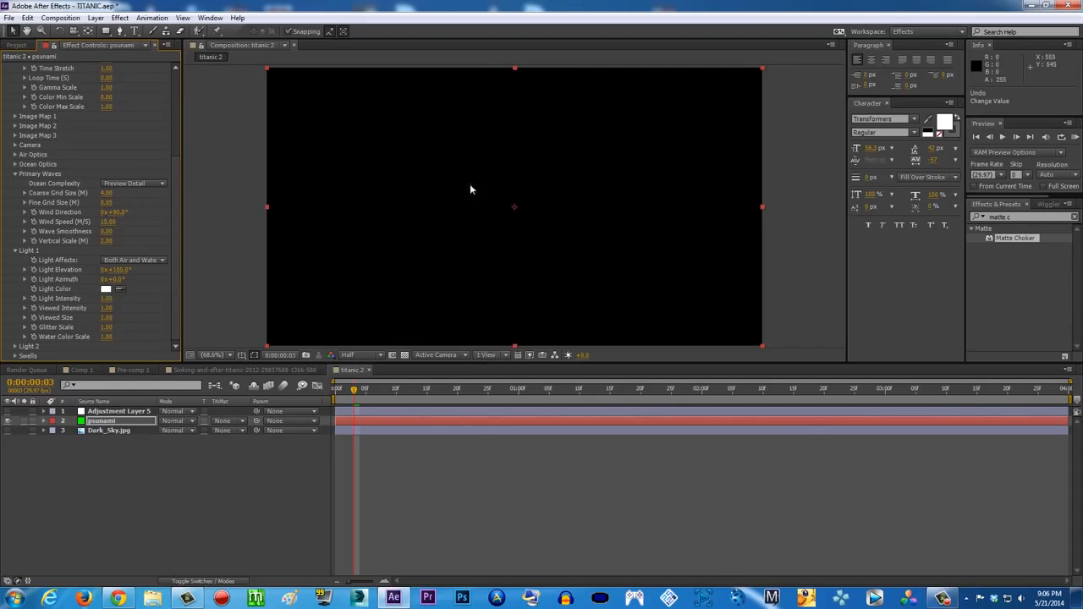
left_click_drag(117, 274, 107, 273)
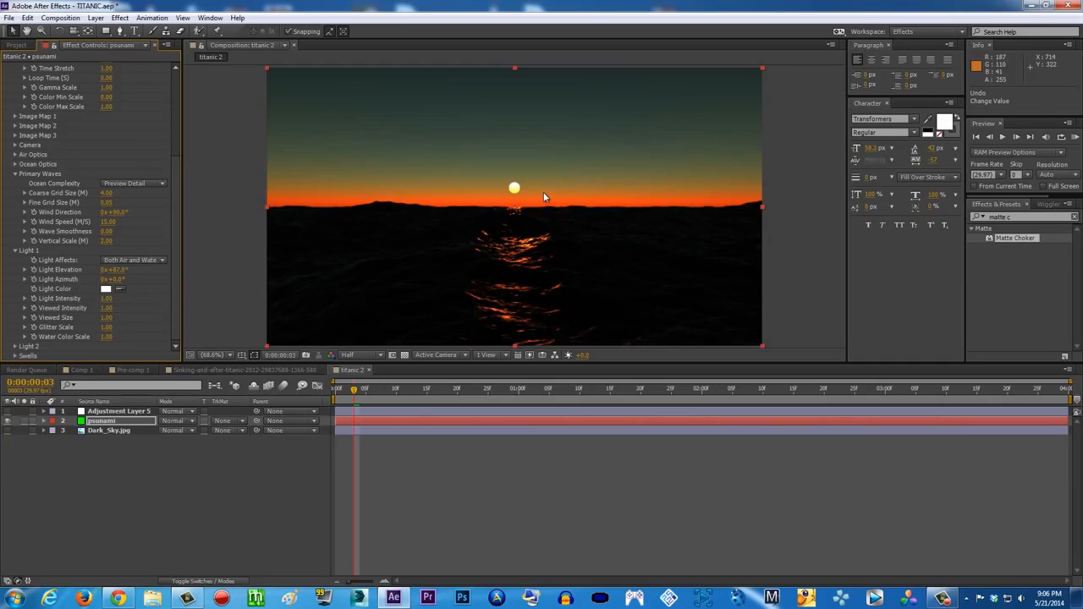
left_click_drag(120, 273, 89, 274)
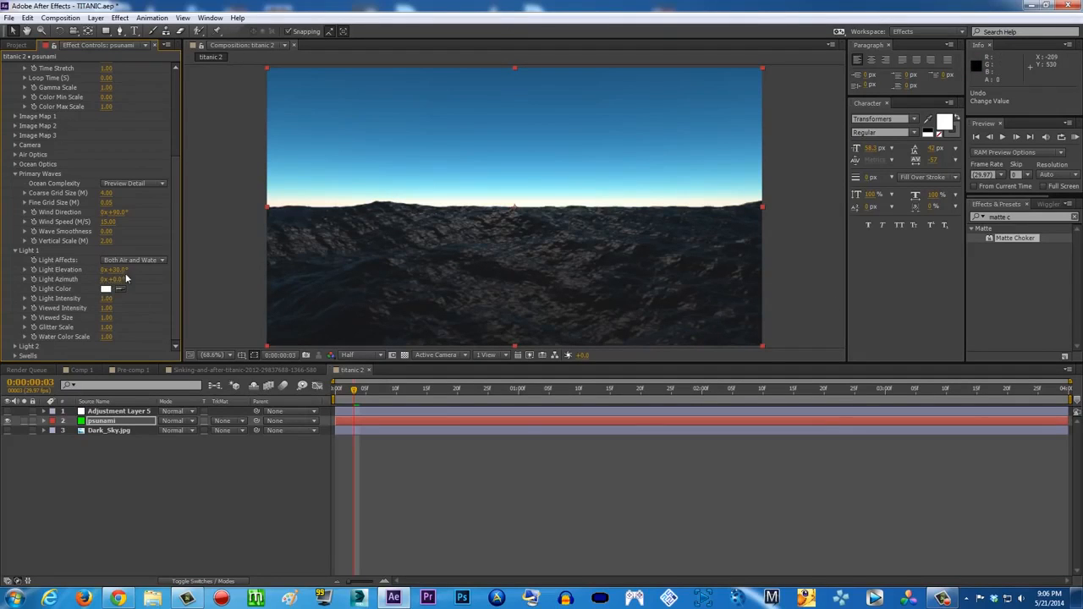
left_click_drag(114, 270, 150, 276)
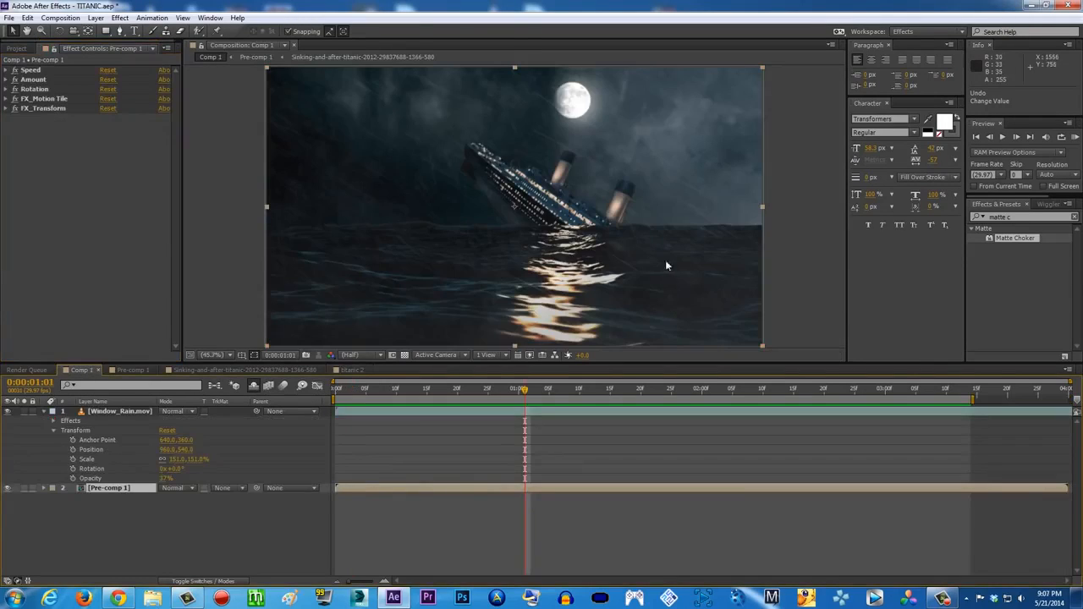
Back in titanic 2, try moving Light 1 sideways with a Light Azimuth of 29° and a large negative angle
left_click(346, 371)
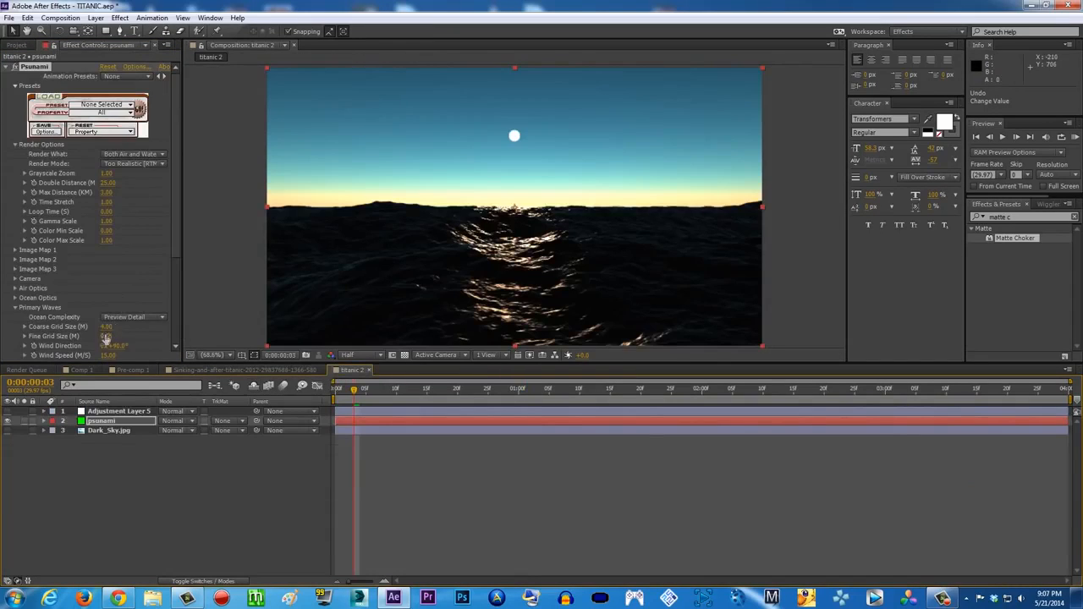
scroll(177, 285, "down", 2)
scroll(177, 285, "down", 3)
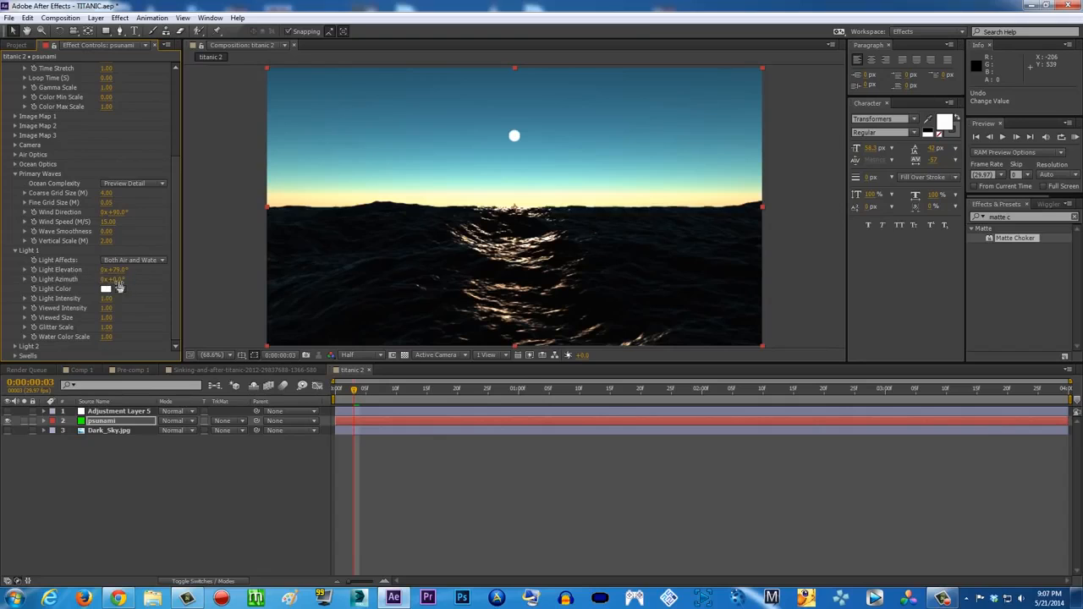
left_click_drag(129, 282, 137, 283)
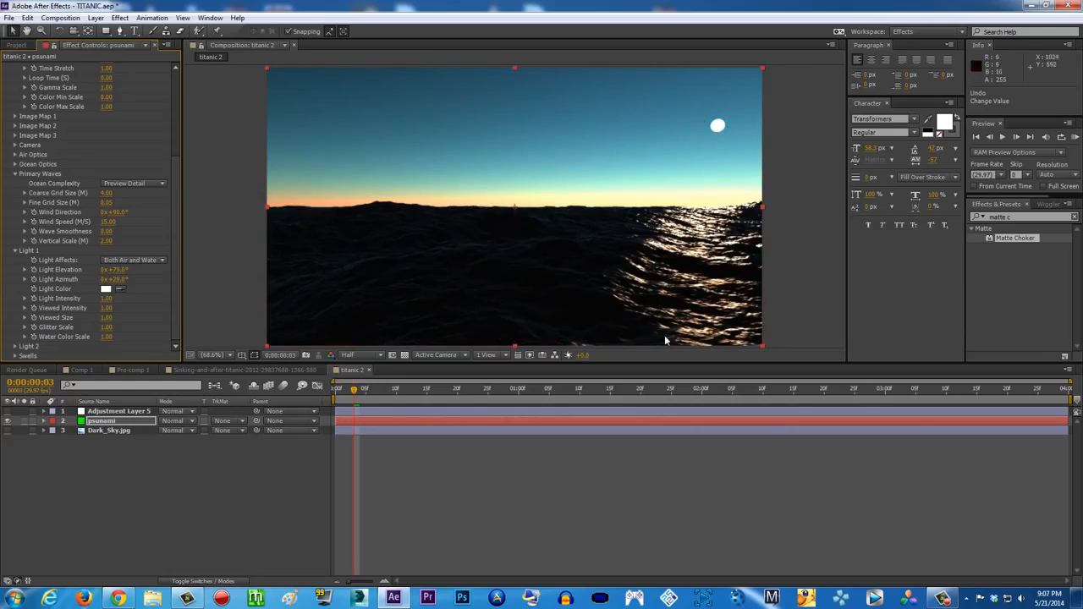
left_click_drag(107, 278, 48, 278)
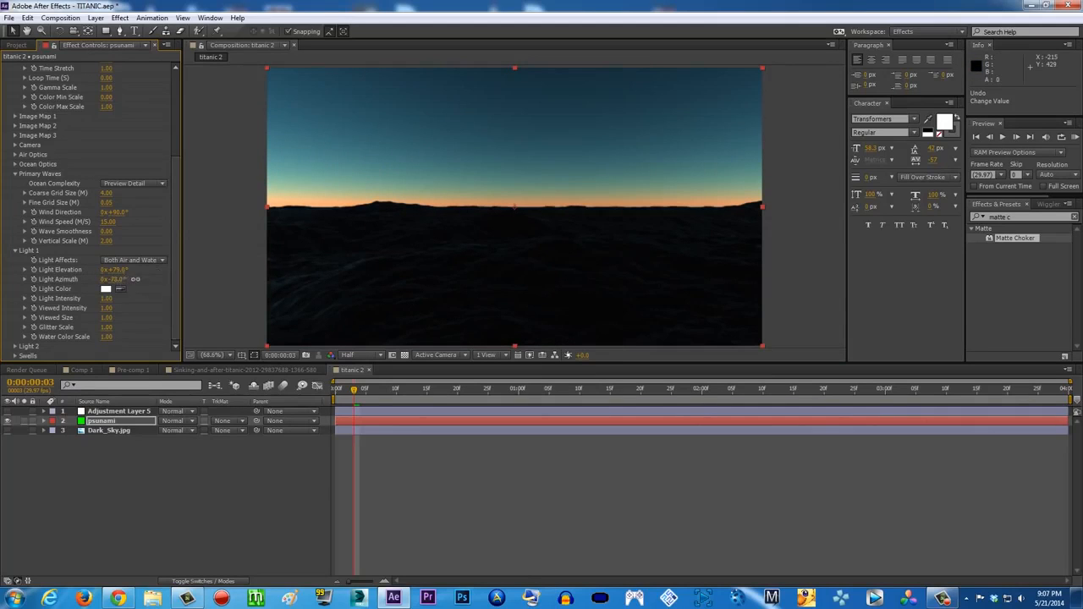
Compare with the moon's position in Comp 1 and set Light 1's Azimuth in titanic 2 to 8°
left_click(81, 369)
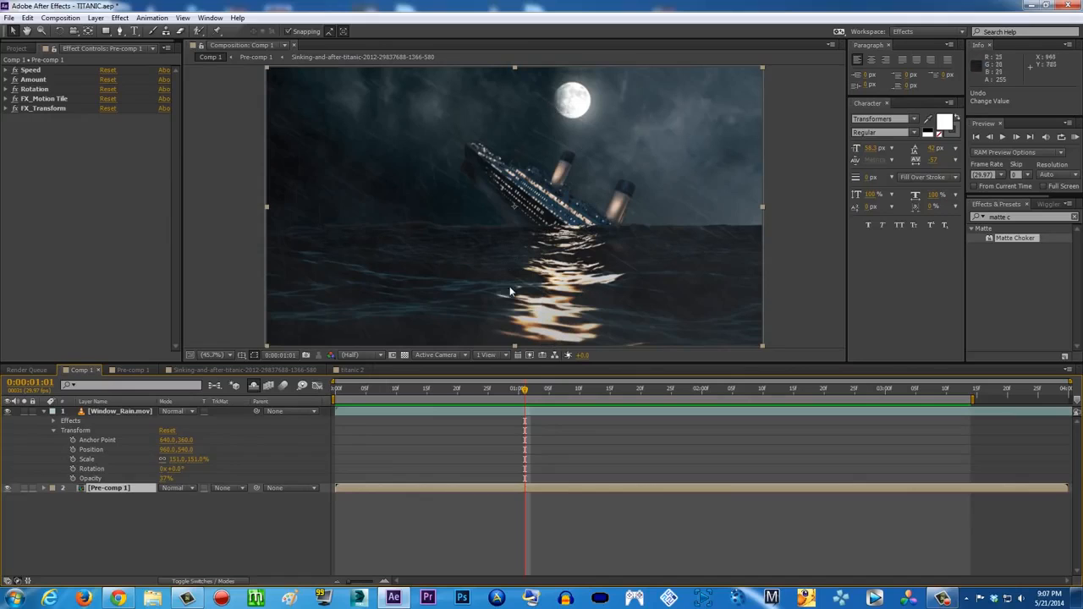
left_click(351, 370)
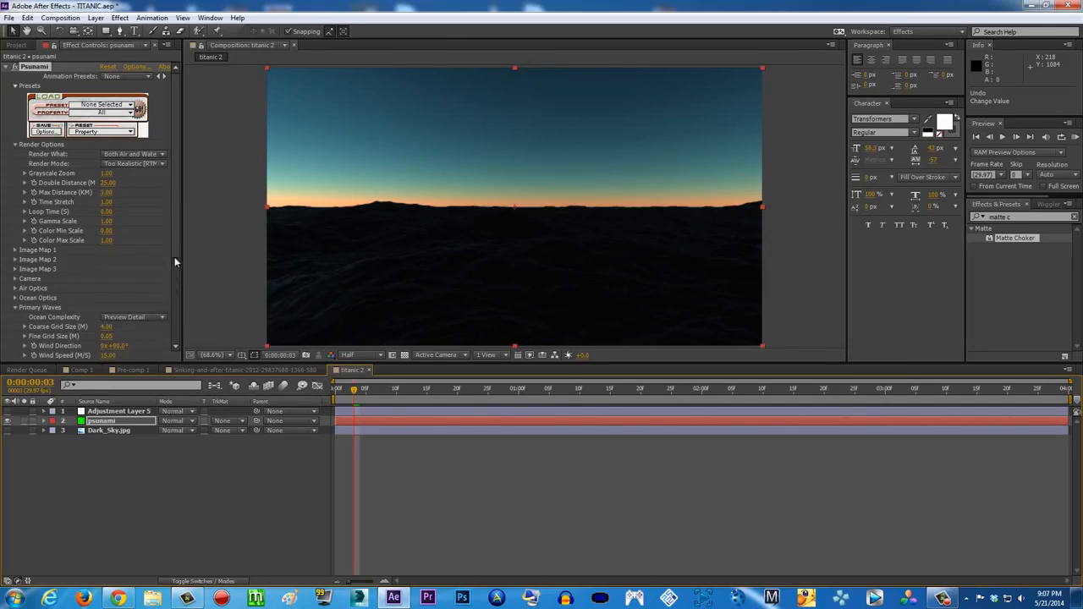
scroll(174, 267, "down", 4)
left_click_drag(118, 286, 156, 288)
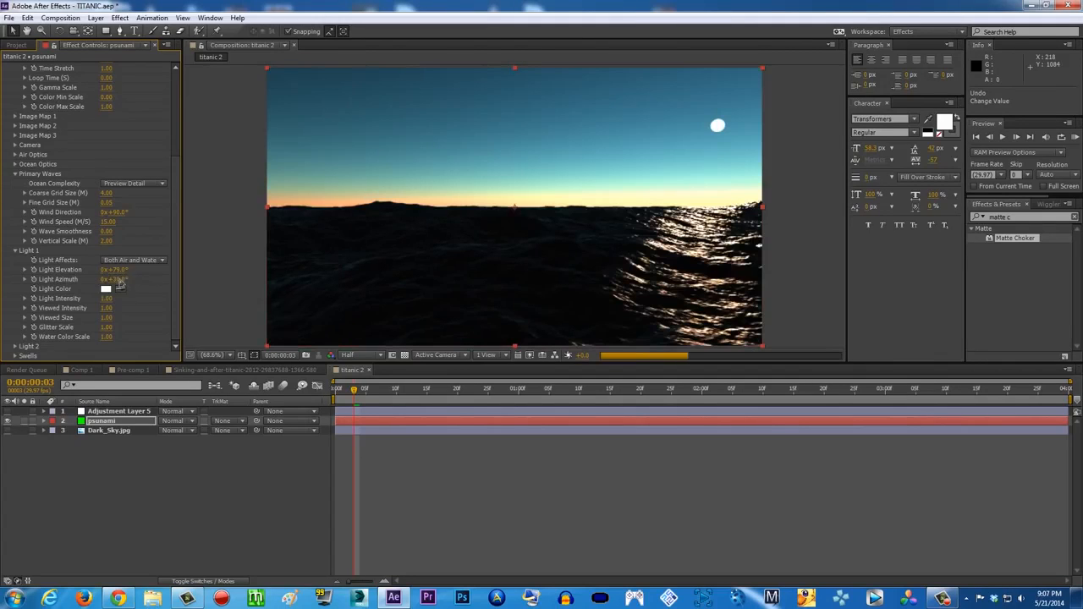
left_click_drag(119, 280, 107, 280)
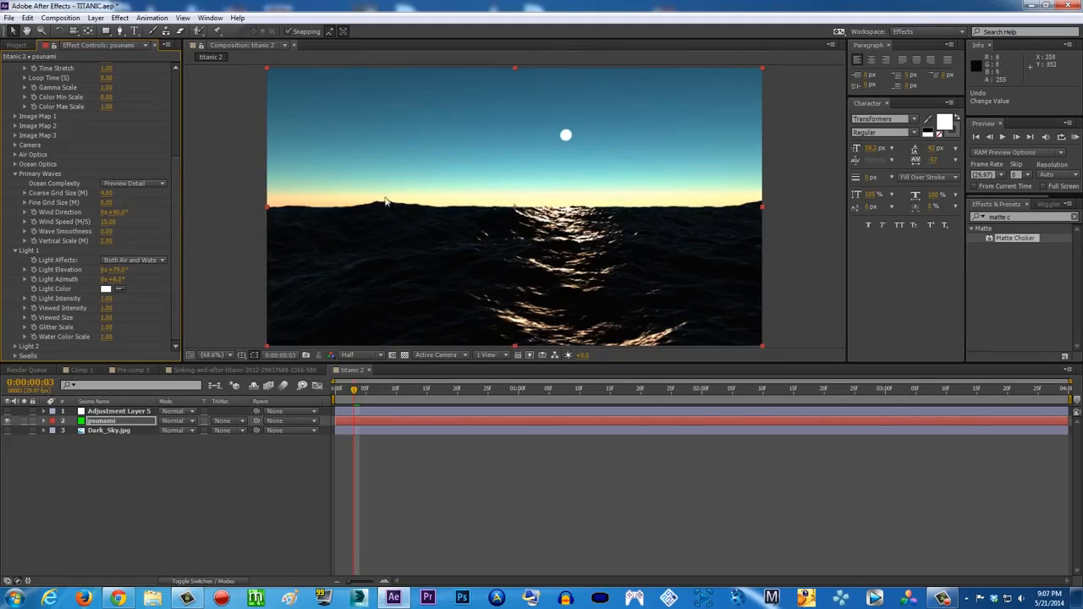
Review Psunami's Swells settings, including direction, height, length and roughness
left_click(14, 355)
scroll(127, 320, "down", 3)
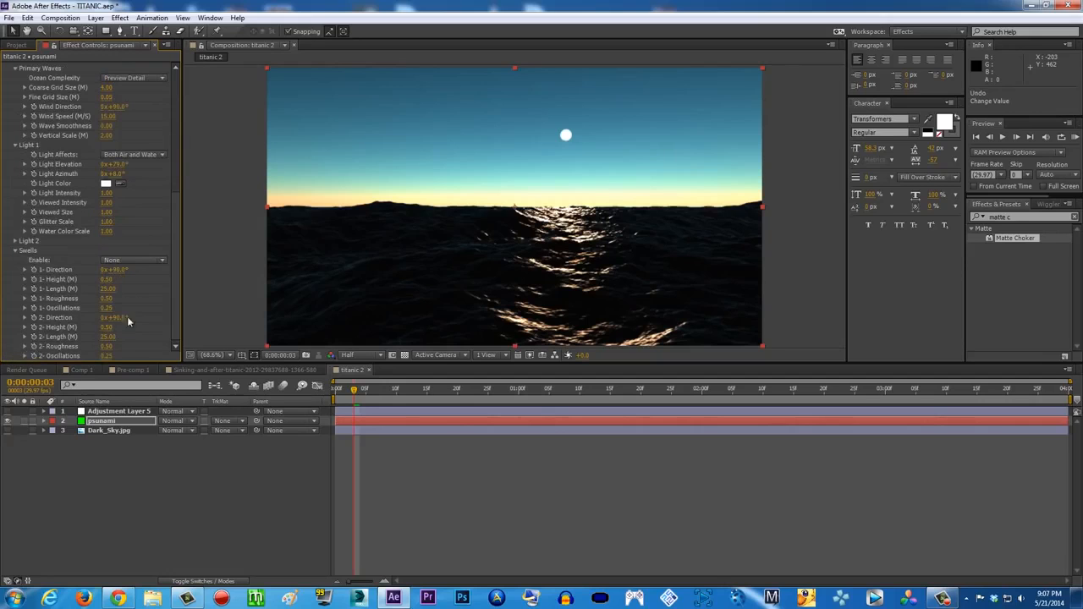
left_click(13, 252)
Try rendering Water Only in Psunami, and set Render What to Water Only To Max Distance
scroll(177, 201, "up", 5)
left_click(161, 155)
left_click(152, 178)
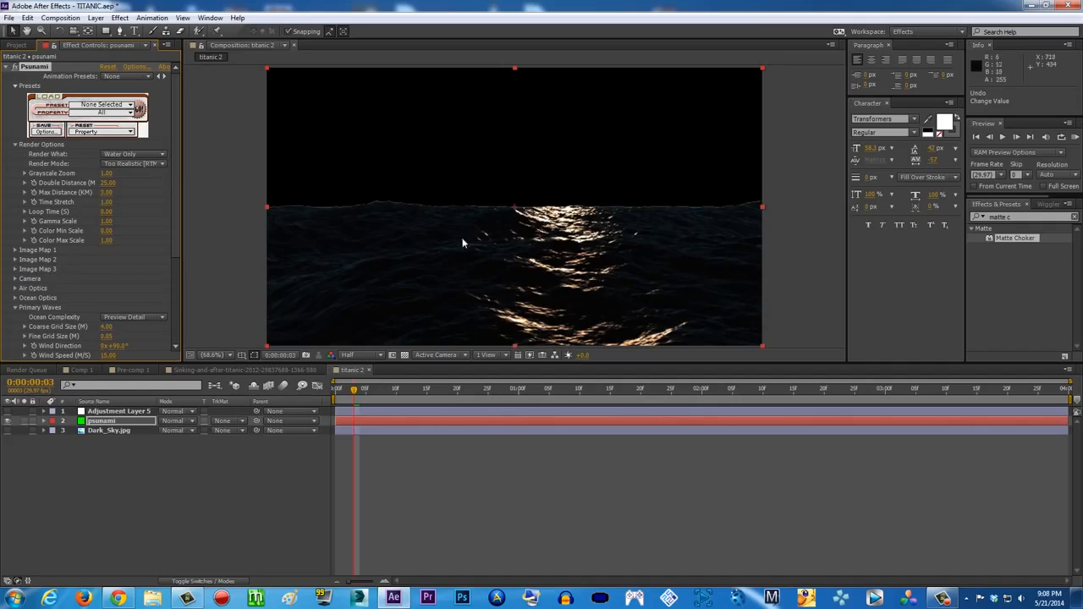
left_click(157, 155)
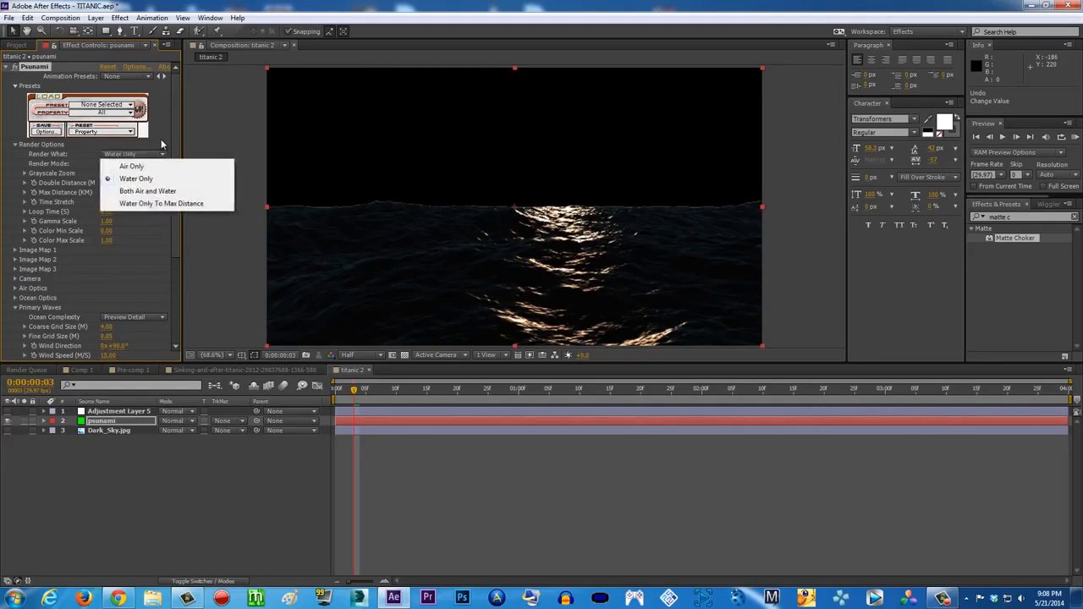
left_click(158, 154)
left_click(158, 155)
left_click(158, 205)
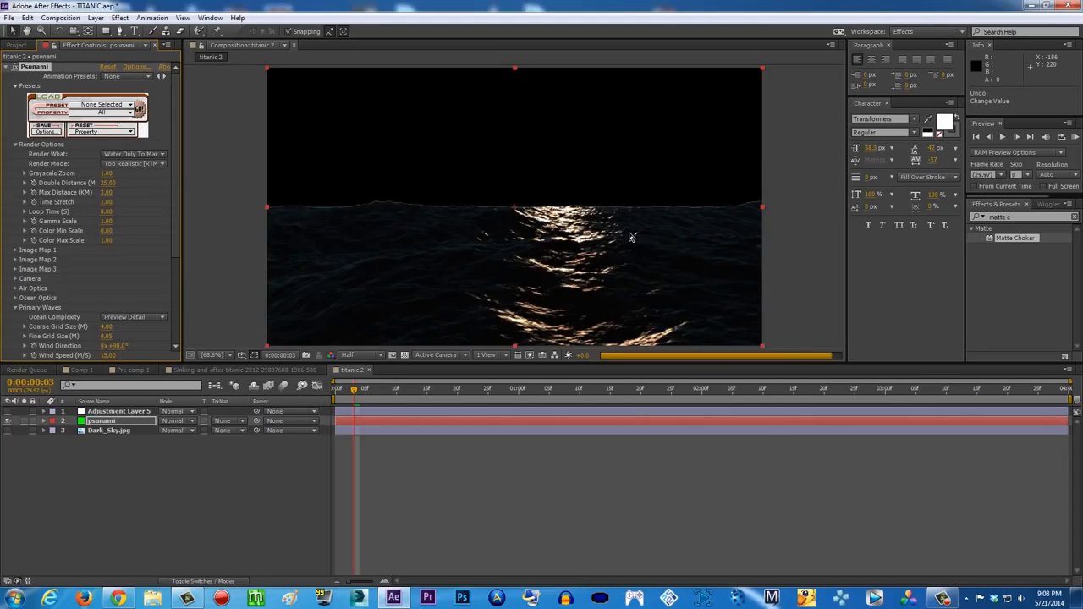
Examine the water's horizon edge up close and apply the Matte Choker effect to the psunami layer
scroll(459, 219, "up", 3)
scroll(460, 220, "down", 2)
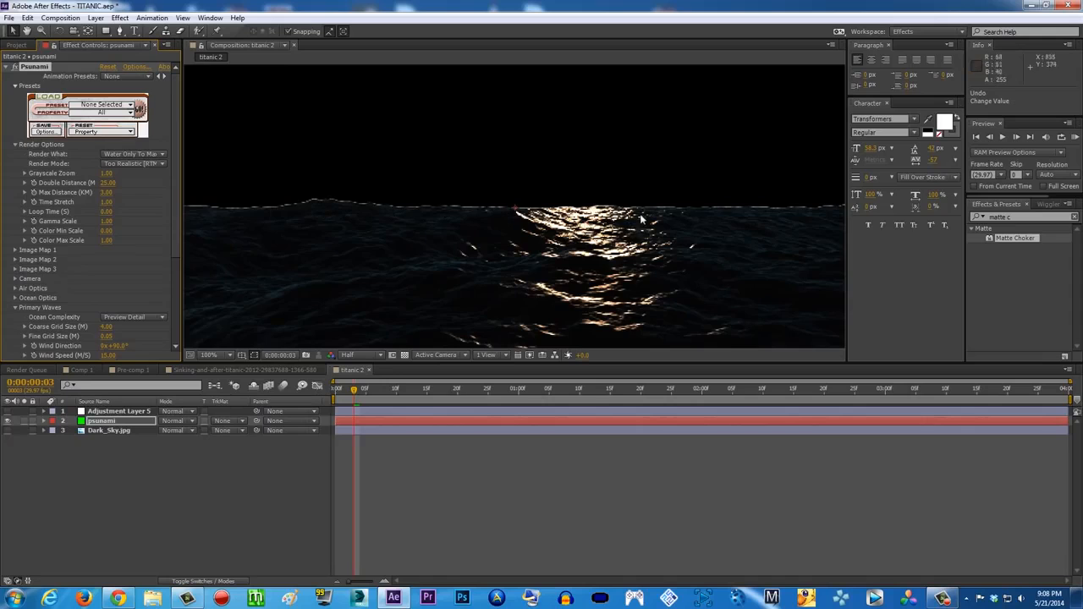
scroll(799, 213, "down", 1)
scroll(321, 203, "up", 1)
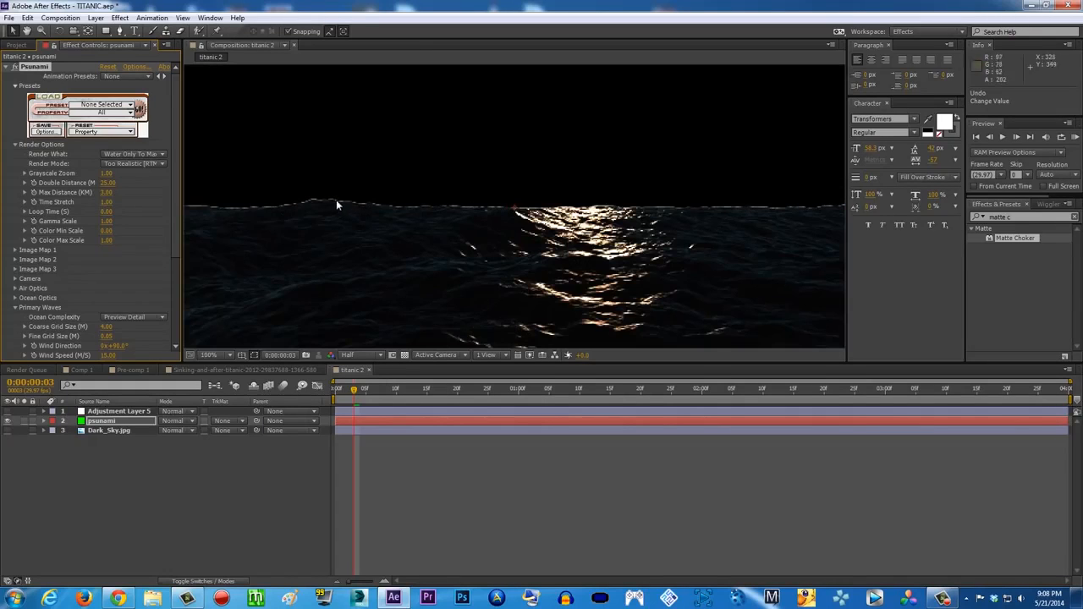
left_click(227, 354)
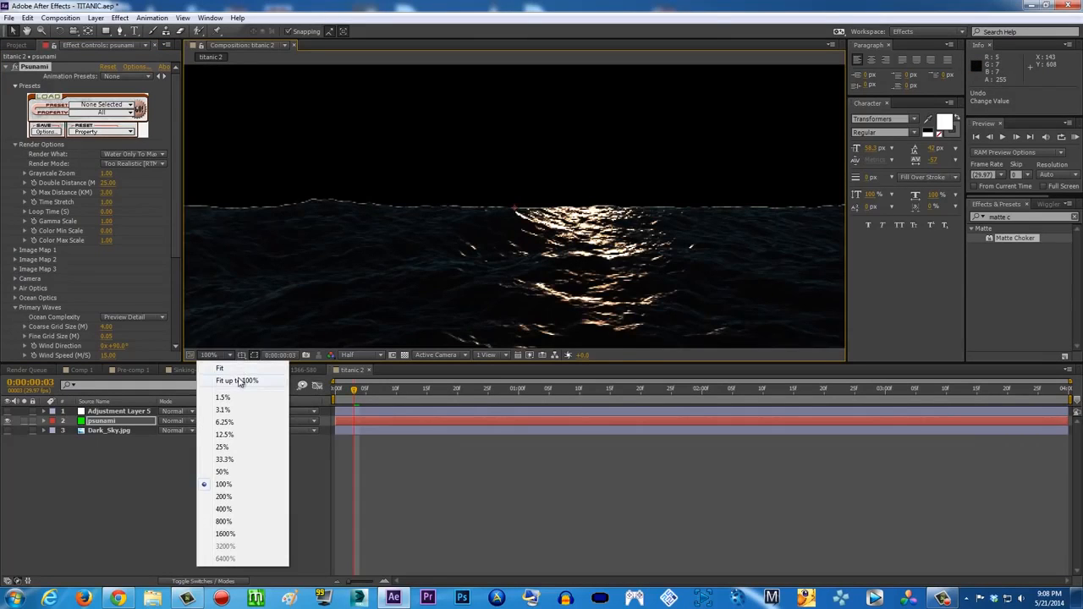
left_click(240, 381)
left_click(1020, 218)
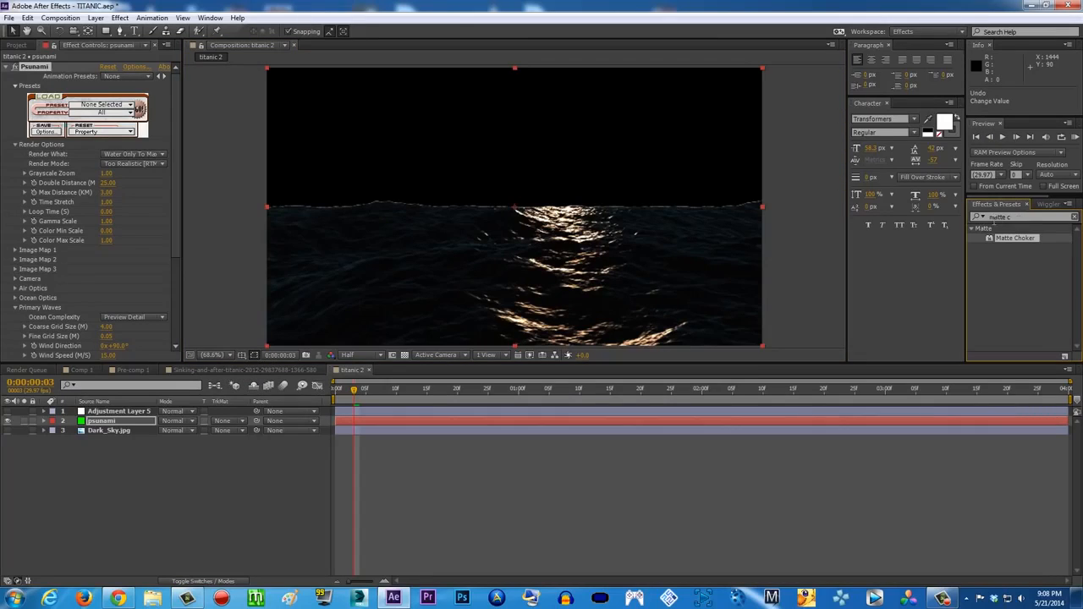
left_click(998, 218)
left_click_drag(988, 240, 96, 426)
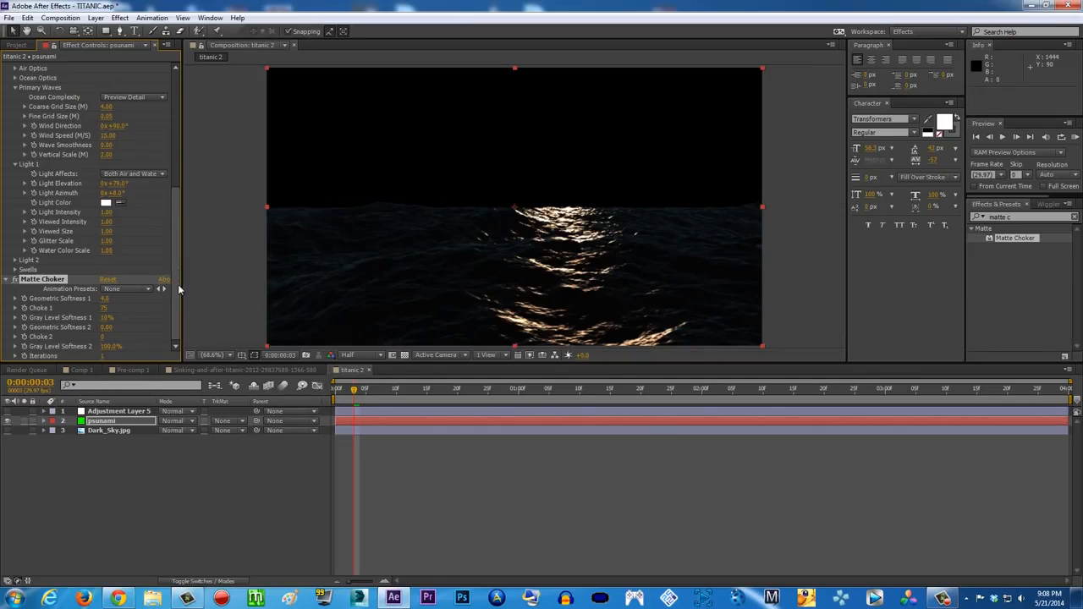
Make the Dark_Sky.jpg layer visible behind the psunami water
left_click(7, 431)
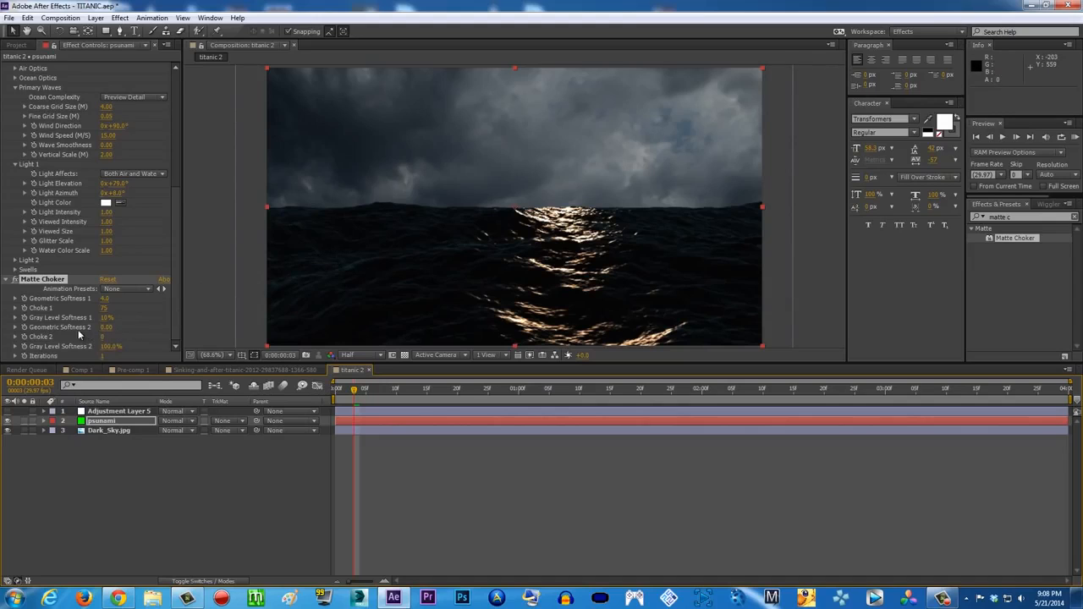
left_click_drag(105, 327, 197, 329)
left_click(105, 308)
type("0")
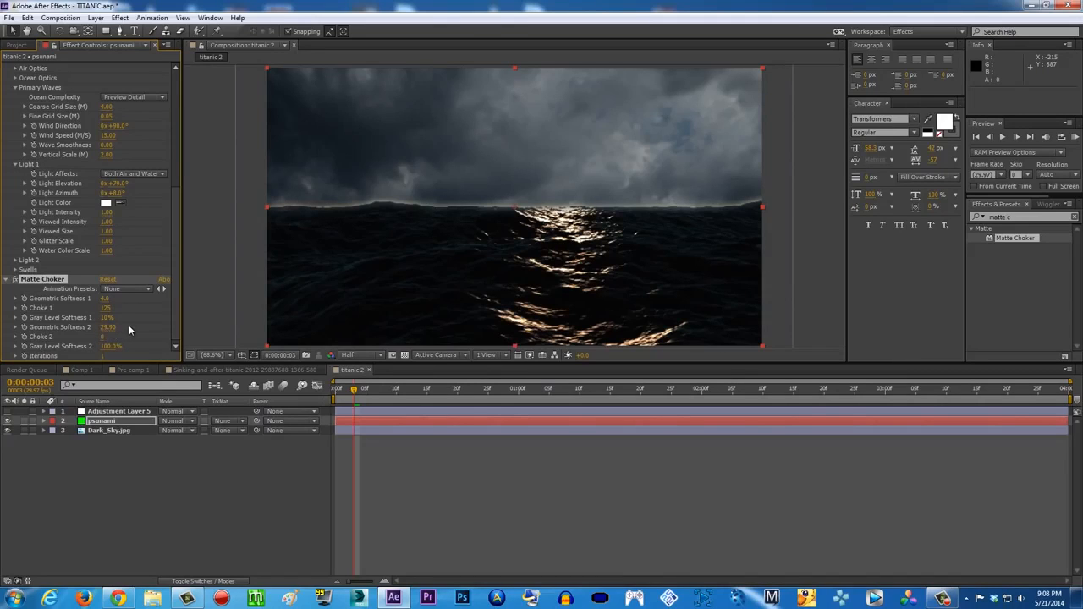
key("ctrl+z")
key("ctrl+z")
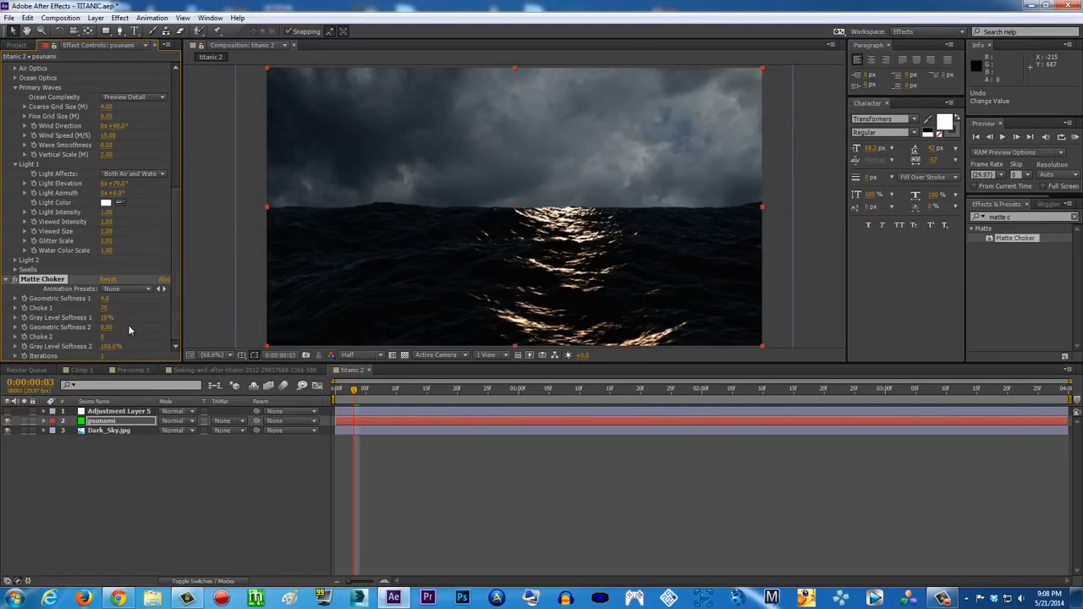
Try Matte Choker Geometric Softness 1 at 22.5, Choke 1 at 94 and Geometric Softness 2 at 7.10, comparing the horizon with Comp 1
left_click_drag(127, 300, 193, 332)
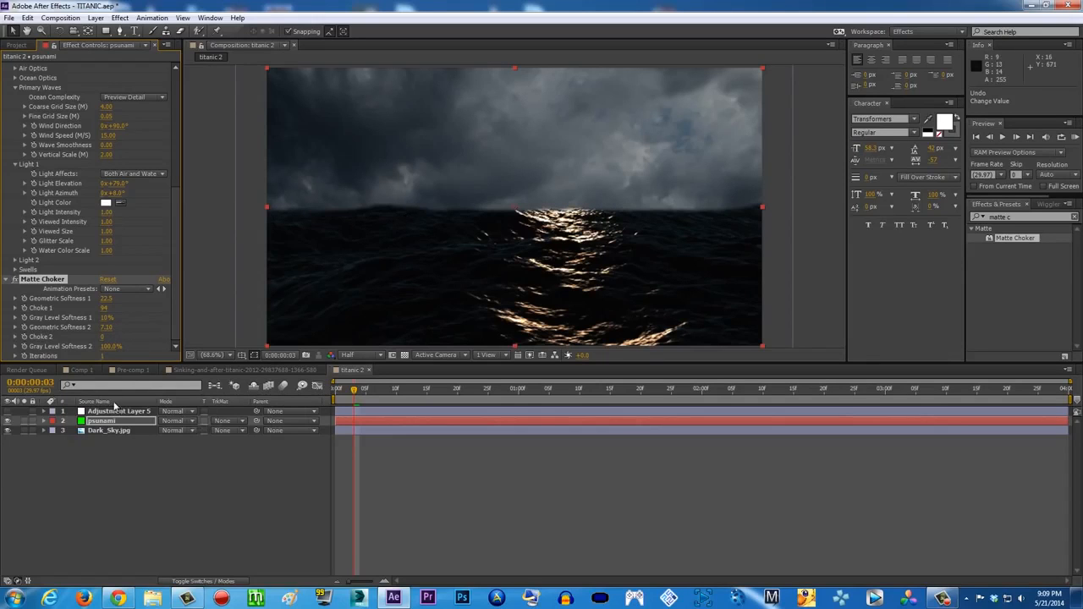
left_click(83, 370)
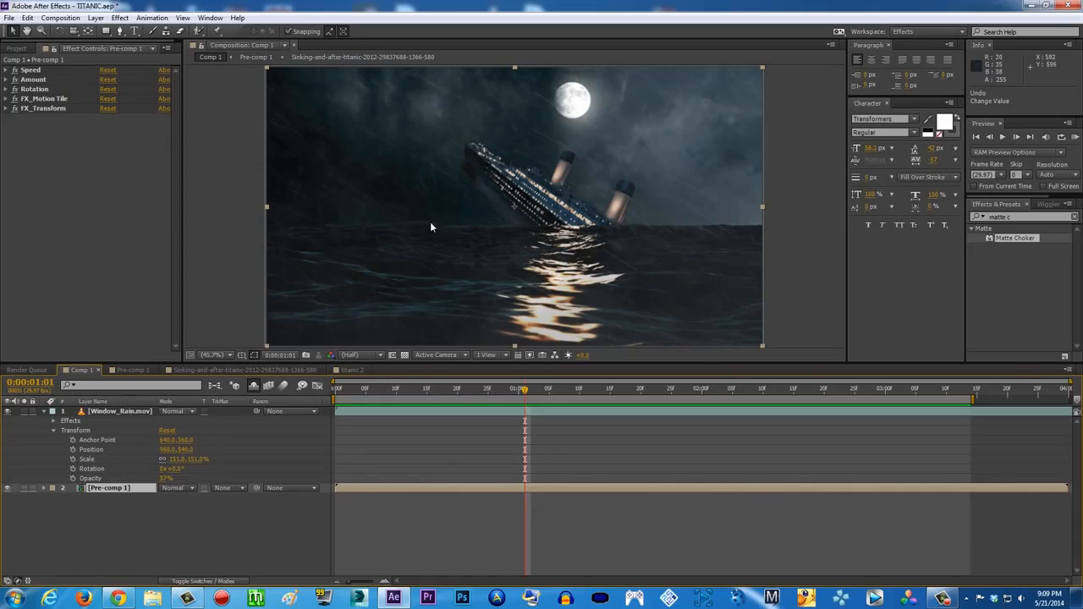
left_click(352, 371)
left_click(432, 391)
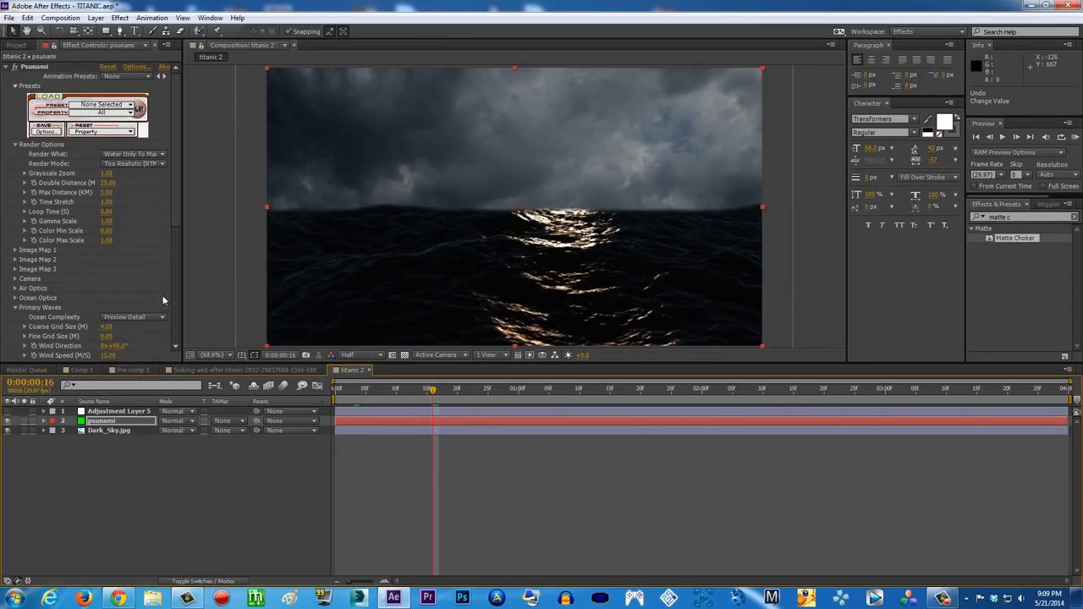
Set psunami's Matte Choker to Geometric Softness 1 13.6, Choke 1 127, Gray Level Softness 1 15% and Geometric Softness 2 11.30
scroll(176, 210, "down", 5)
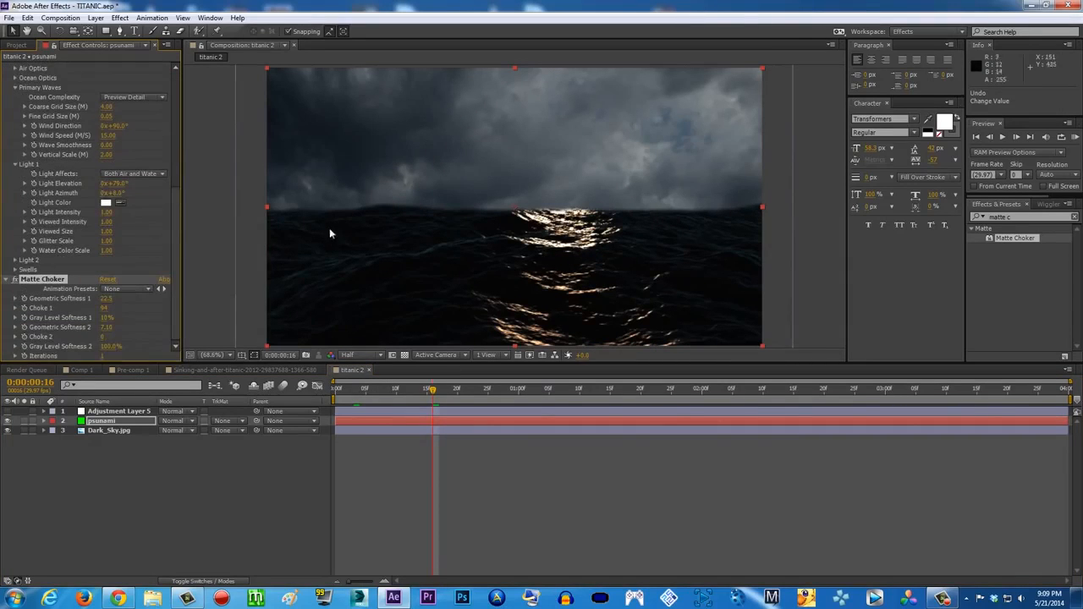
left_click_drag(107, 298, 108, 321)
left_click(372, 389)
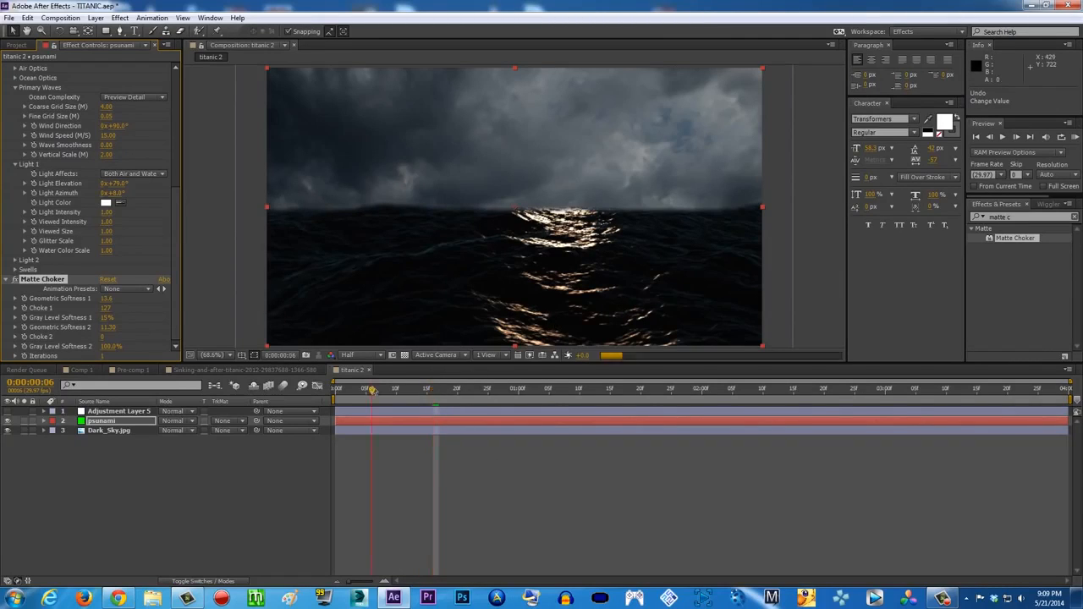
Make Adjustment Layer 5 visible and apply the Curves color correction effect to the psunami layer
left_click(100, 411)
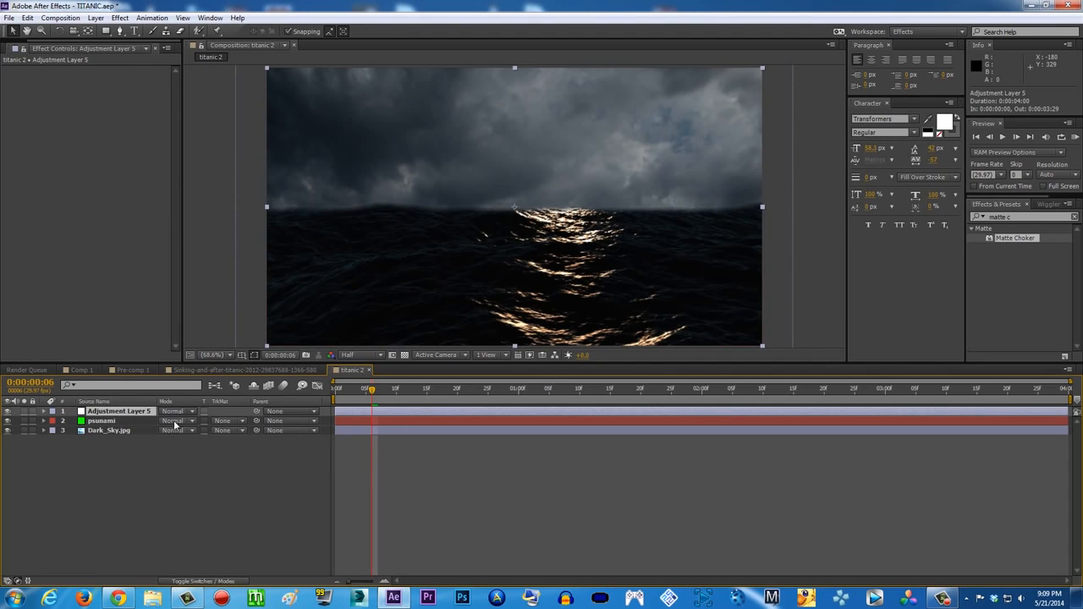
left_click(106, 420)
left_click(96, 18)
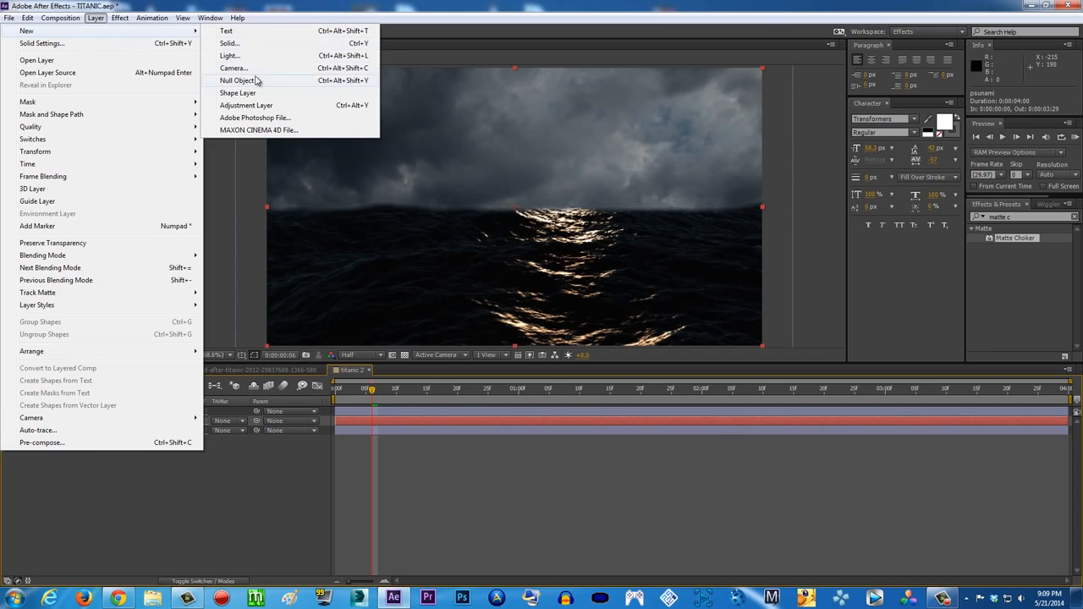
left_click(186, 5)
left_click(121, 17)
left_click(91, 451)
left_click(101, 420)
left_click(120, 18)
mouse_move(210, 134)
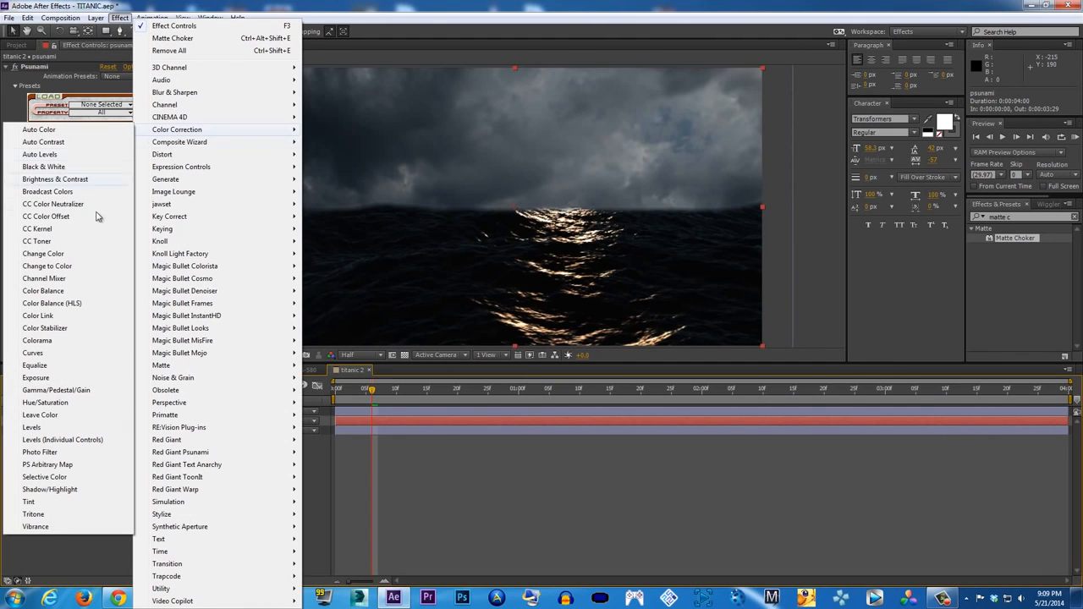
left_click(63, 358)
Fine-tune the psunami layer's Curves in the Red, Green and Blue channels, pulling Red and Green slightly down for a bluer water tint
left_click(133, 235)
left_click(138, 261)
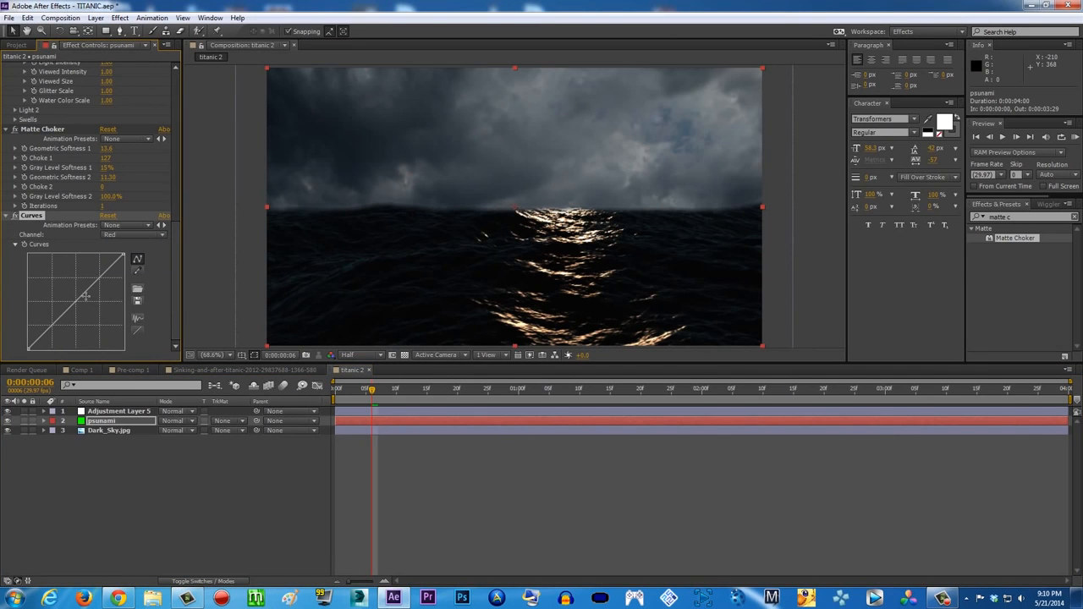
mouse_move(77, 302)
left_mouse_down()
mouse_move(85, 315)
mouse_move(59, 281)
mouse_move(79, 307)
left_mouse_up()
left_click(119, 236)
left_click(127, 273)
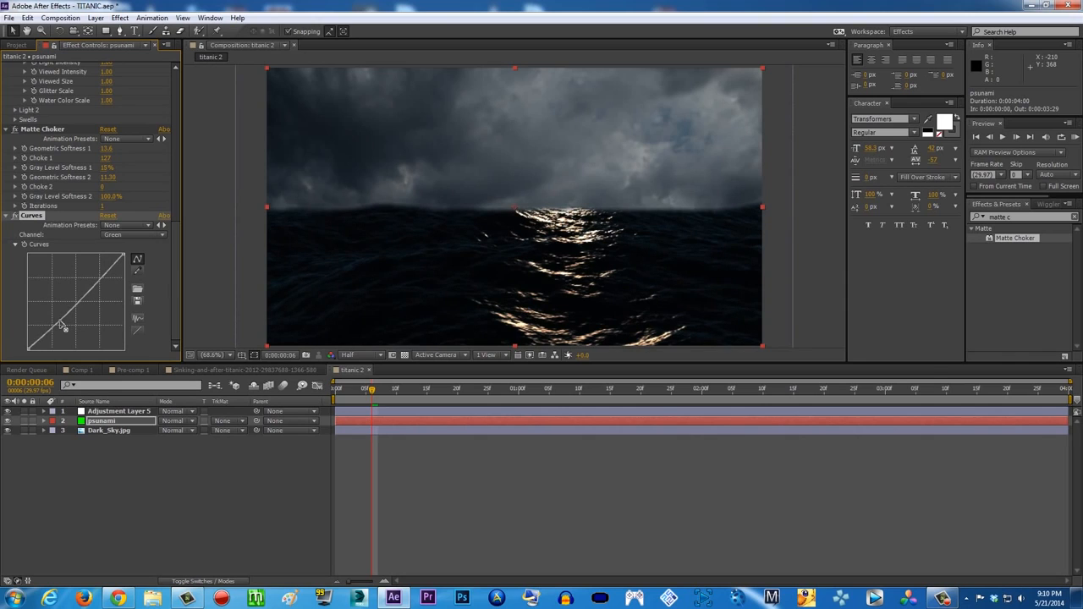
left_click_drag(60, 323, 60, 323)
left_click(123, 236)
left_click(125, 286)
left_click_drag(81, 300, 80, 301)
Shape the psunami layer's RGB curve into a gentle S, raising the highlights while holding the shadows down
left_click(139, 235)
left_click(125, 245)
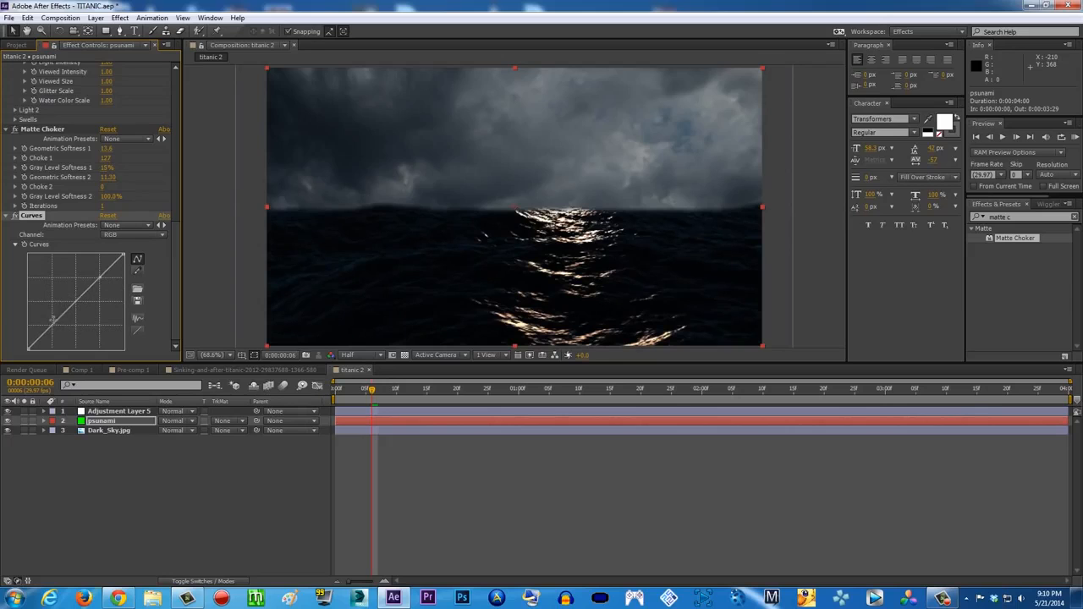
left_click_drag(101, 279, 97, 272)
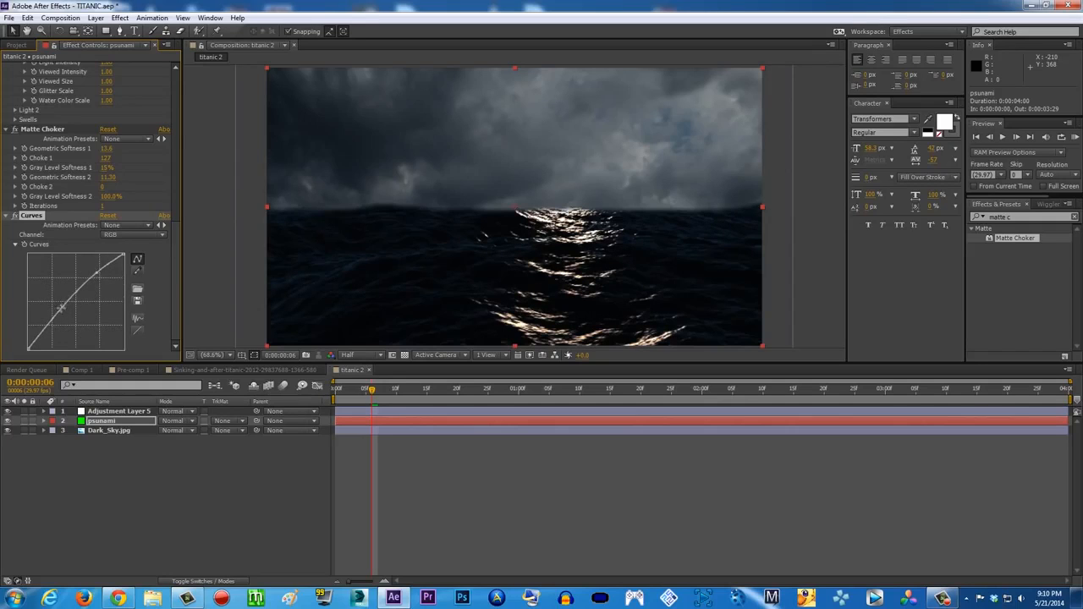
mouse_move(51, 323)
left_mouse_down()
mouse_move(57, 334)
mouse_move(50, 323)
left_mouse_up()
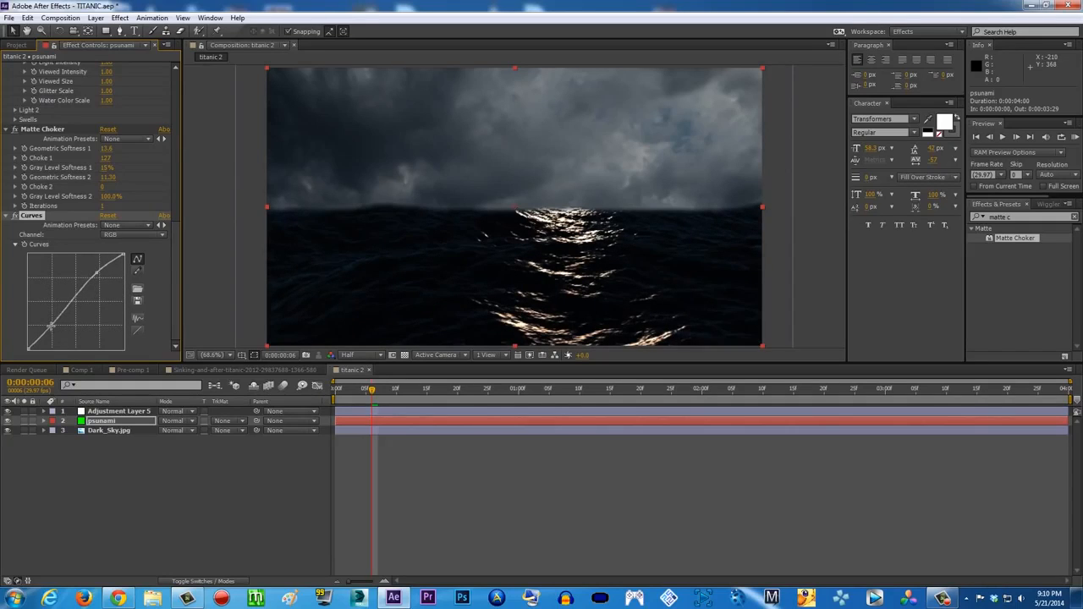
Apply the Curves color correction effect to the Dark_Sky.jpg layer
left_click(108, 430)
left_click(119, 17)
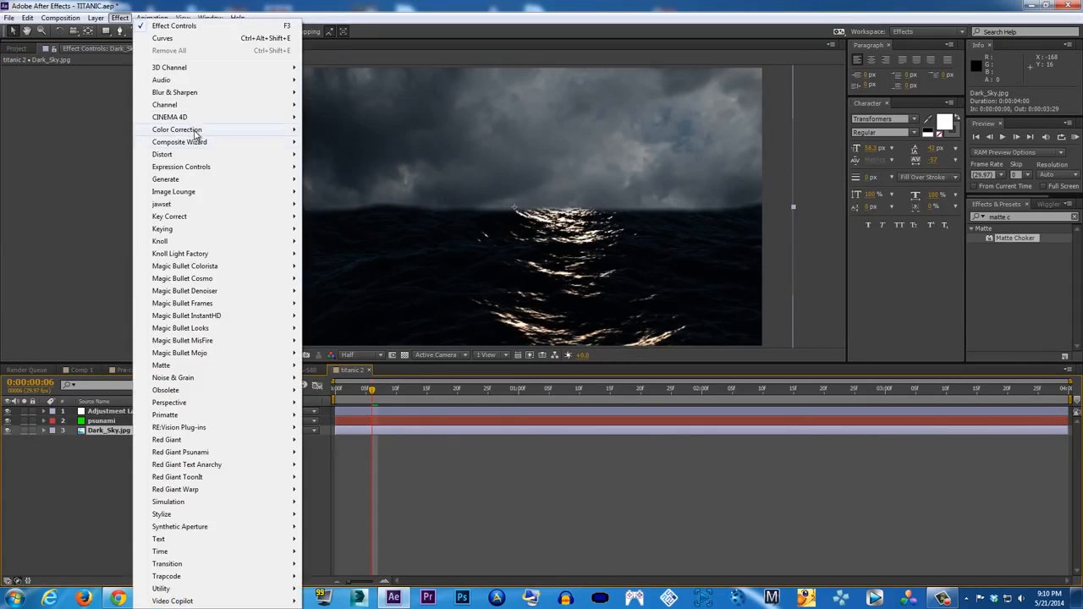
mouse_move(195, 131)
left_click(63, 357)
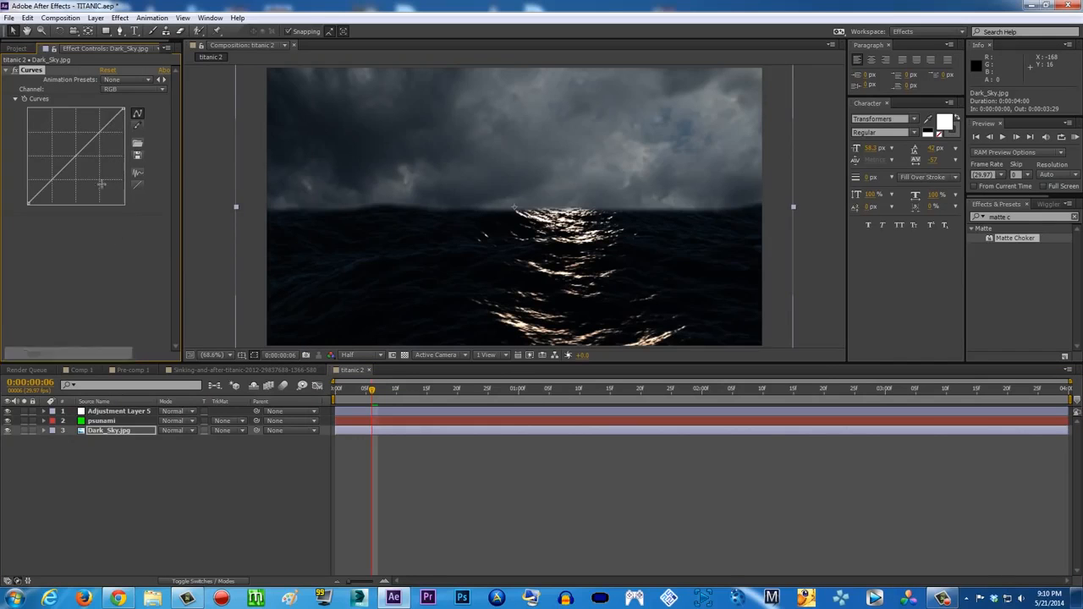
Make small midtone adjustments to the Dark_Sky.jpg layer's Red, Green and Blue curves
left_click(127, 89)
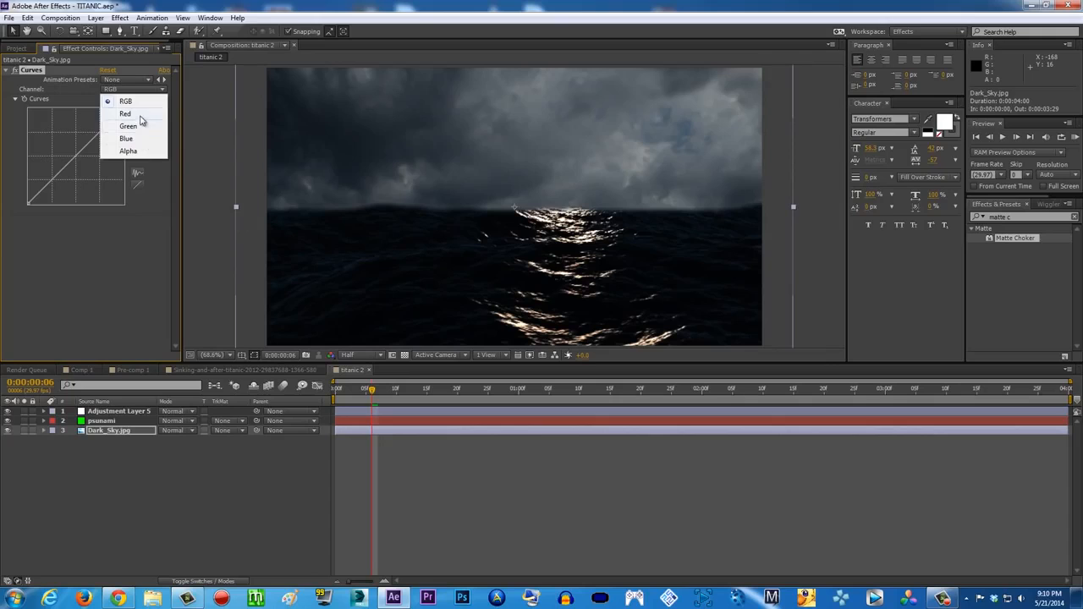
left_click(141, 113)
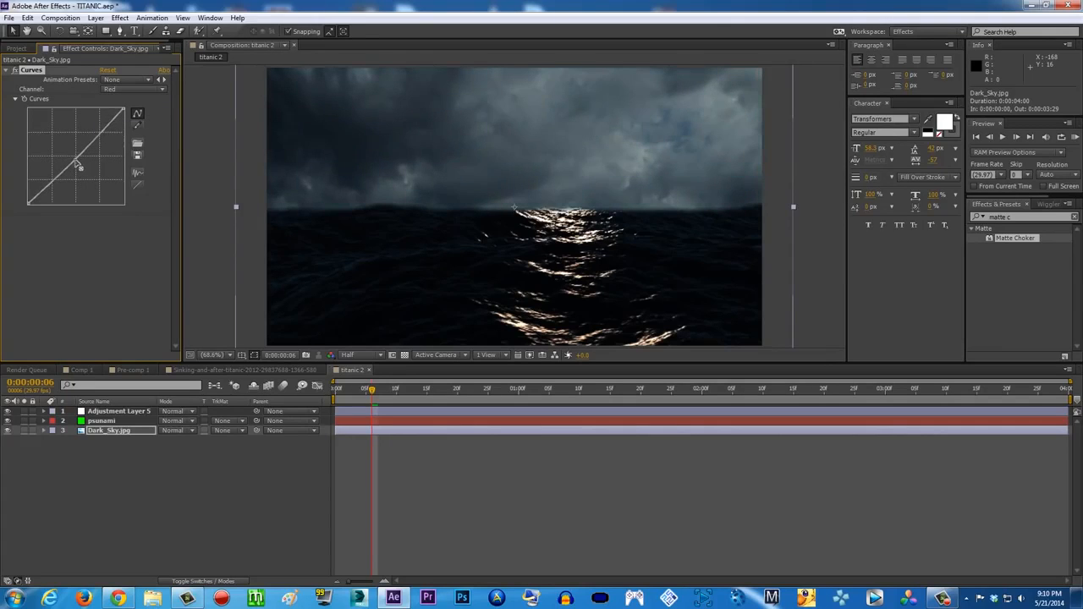
left_click_drag(75, 160, 72, 159)
left_click(132, 90)
left_click(133, 123)
left_click_drag(77, 160, 77, 159)
left_click(123, 88)
left_click(107, 139)
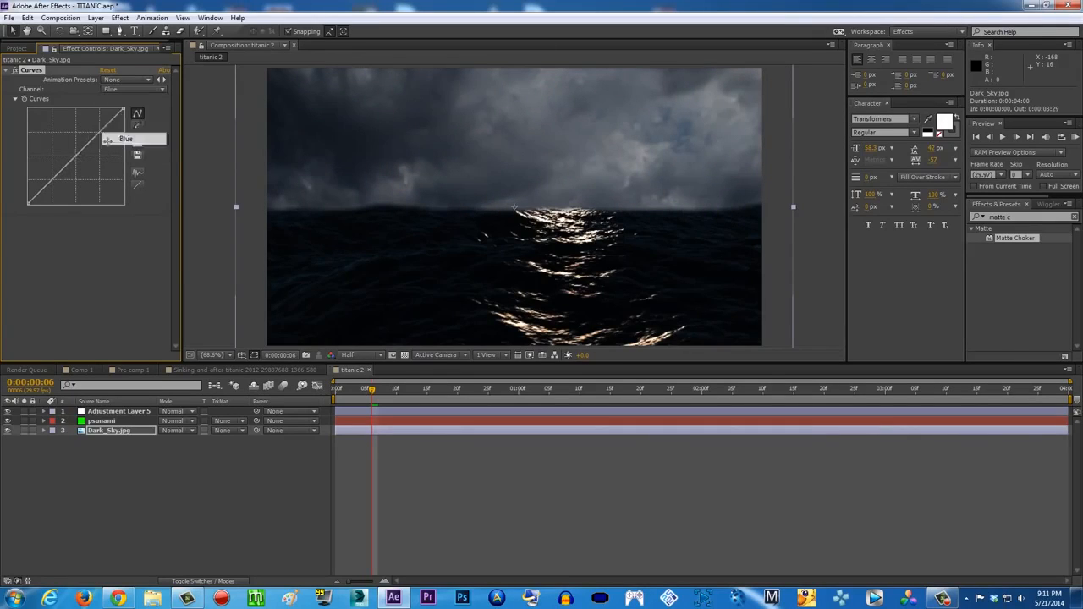
left_click_drag(57, 174, 57, 177)
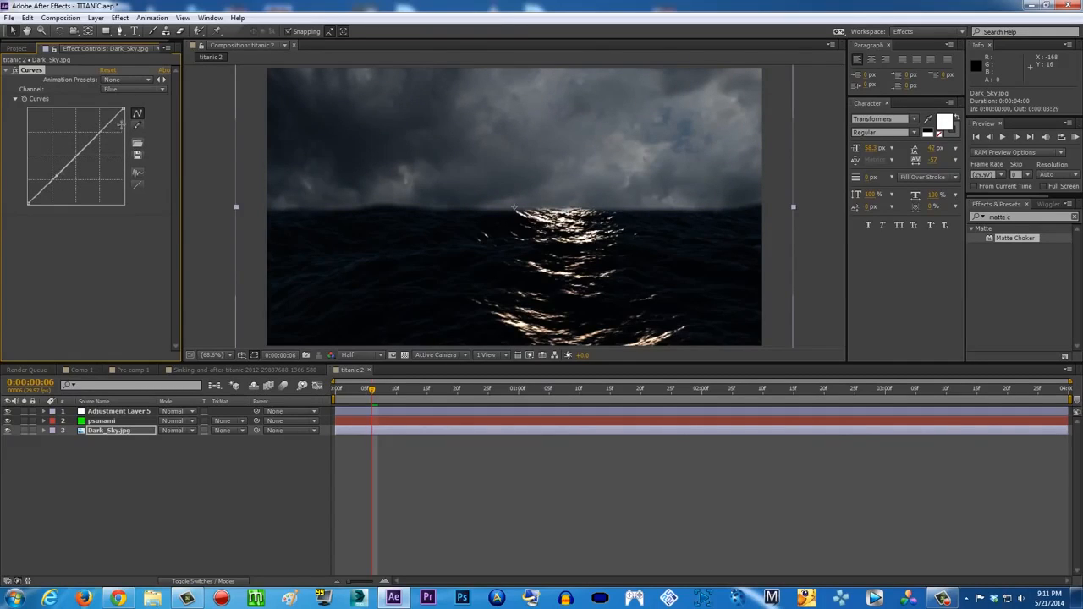
Darken the shadows of the Dark_Sky.jpg layer by pulling down the lower part of its RGB curve
left_click(130, 90)
left_click(118, 97)
mouse_move(47, 184)
left_mouse_down()
mouse_move(35, 213)
mouse_move(36, 196)
mouse_move(46, 200)
left_mouse_up()
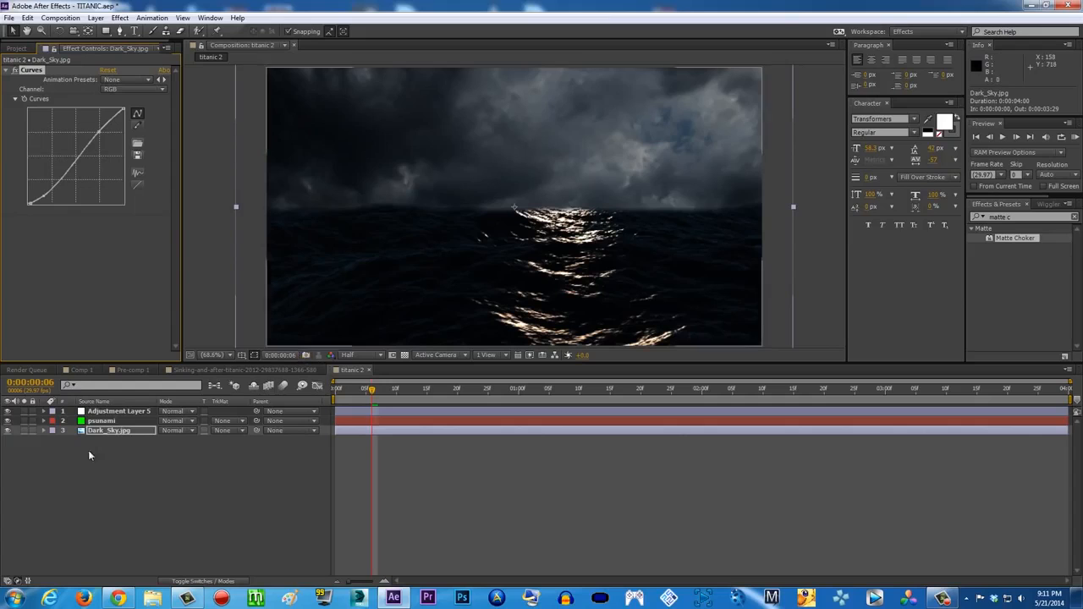
Raise psunami's Matte Choker Geometric Softness 1 to about 26 and check the horizon edge at the first frame
left_click(113, 422)
left_click_drag(176, 135, 168, 339)
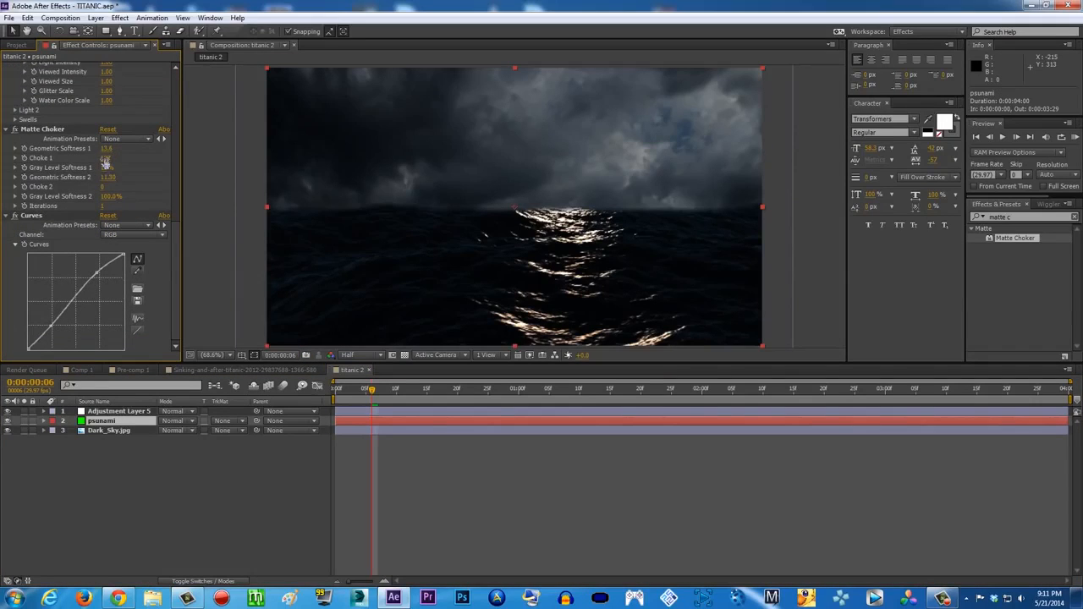
left_click_drag(108, 148, 173, 149)
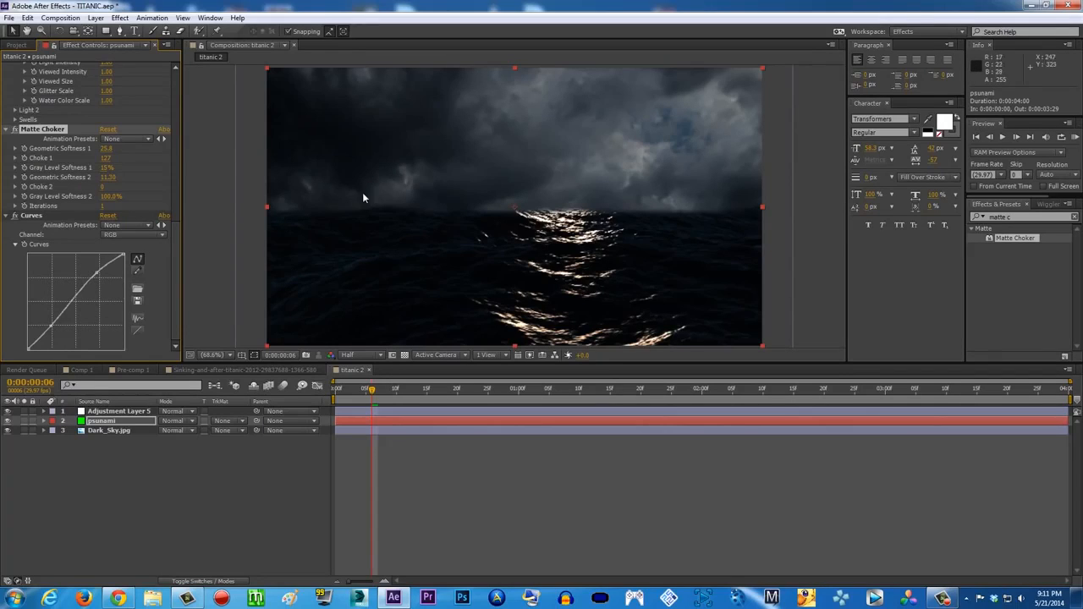
left_click_drag(370, 392, 333, 396)
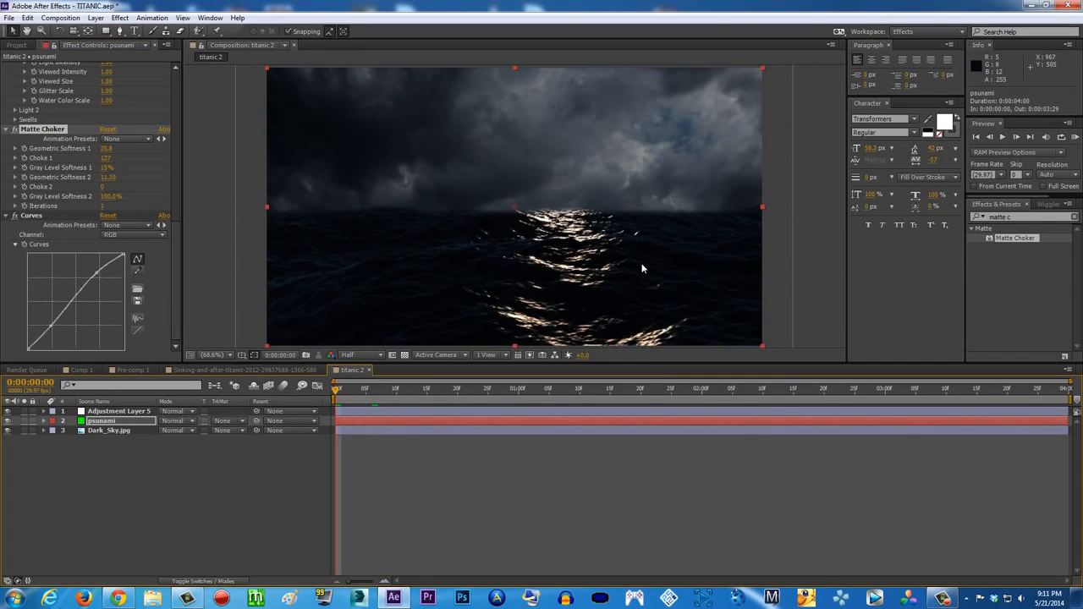
Compare the finished look in Comp 1 and the masked ship composition, and return to titanic 2
left_click(81, 370)
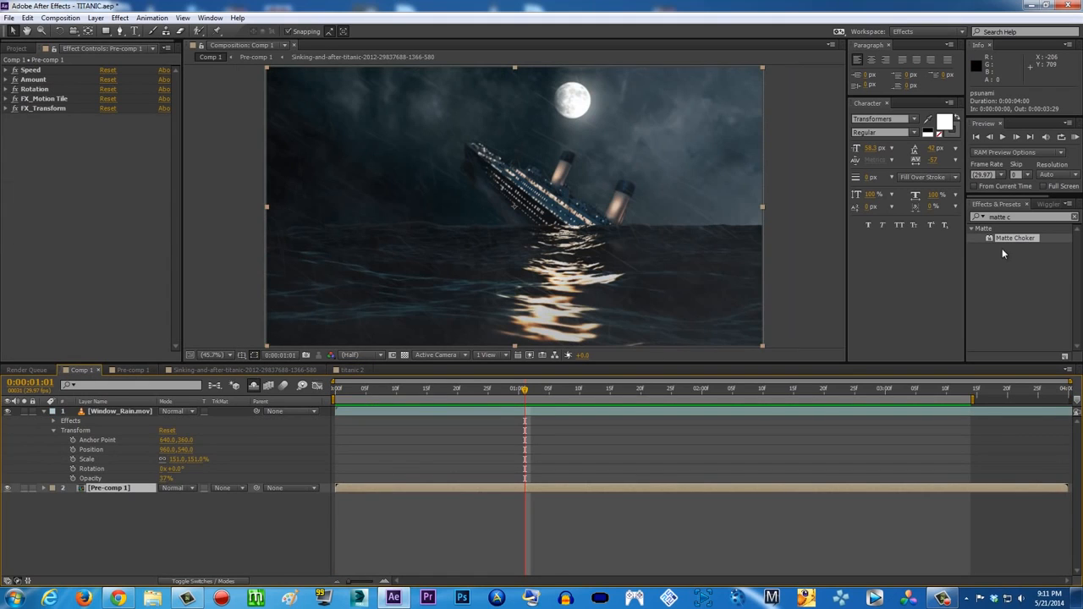
left_click(1075, 137)
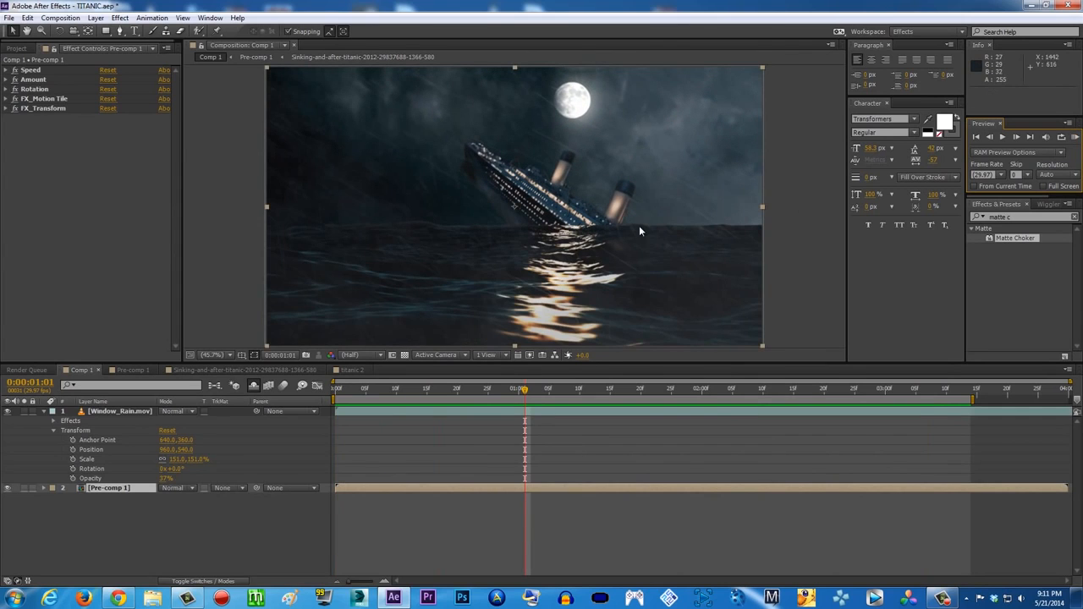
left_click(439, 388)
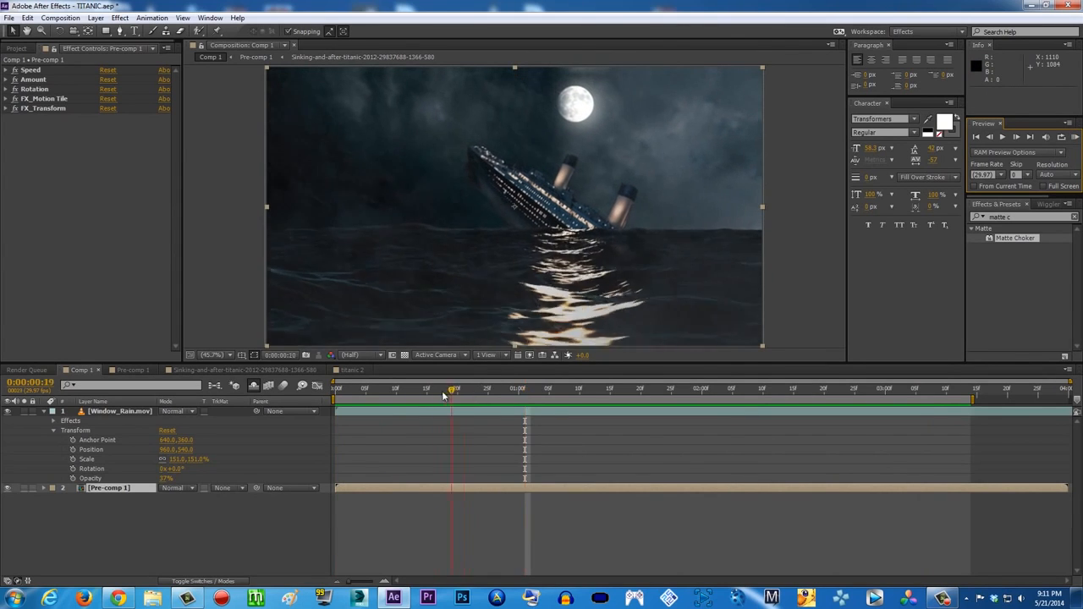
left_click(317, 375)
left_click(132, 370)
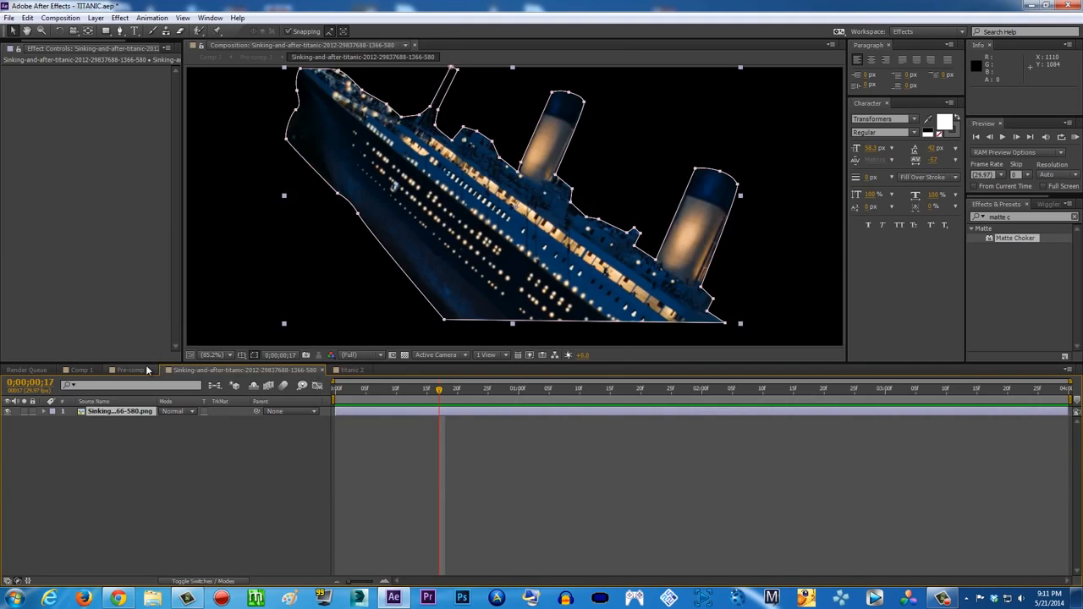
left_click(350, 370)
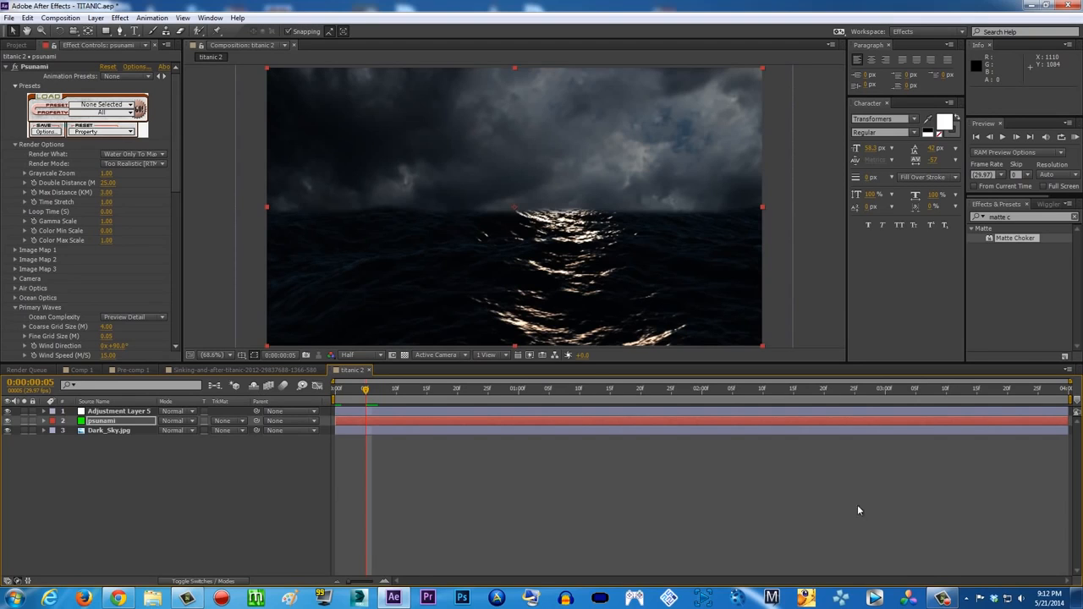
left_click(941, 598)
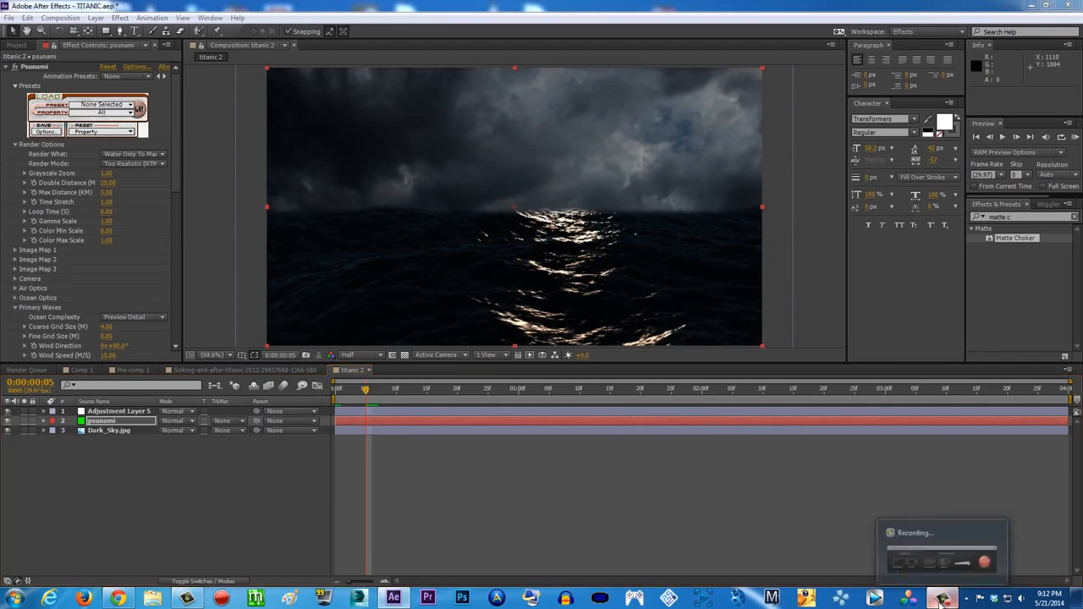
left_click(688, 522)
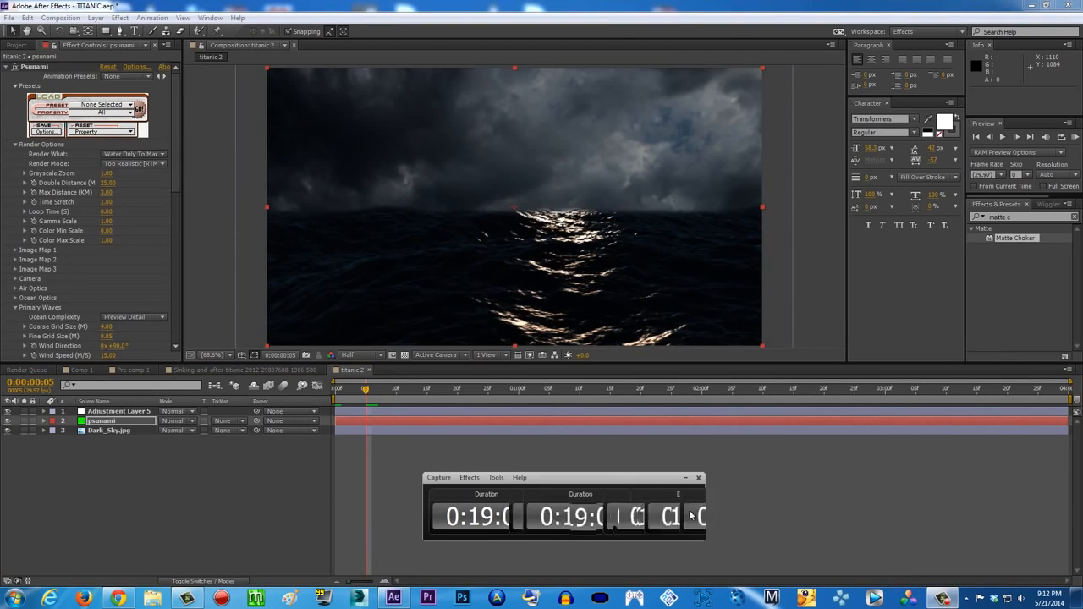